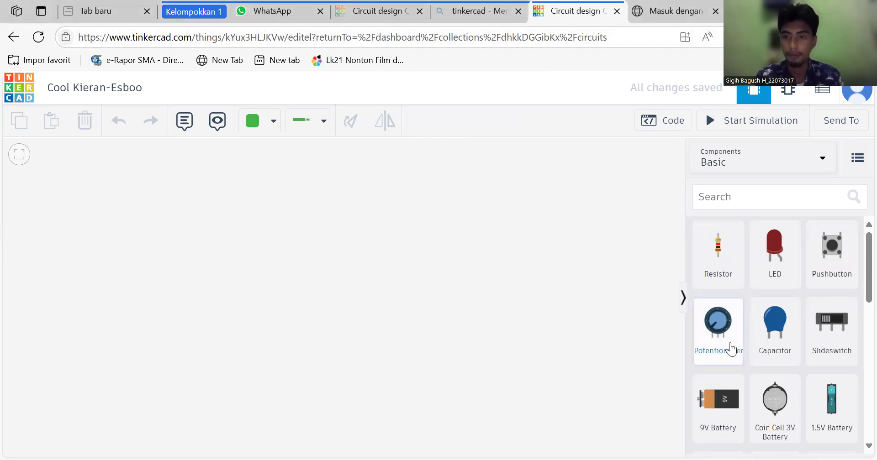
Step: Place a 9V battery at the lower left of the workplane and rotate it 180 degrees so its terminals face right
left_click_drag(729, 403, 510, 354)
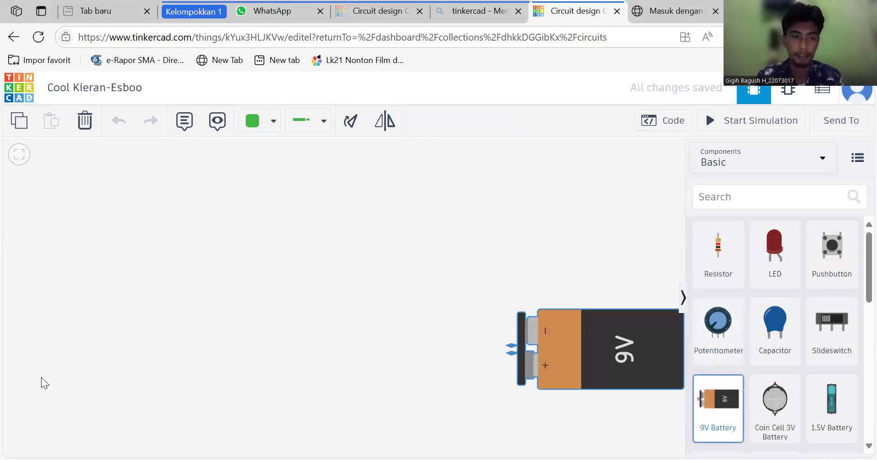
left_click(192, 386)
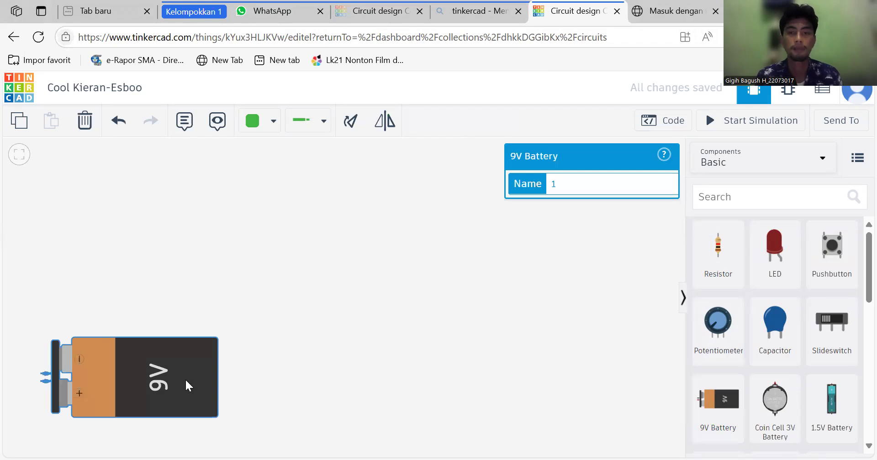
left_click(353, 122)
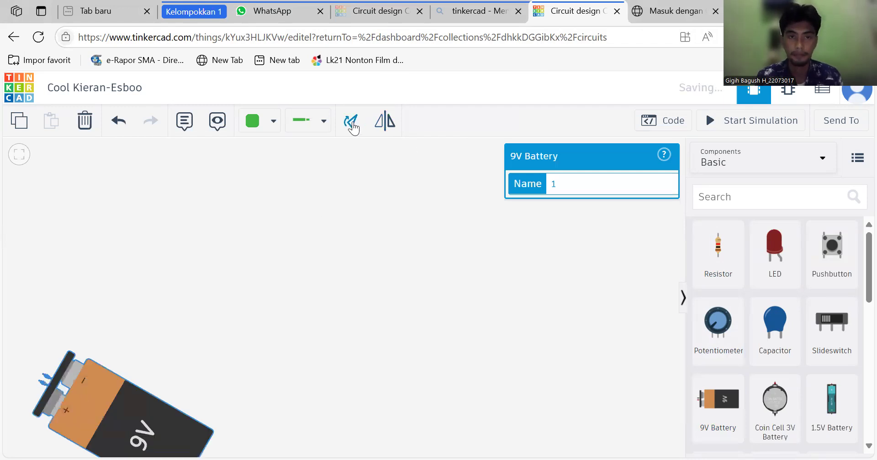
left_click(352, 122)
left_click(353, 123)
left_click(353, 122)
left_click(353, 124)
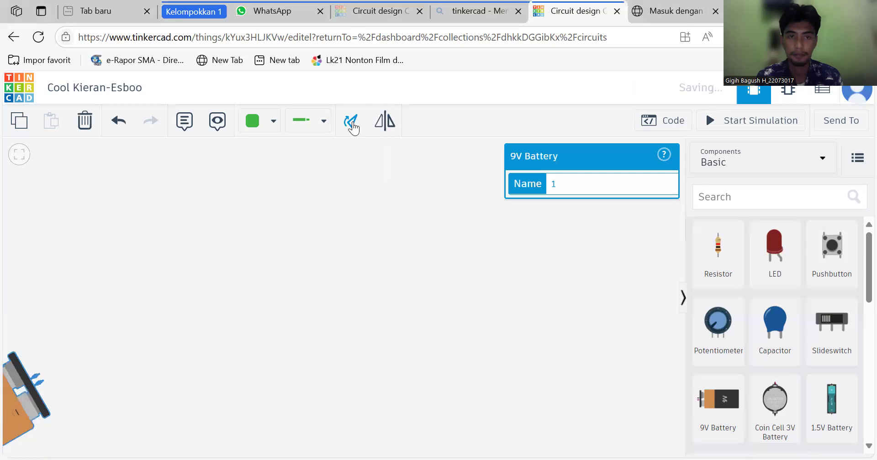
left_click(352, 123)
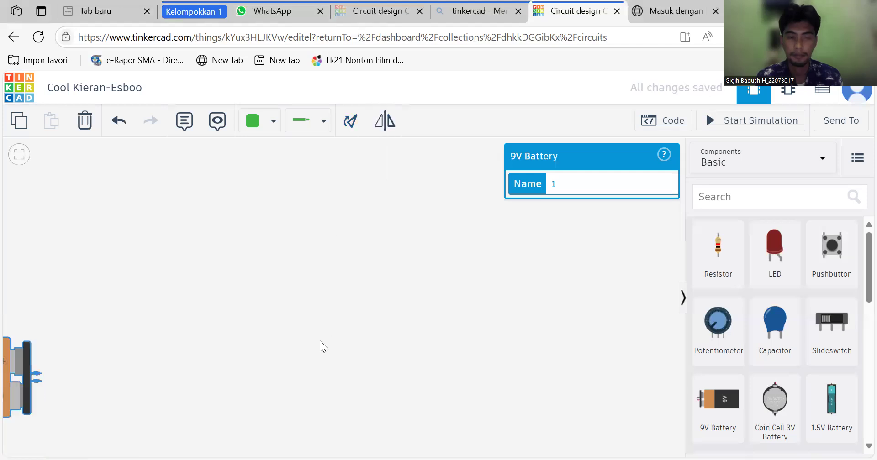
Step: Place a photoresistor to the right of the battery and a DC motor to the right of the photoresistor
scroll(320, 341, "down", 2)
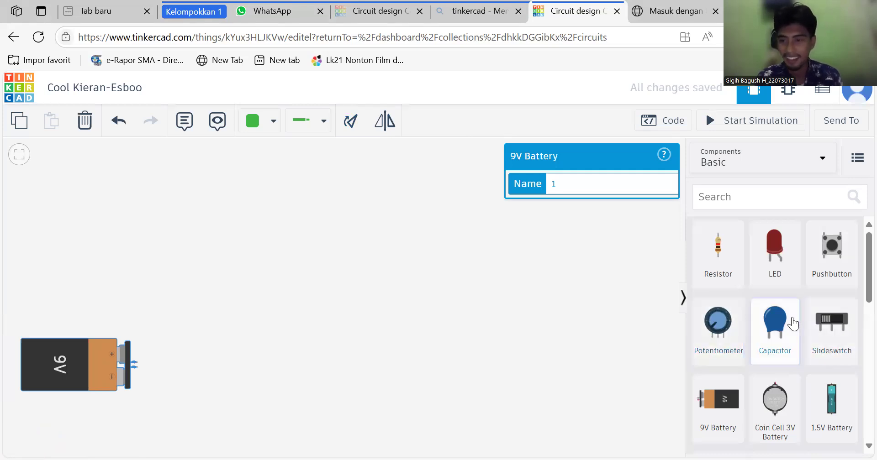
scroll(791, 323, "down", 2)
scroll(793, 323, "down", 7)
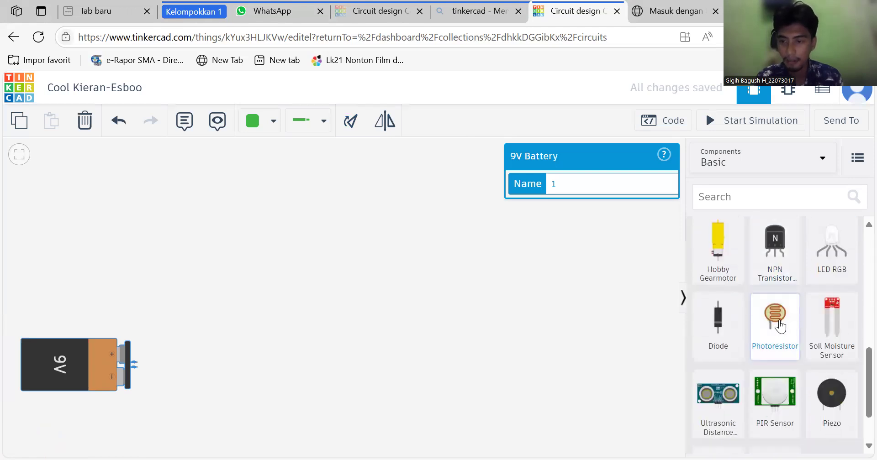
left_click_drag(780, 327, 188, 353)
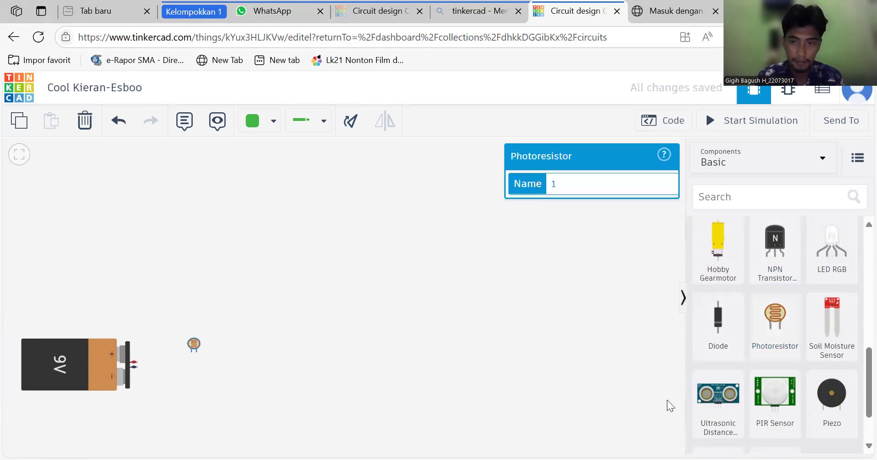
scroll(789, 358, "down", 2)
scroll(786, 357, "up", 4)
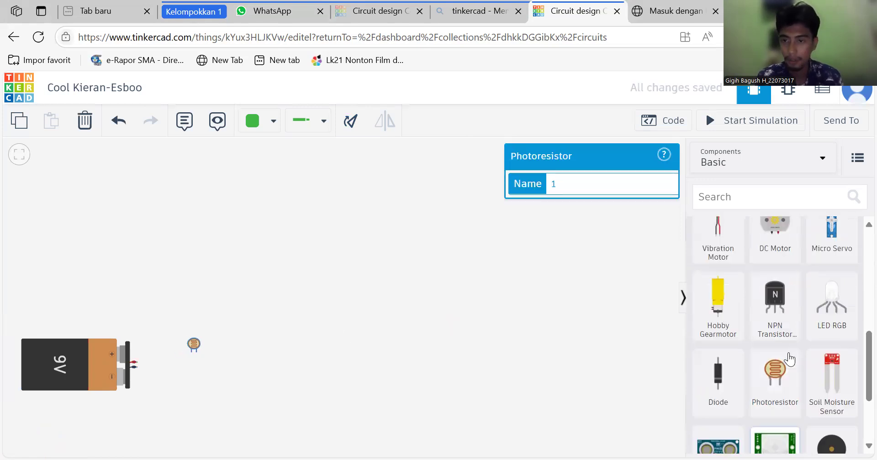
left_click_drag(777, 319, 294, 348)
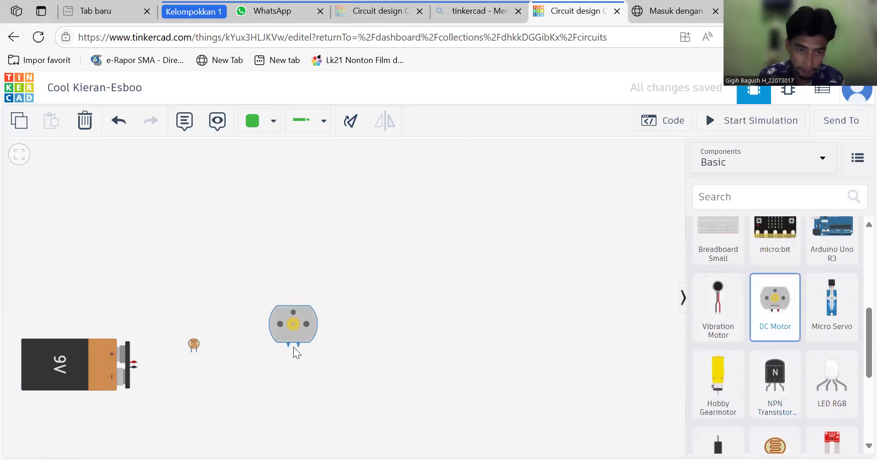
left_click(323, 400)
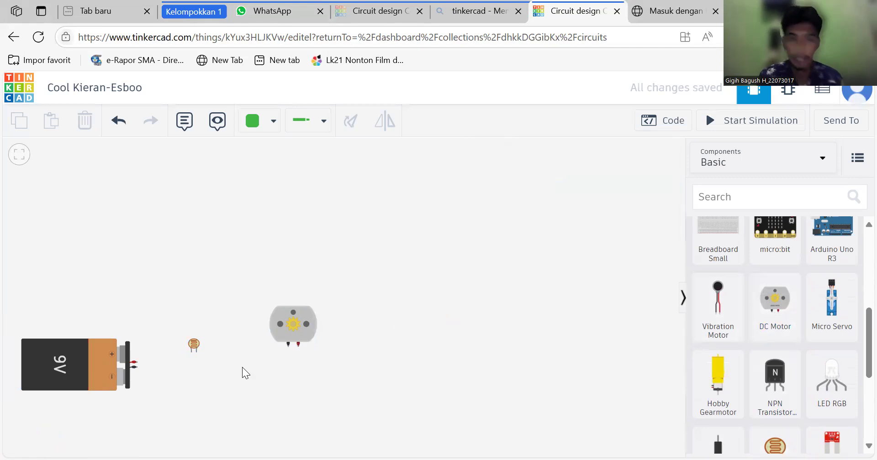
Step: Wire the battery's positive terminal to the photoresistor's left lead, and the photoresistor's Terminal 2 to the motor's red terminal
left_click(137, 362)
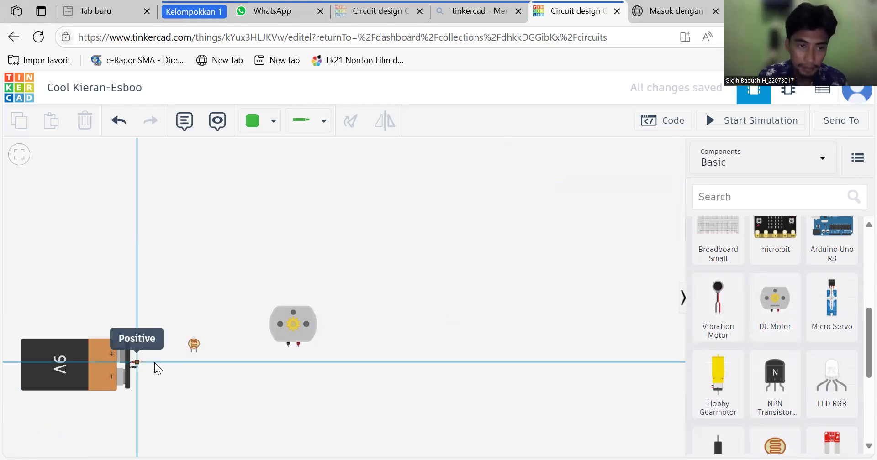
left_click(191, 354)
left_click(190, 362)
left_click(211, 351)
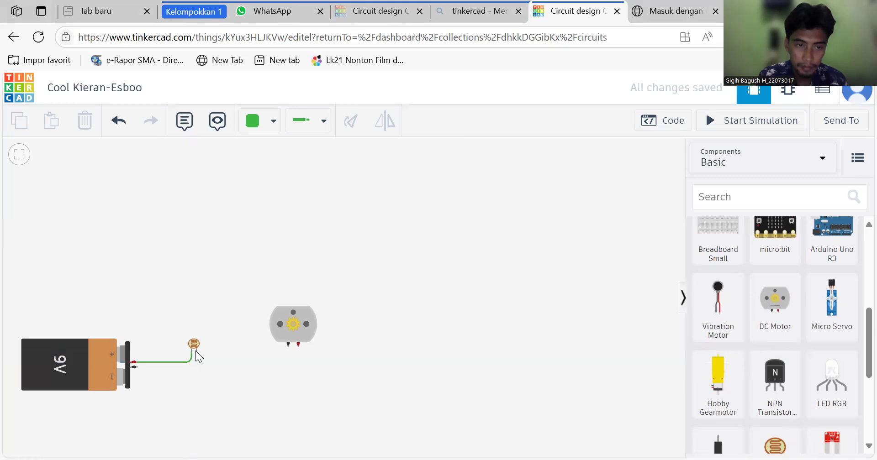
left_click(197, 351)
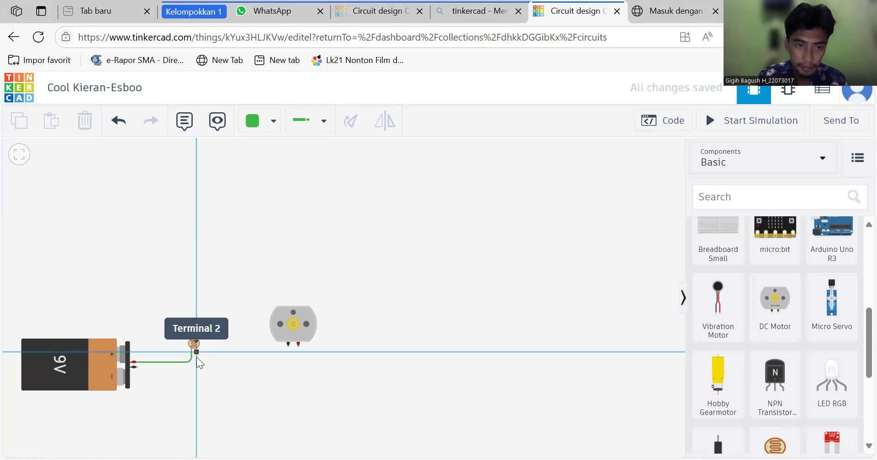
left_click(299, 347)
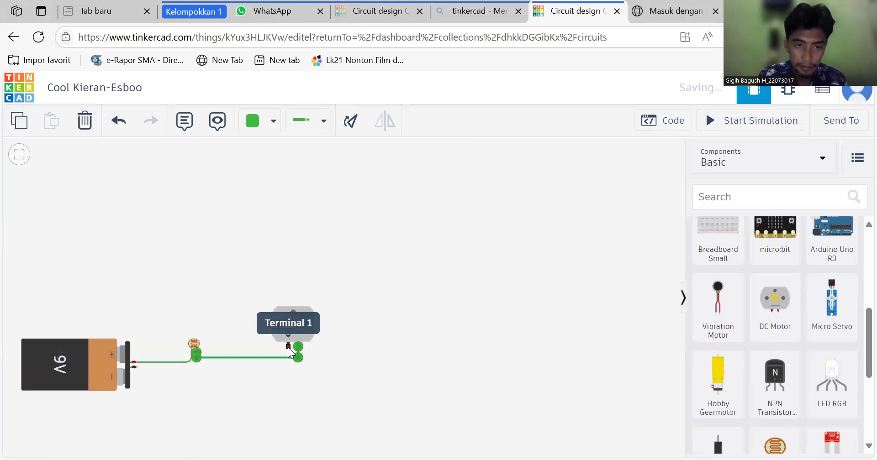
Step: Wire the motor's Terminal 1 to the battery's negative terminal and straighten the wire into a right-angled path
left_click(287, 362)
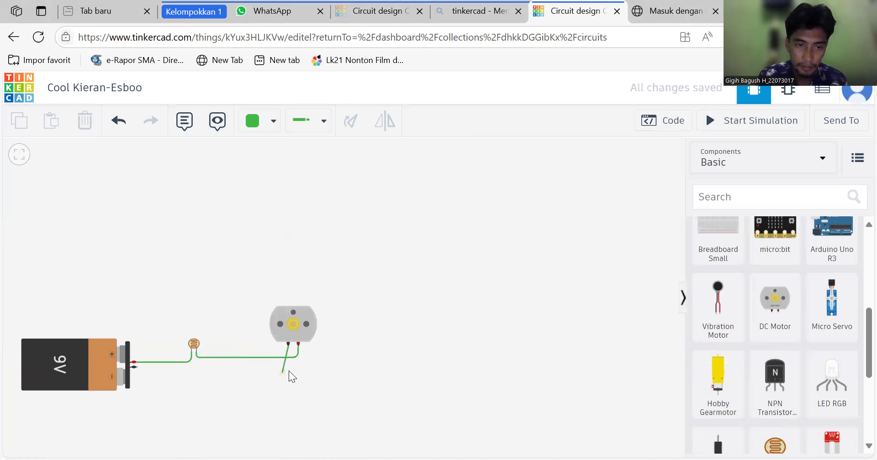
left_click(287, 364)
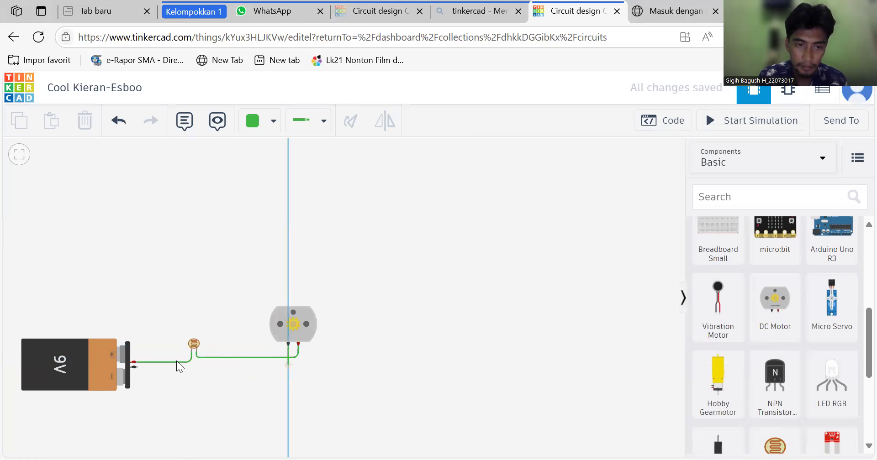
left_click(136, 368)
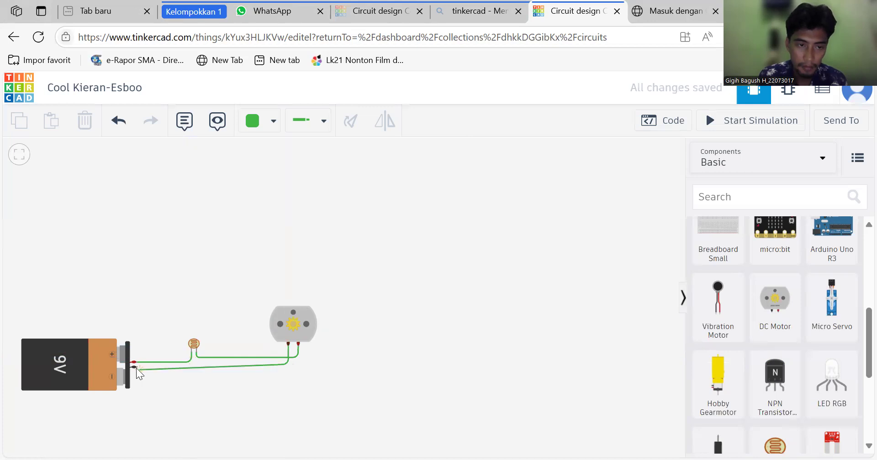
left_click(290, 366)
left_click_drag(290, 365, 290, 371)
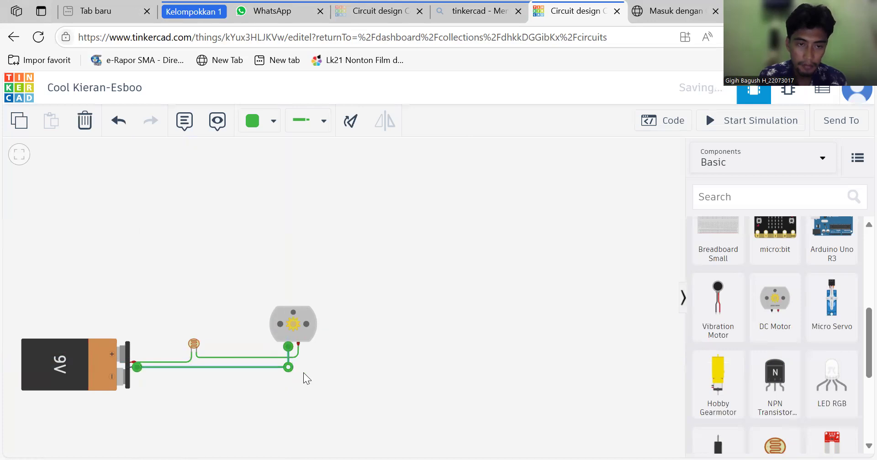
left_click(363, 287)
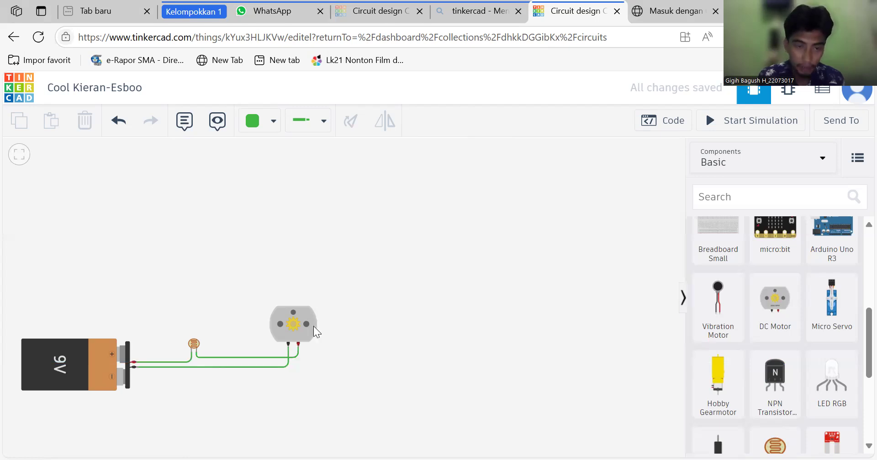
Step: Run the simulation to check the DC motor's speed, and stop it
scroll(313, 326, "up", 3)
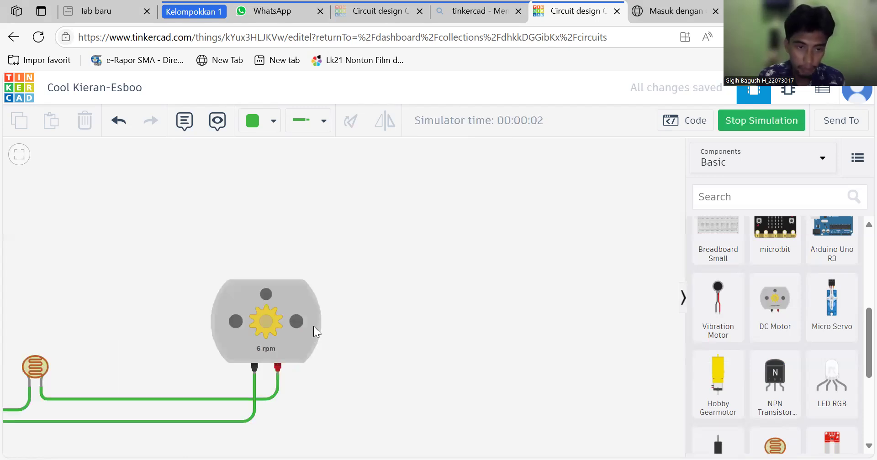
scroll(313, 327, "down", 3)
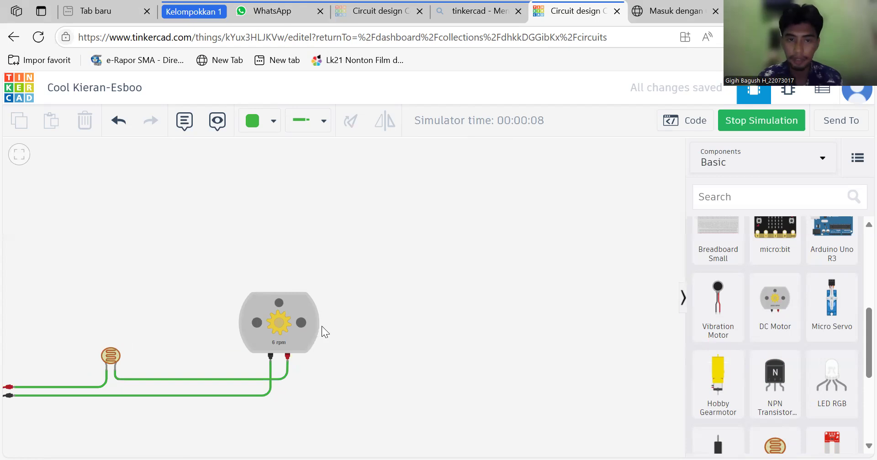
scroll(322, 327, "down", 5)
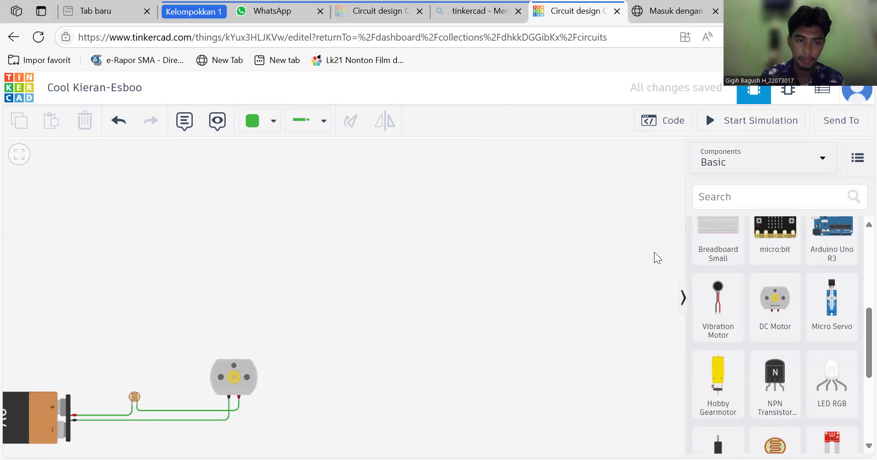
Step: Duplicate the 9V battery and place the copy above the original
left_click_drag(160, 405, 283, 391)
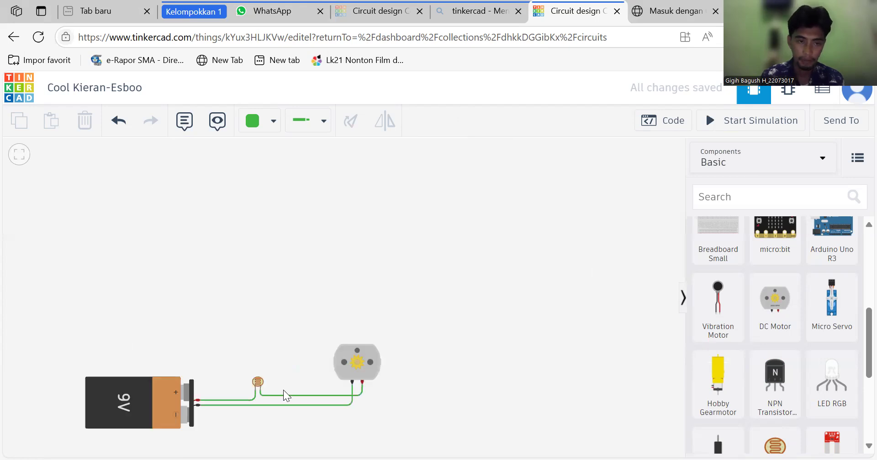
left_click(125, 397)
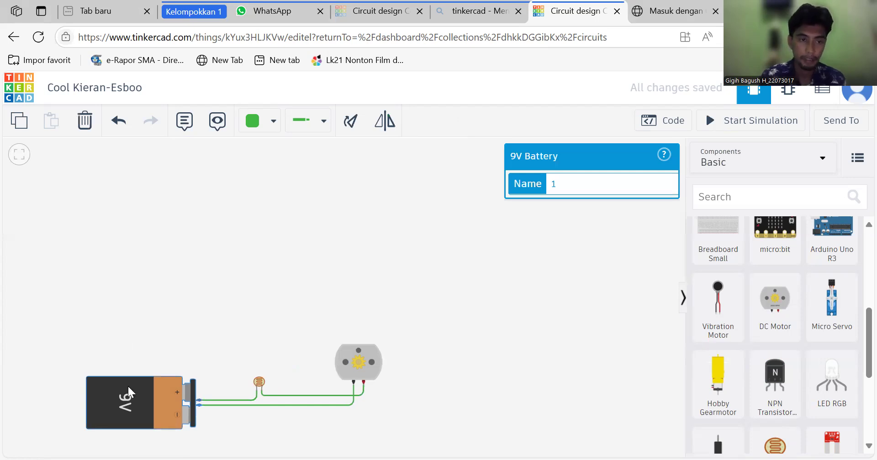
key("ctrl+c")
left_click(150, 311)
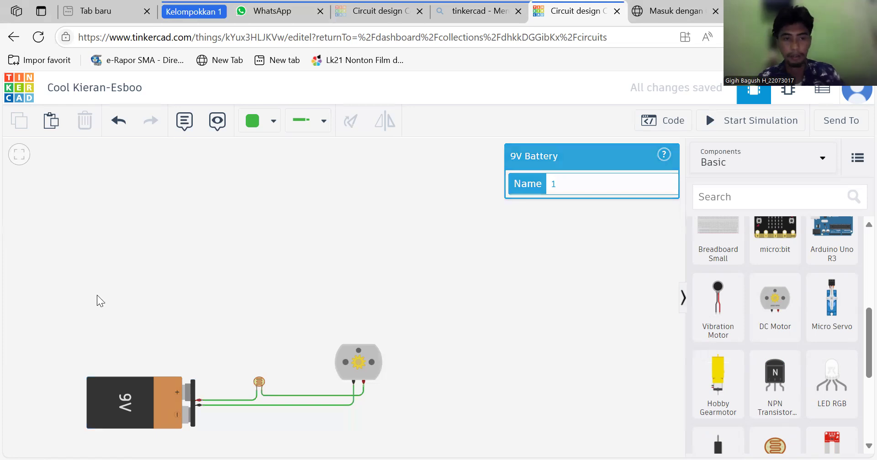
key("ctrl+v")
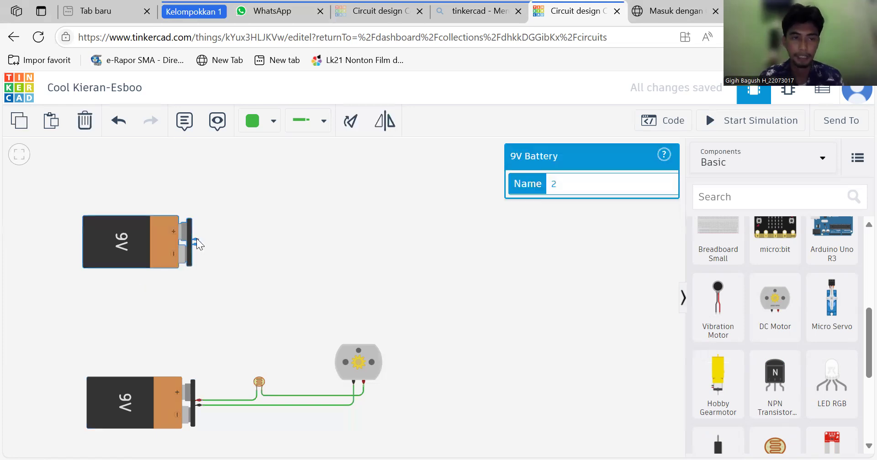
left_click(197, 239)
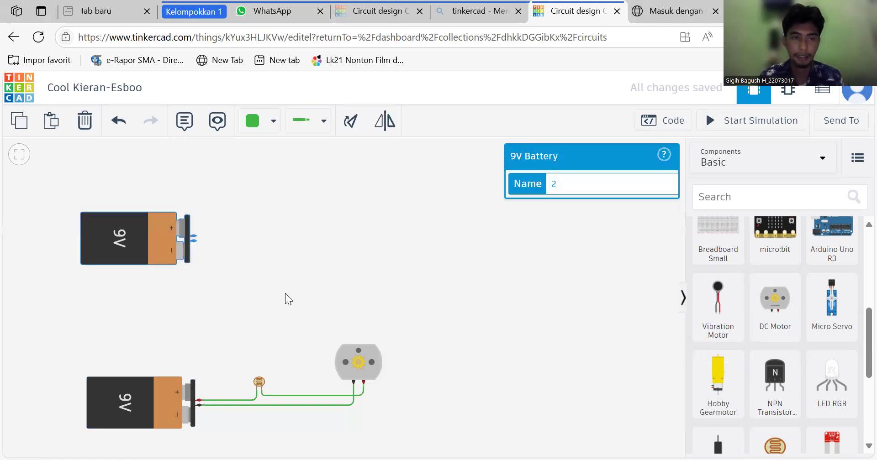
Step: Duplicate the DC motor and place the copy above the first circuit, to the right of the upper battery
left_click(380, 357)
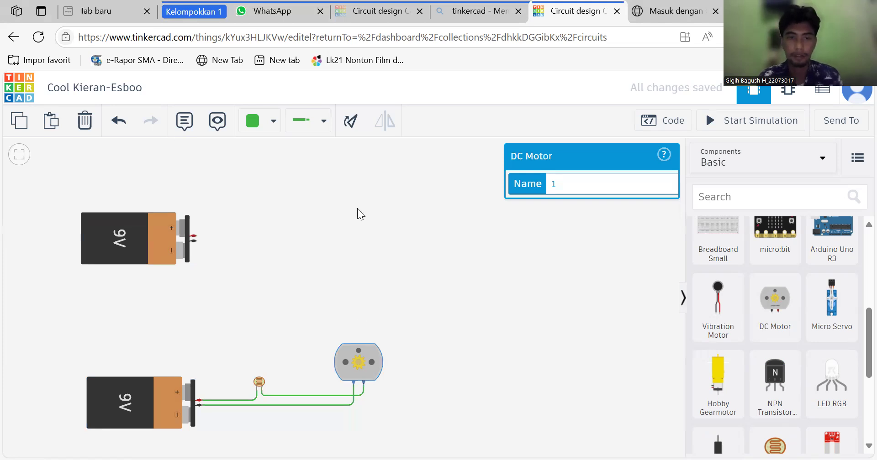
key("ctrl+v")
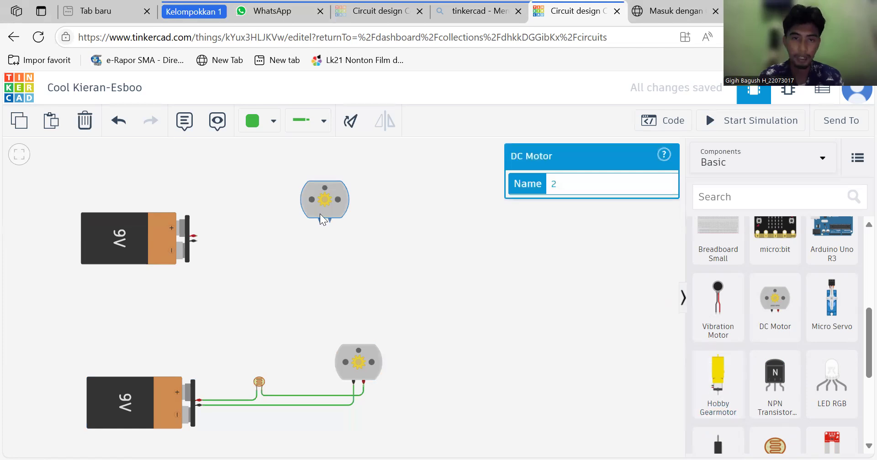
left_click(319, 214)
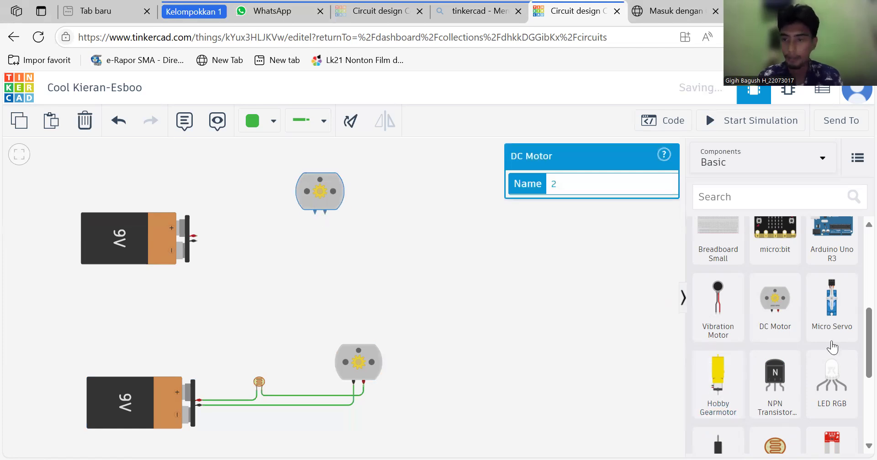
Step: Place a slideswitch just below the upper DC motor and select it
scroll(833, 348, "down", 1)
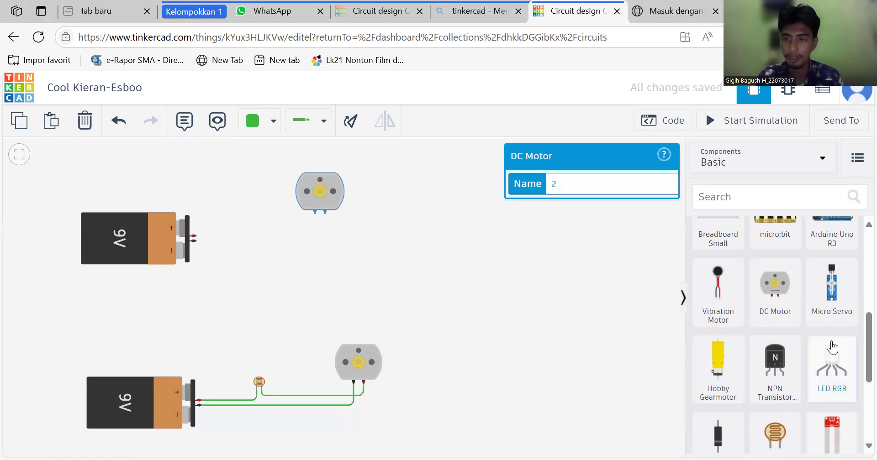
scroll(833, 348, "up", 3)
scroll(832, 347, "up", 4)
left_click(831, 344)
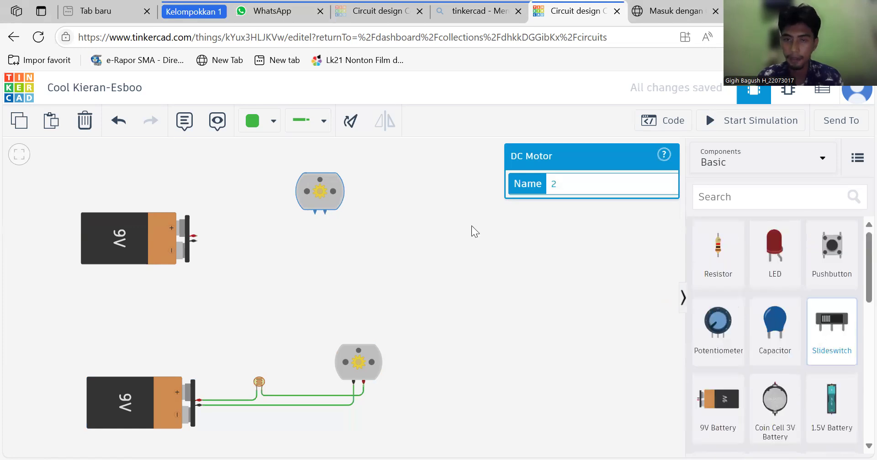
double_click(346, 237)
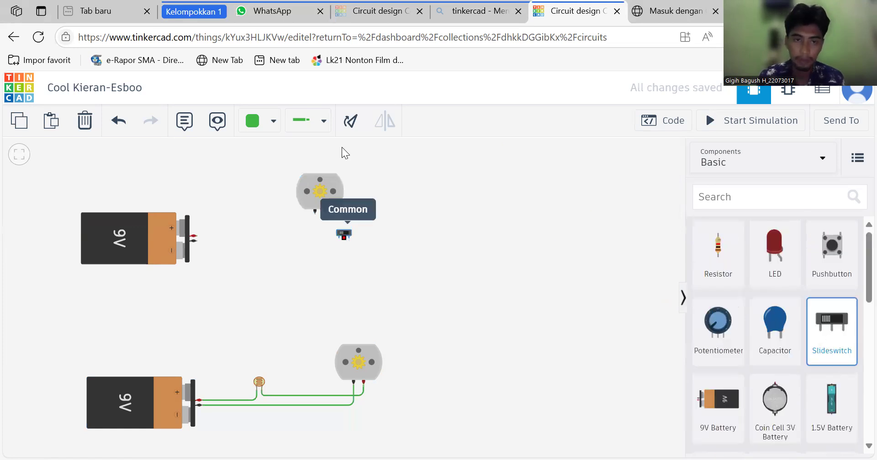
key("Escape")
left_click(349, 232)
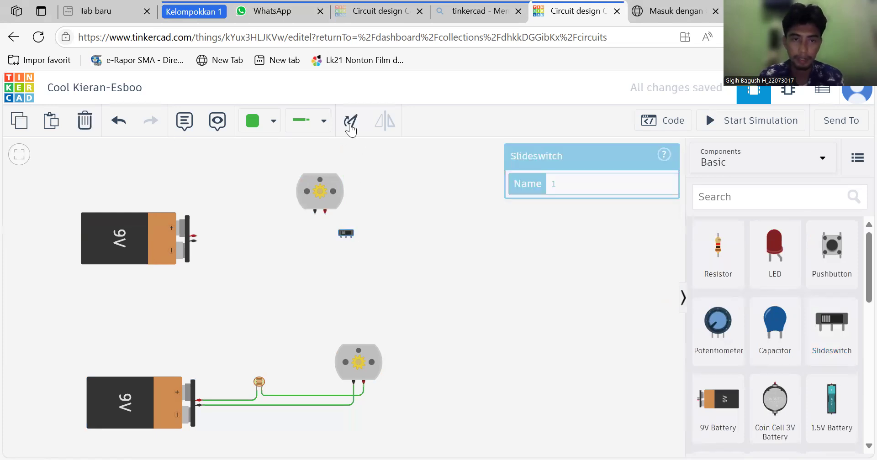
Step: Rotate the slideswitch to stand vertically, and move it and the upper DC motor slightly upward to make room for wiring
left_click(351, 123)
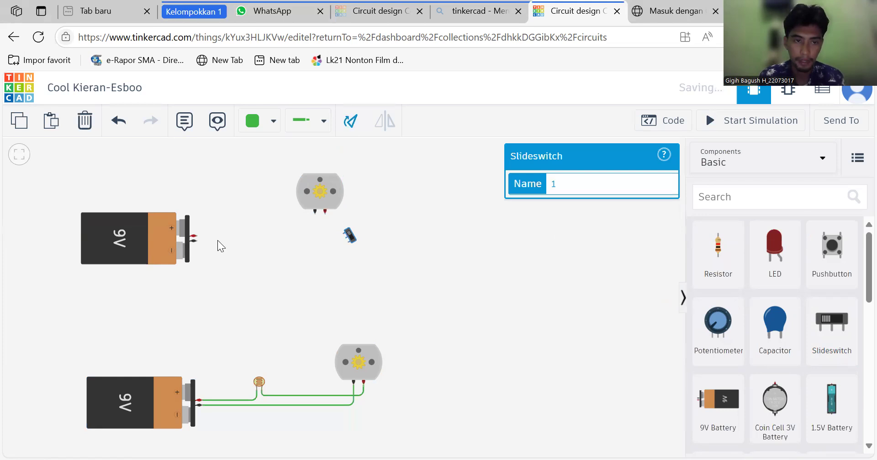
left_click_drag(322, 191, 319, 165)
left_click_drag(351, 235, 353, 220)
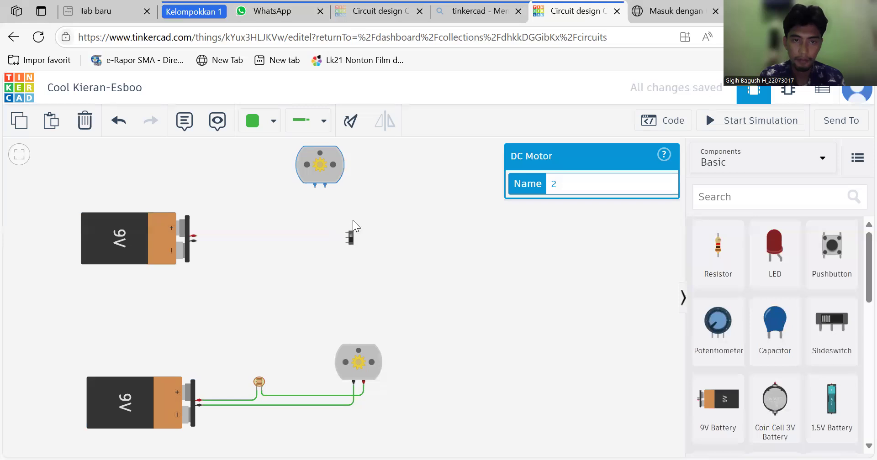
Step: Wire the upper 9V battery's positive terminal to the slideswitch's middle terminal
left_click(197, 236)
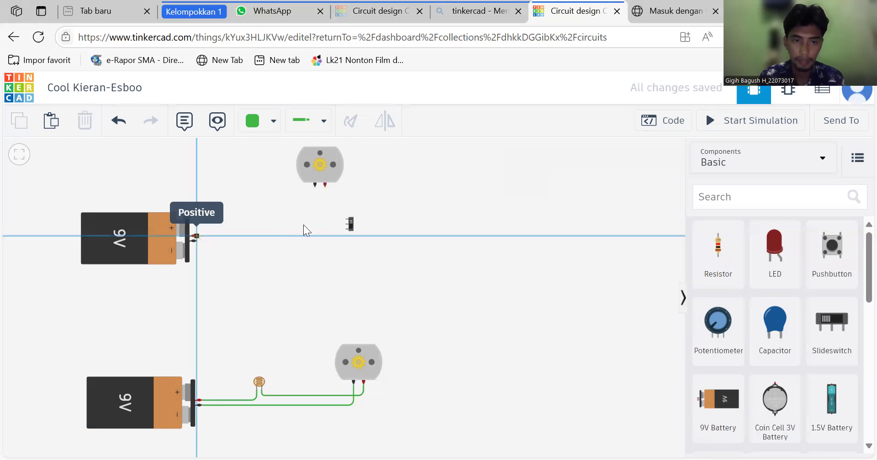
left_click(351, 224)
mouse_move(352, 229)
left_mouse_down()
mouse_move(351, 237)
mouse_move(352, 230)
left_mouse_up()
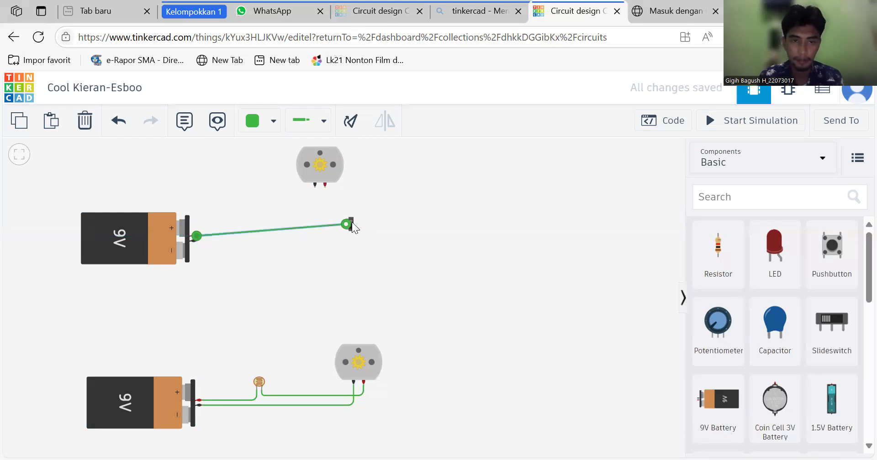
key("ctrl+z")
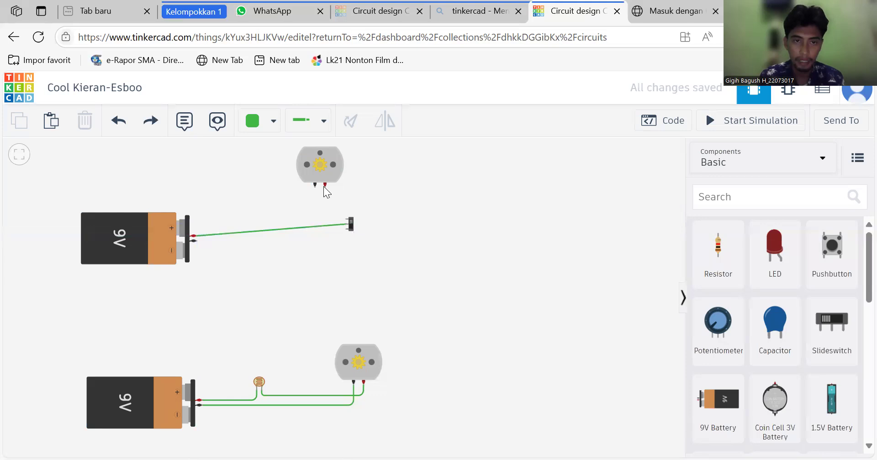
Step: Wire the upper DC motor's red terminal to Terminal 1 of the slideswitch and square up the wire's bend
left_click(325, 186)
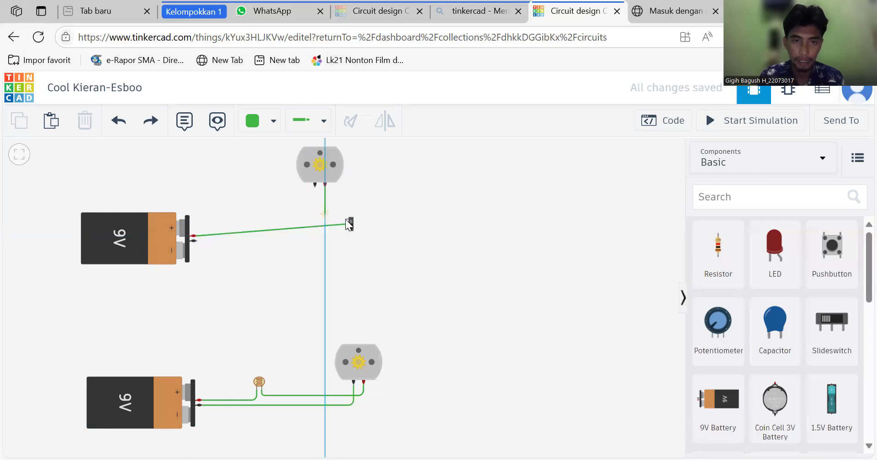
left_click(346, 221)
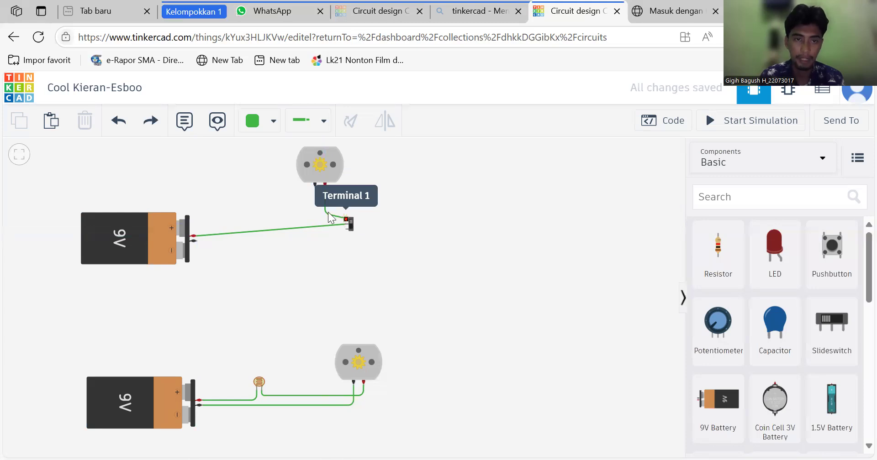
left_click(331, 217)
left_click_drag(325, 214, 324, 219)
Step: Wire the upper DC motor's black terminal to the upper battery's negative terminal with one right-angle bend
left_click(322, 234)
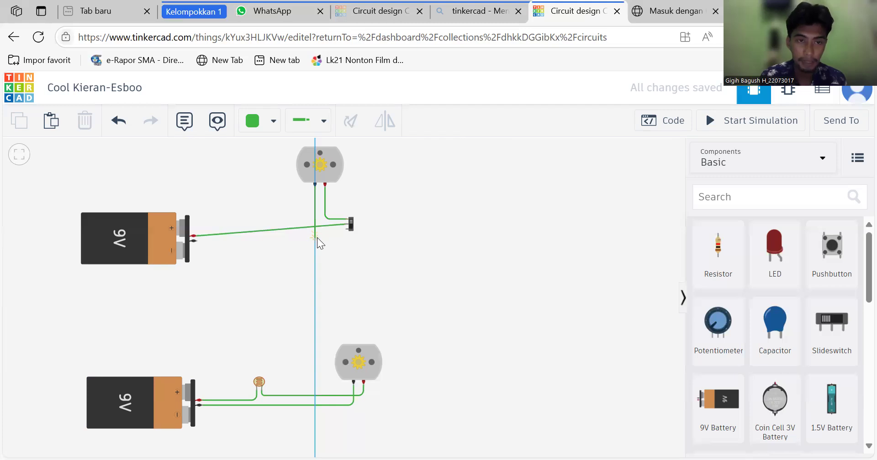
left_click(195, 240)
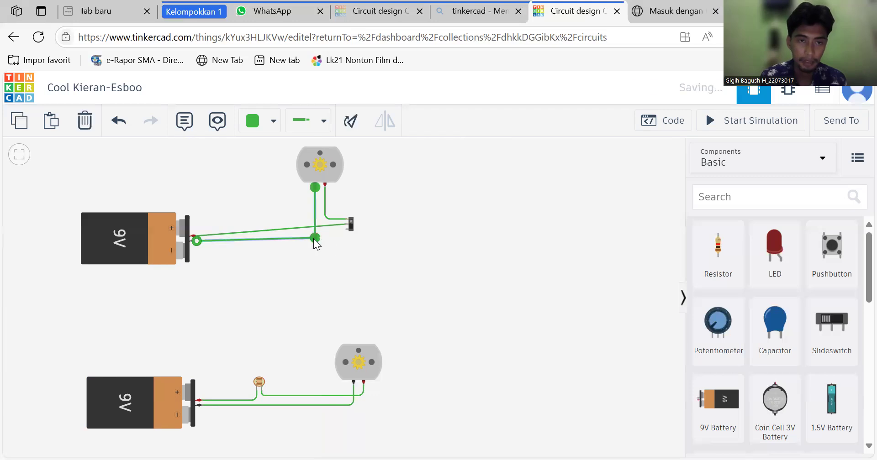
left_click_drag(313, 239, 314, 241)
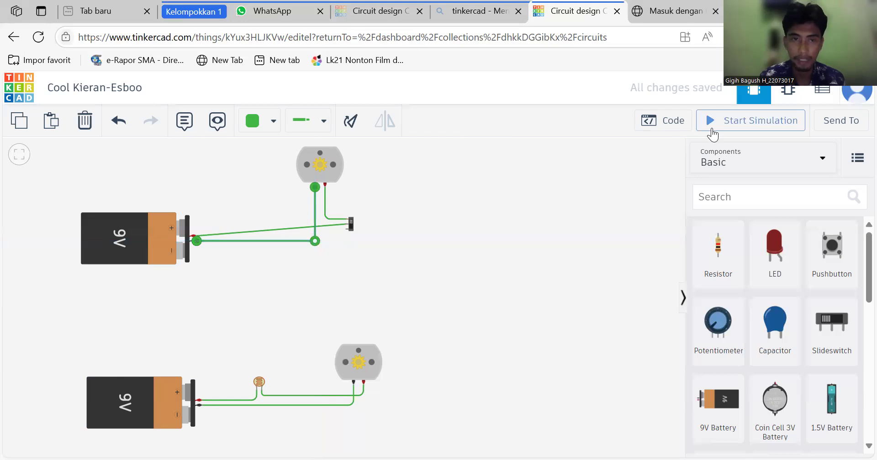
Step: Run the simulation, toggle the slideswitch several times to test the upper DC motor, and stop the simulation
left_click(713, 121)
scroll(446, 211, "up", 3)
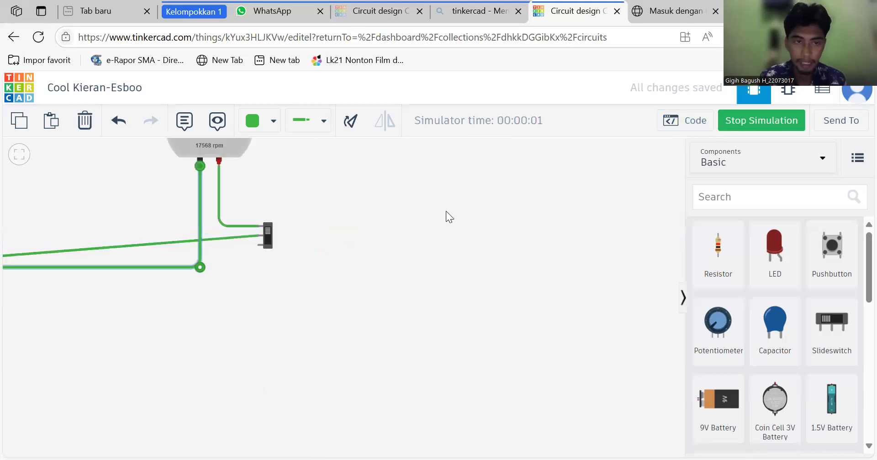
scroll(446, 211, "up", 2)
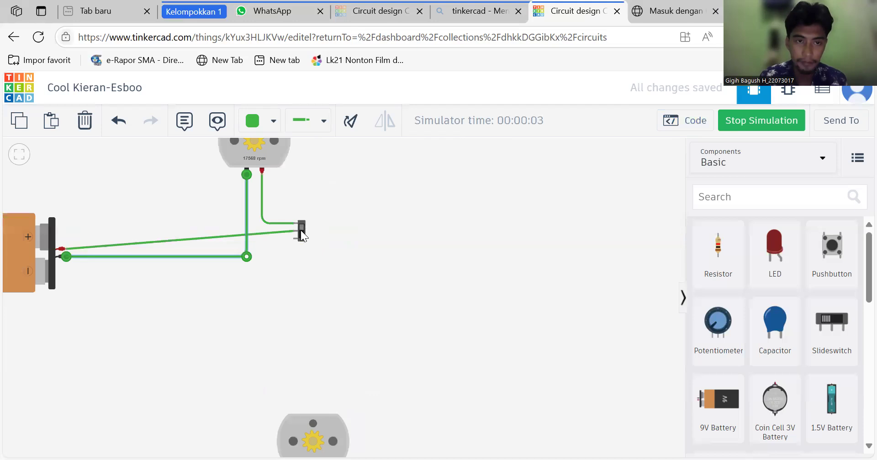
left_click(302, 235)
left_click(302, 235)
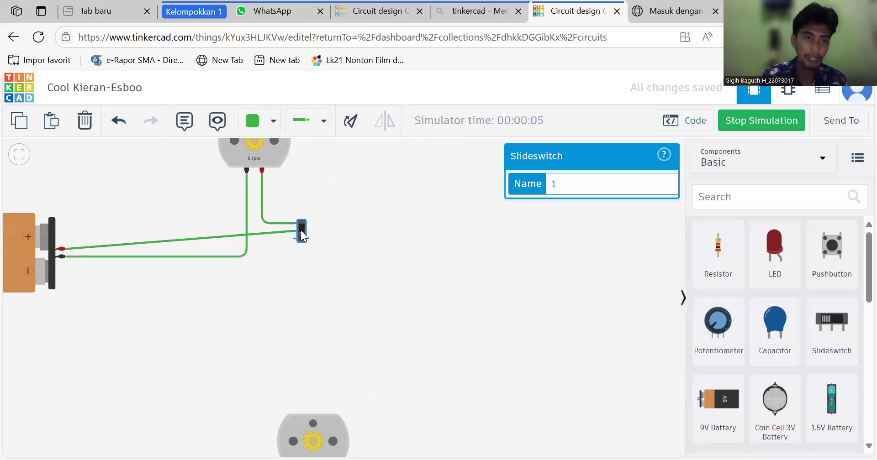
left_click(301, 235)
left_click(302, 234)
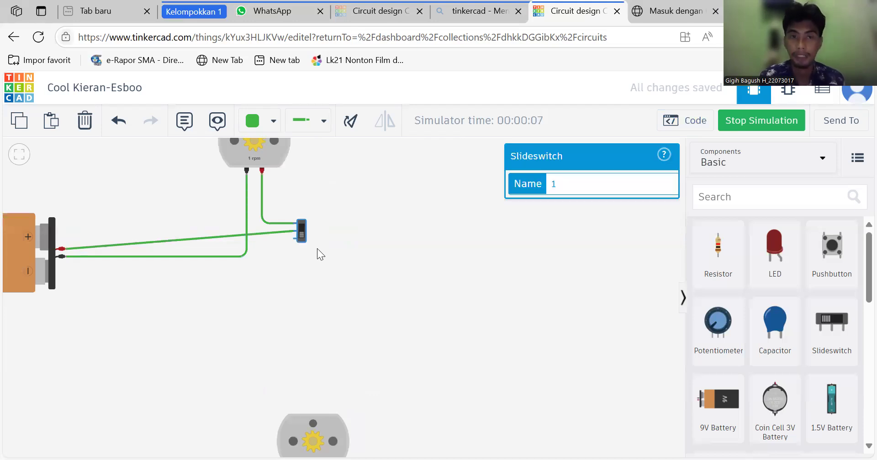
left_click(349, 255)
left_click_drag(359, 285, 385, 340)
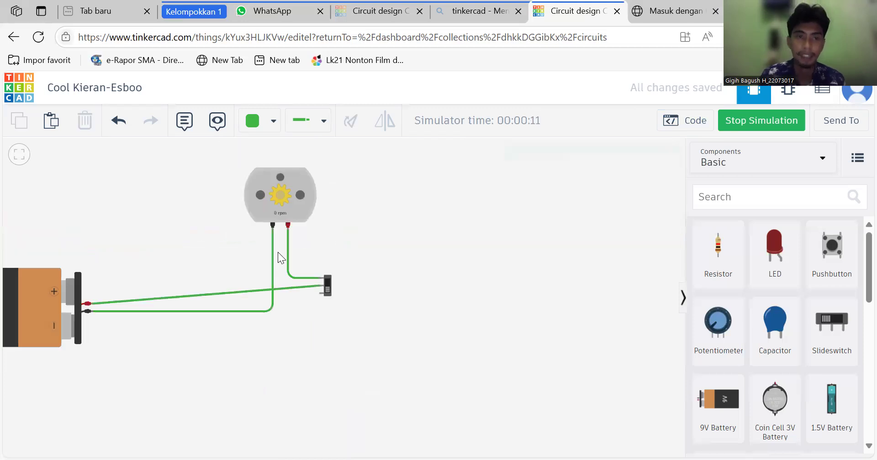
left_click(329, 289)
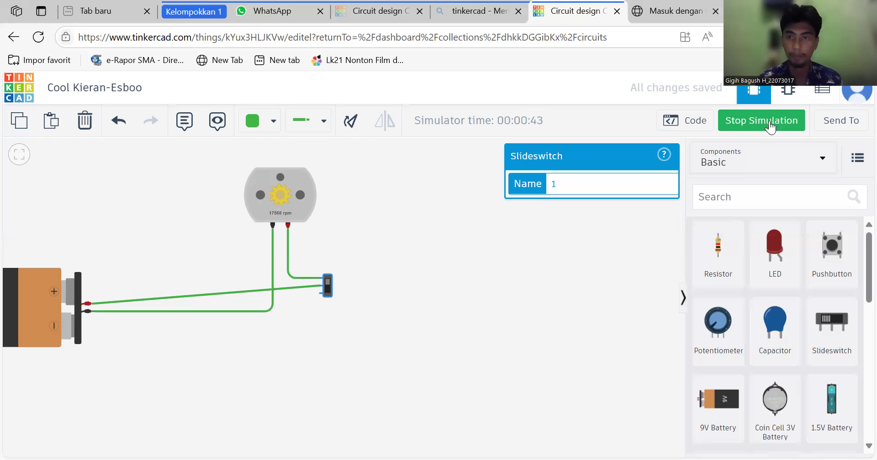
Step: Color the motor-to-slideswitch wire and the battery-to-slideswitch wire red in the upper circuit
left_click(295, 277)
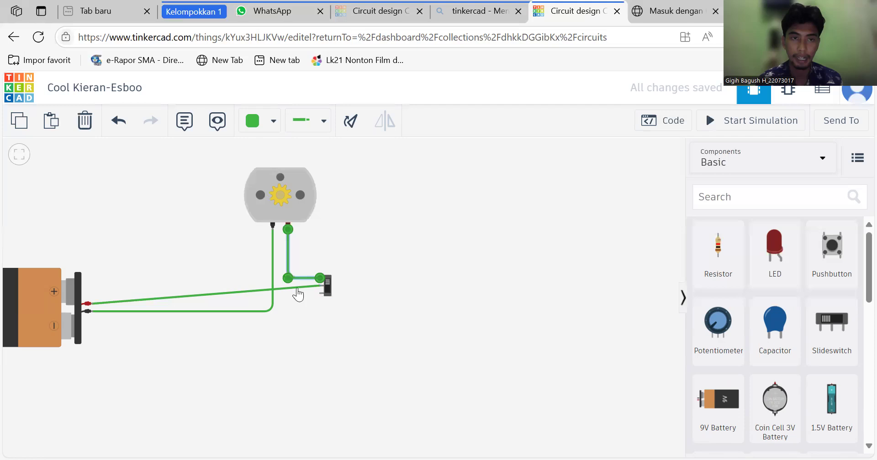
left_click(297, 288)
left_click(260, 124)
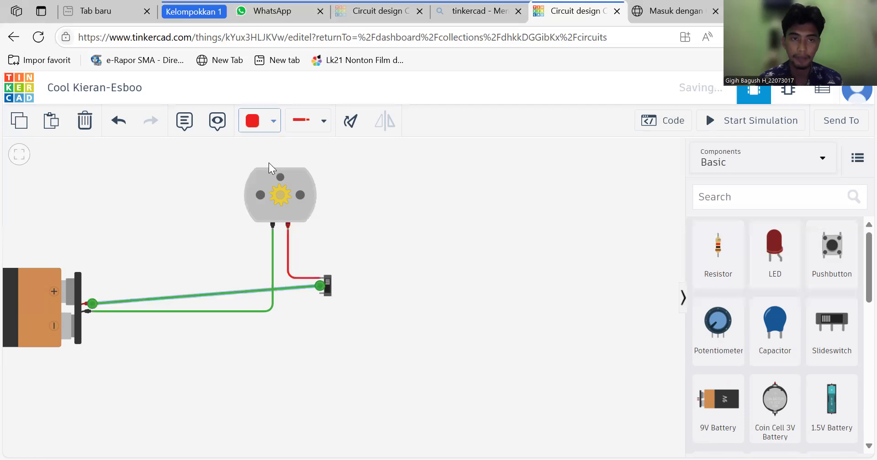
left_click(265, 131)
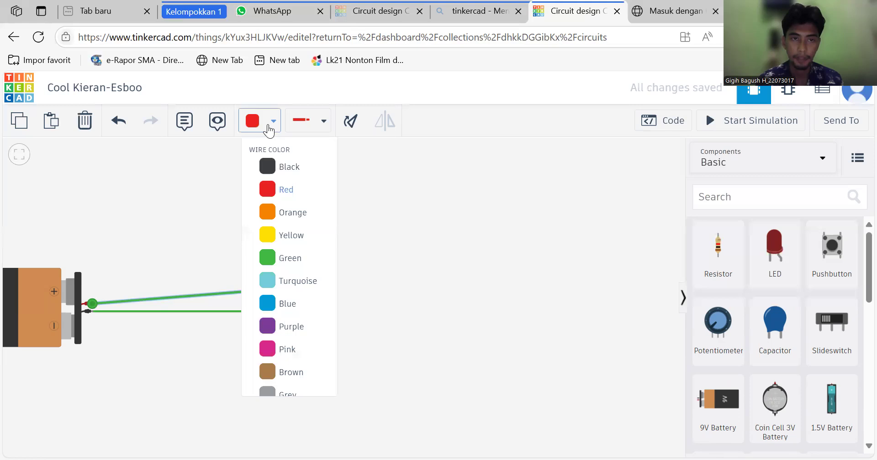
left_click(268, 122)
Step: Color the wire between the upper battery's negative terminal and the upper motor black
left_click(272, 303)
left_click(273, 309)
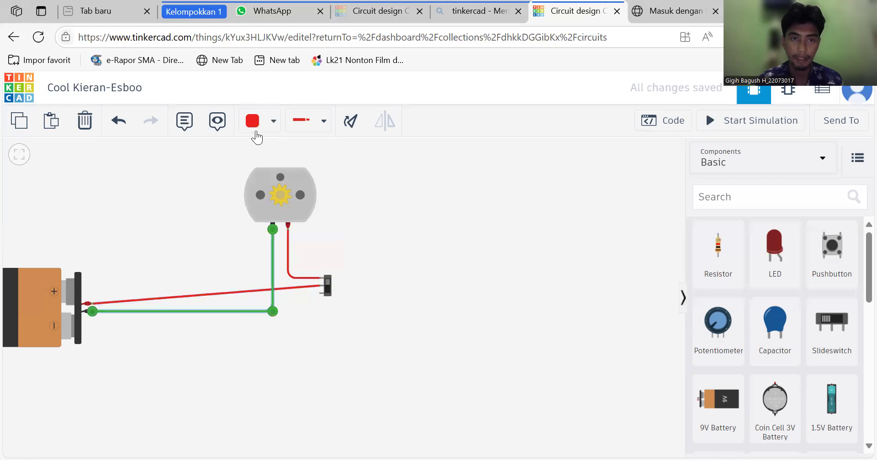
left_click(264, 121)
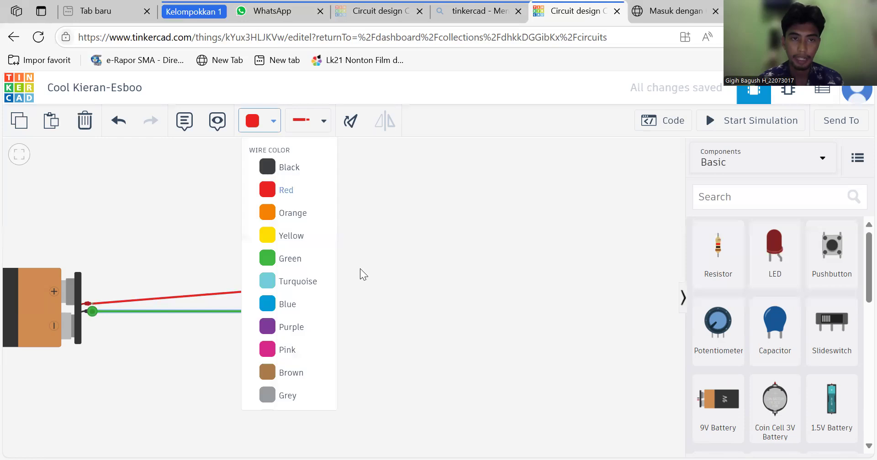
left_click(408, 333)
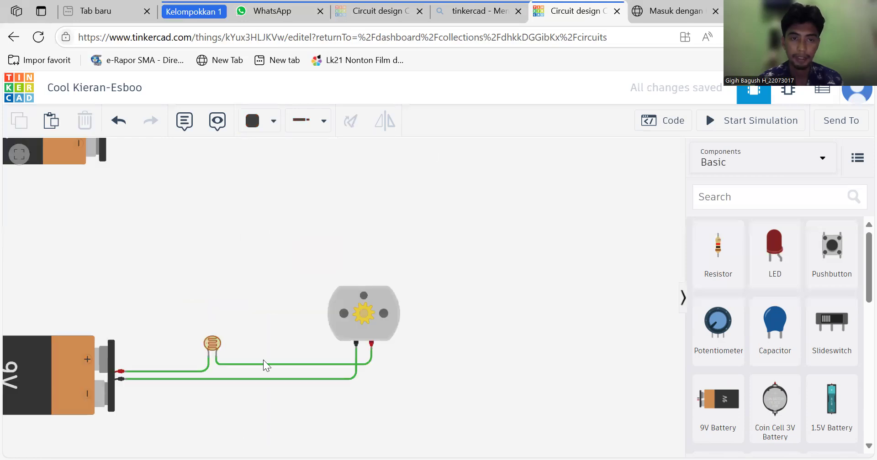
Step: Color both wires attached to the photoresistor in the lower circuit red
left_click(265, 365)
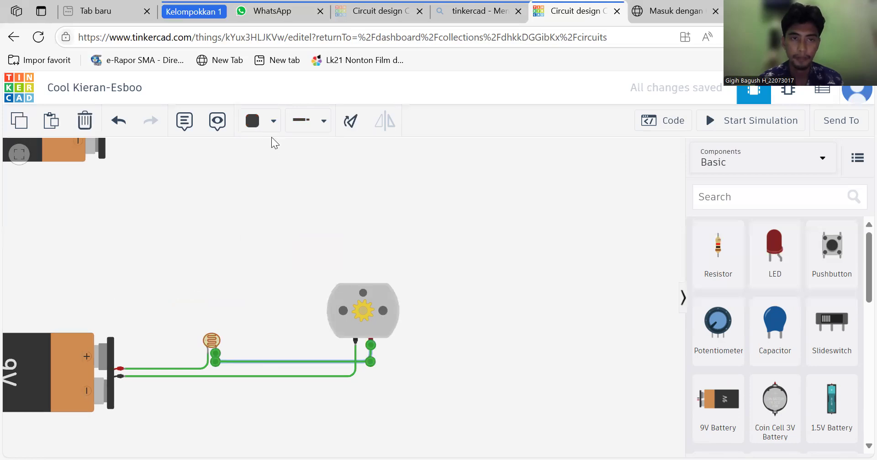
left_click(278, 196)
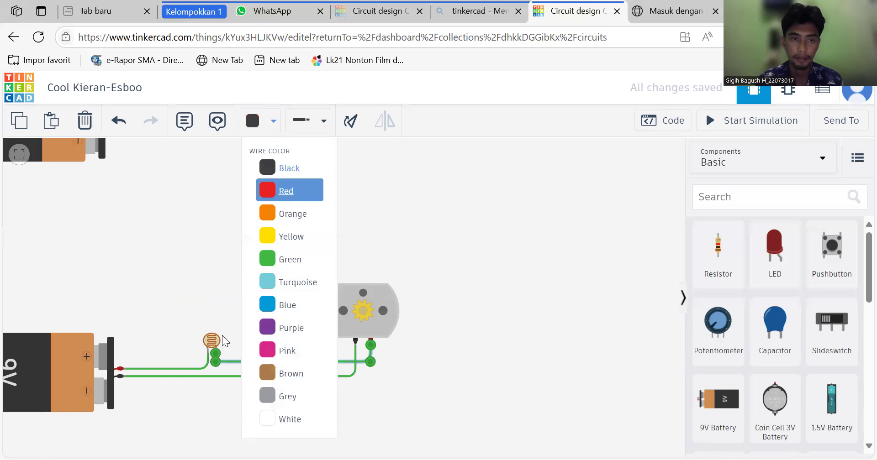
left_click(195, 369)
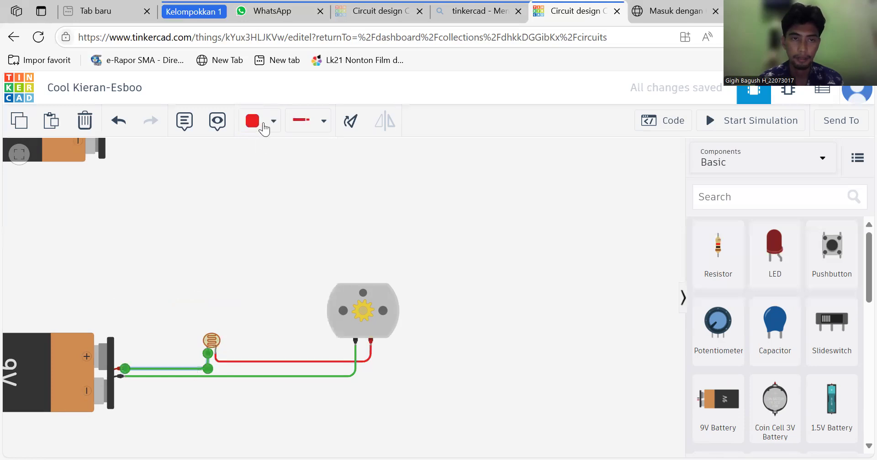
left_click(278, 197)
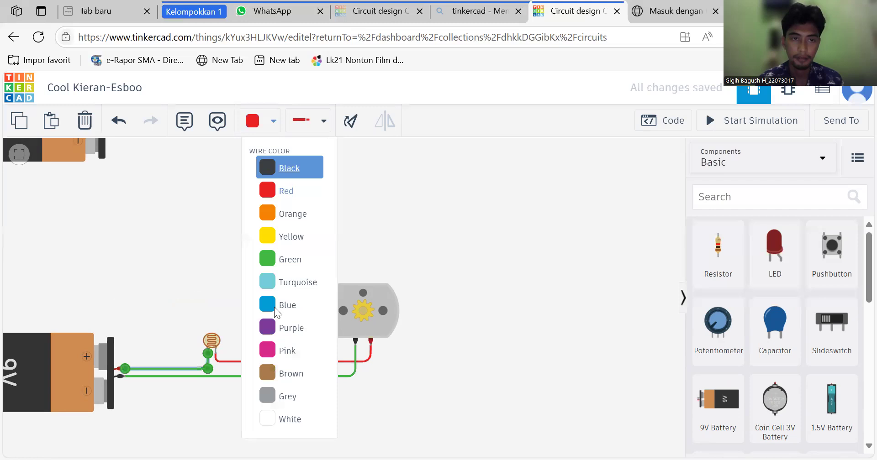
Step: Color the wire between the lower battery's negative terminal and the lower motor black
left_click(276, 377)
left_click(266, 133)
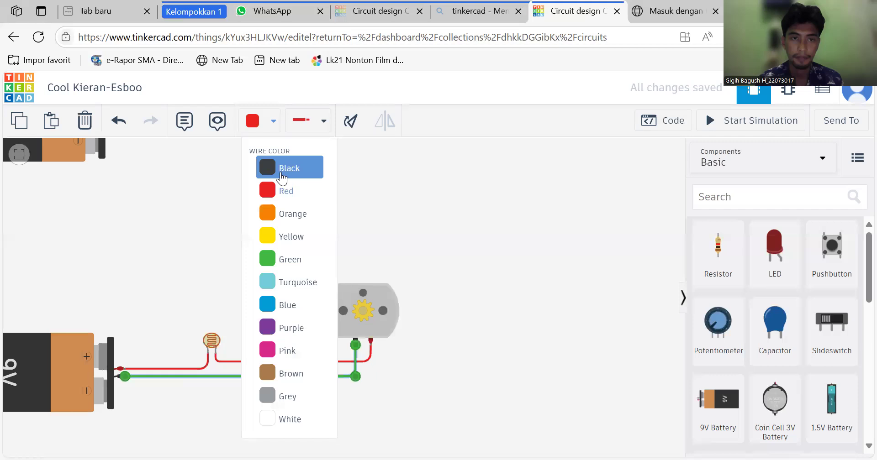
left_click(282, 172)
key("Escape")
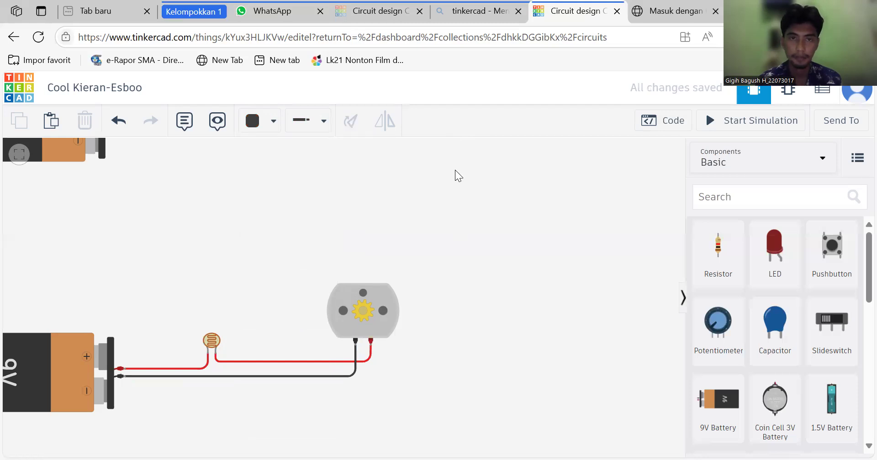
Step: Search the component library for arduino uno r3
left_click_drag(456, 170, 336, 290)
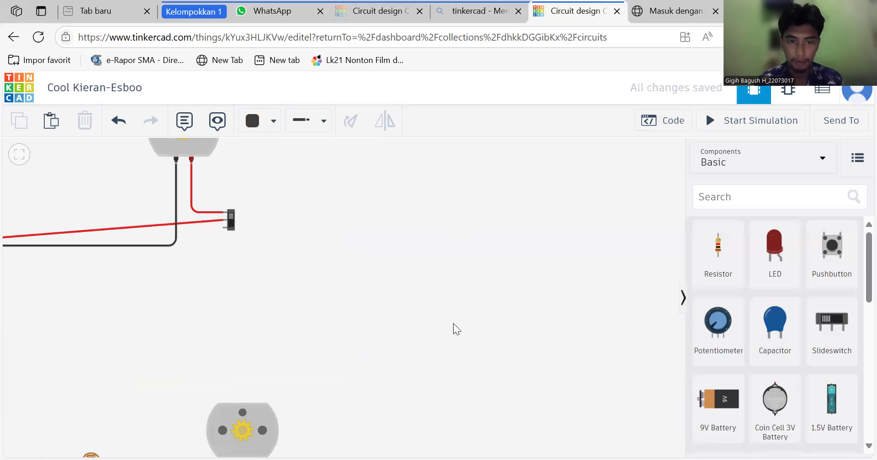
scroll(456, 329, "down", 5)
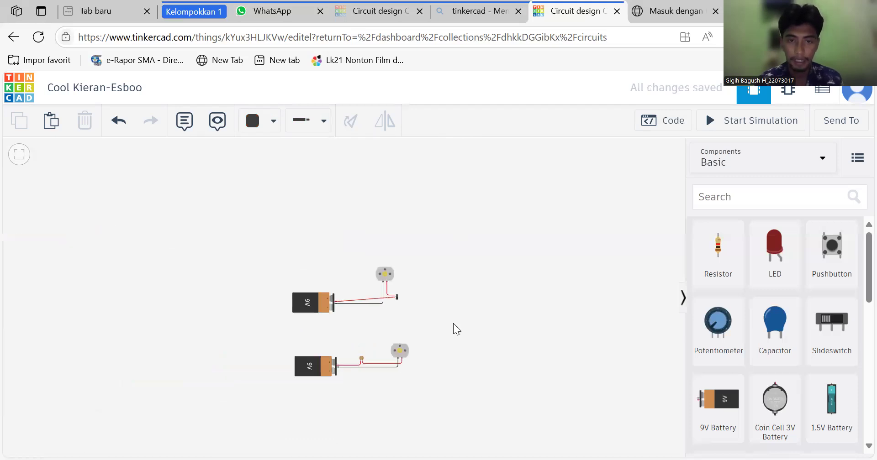
scroll(456, 329, "up", 5)
scroll(457, 329, "down", 3)
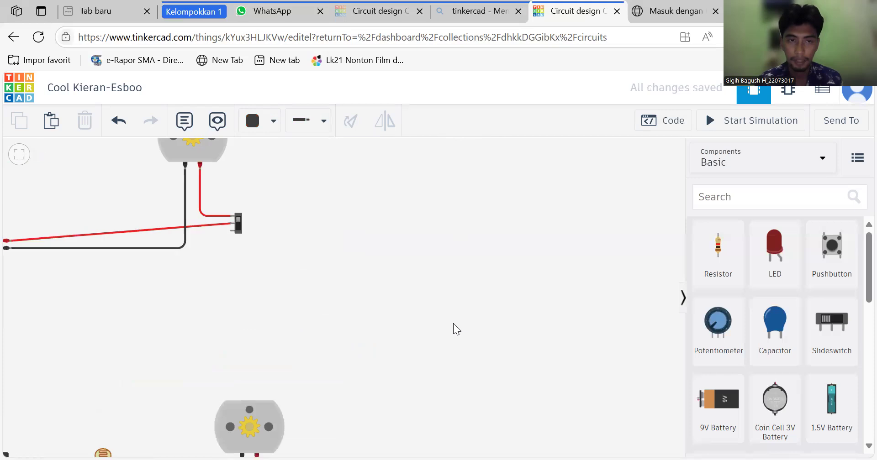
scroll(453, 324, "down", 3)
left_click_drag(491, 322, 343, 313)
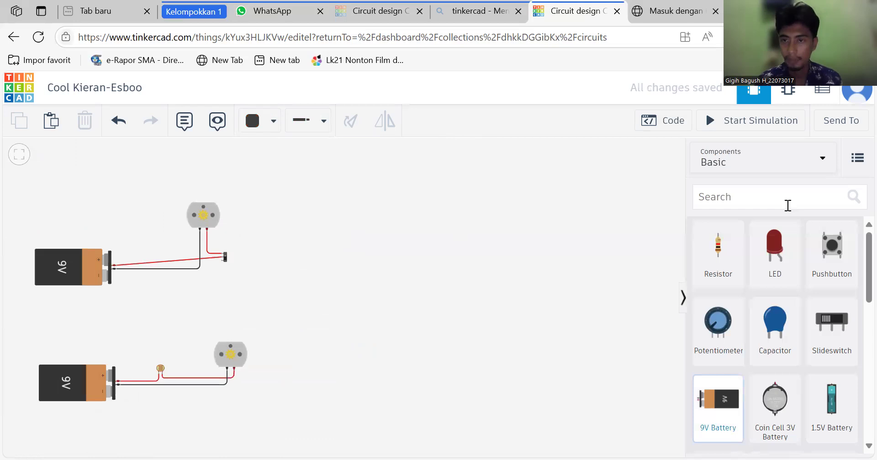
left_click(788, 206)
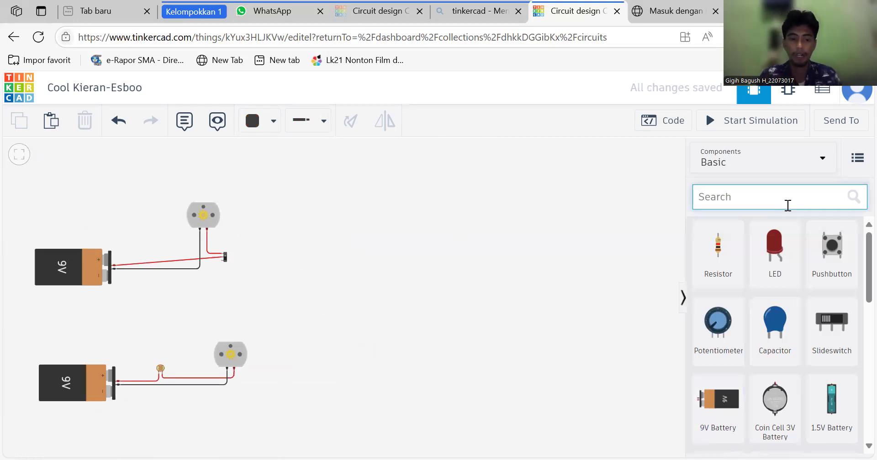
type("ar")
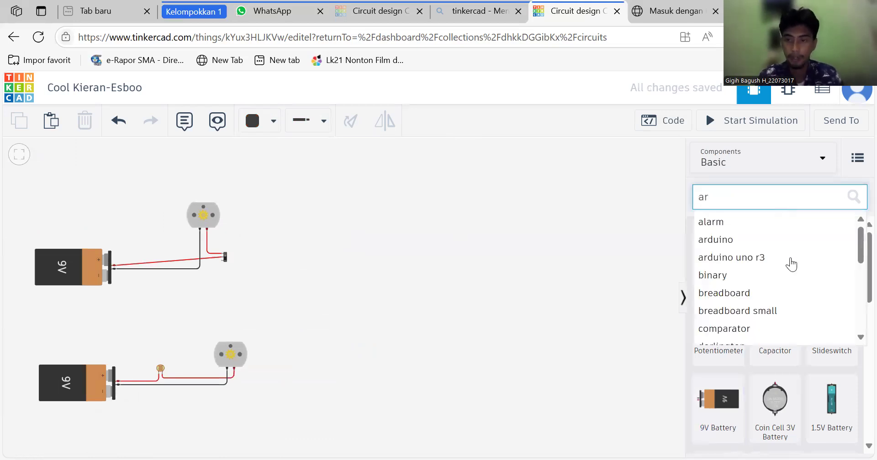
left_click(725, 264)
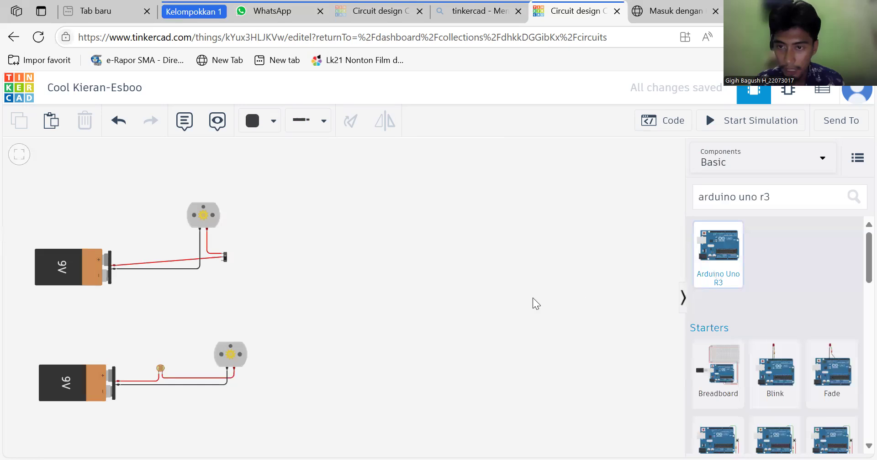
Step: Place an Arduino Uno R3 in the empty area to the right of the lower motor circuit
left_click(464, 284)
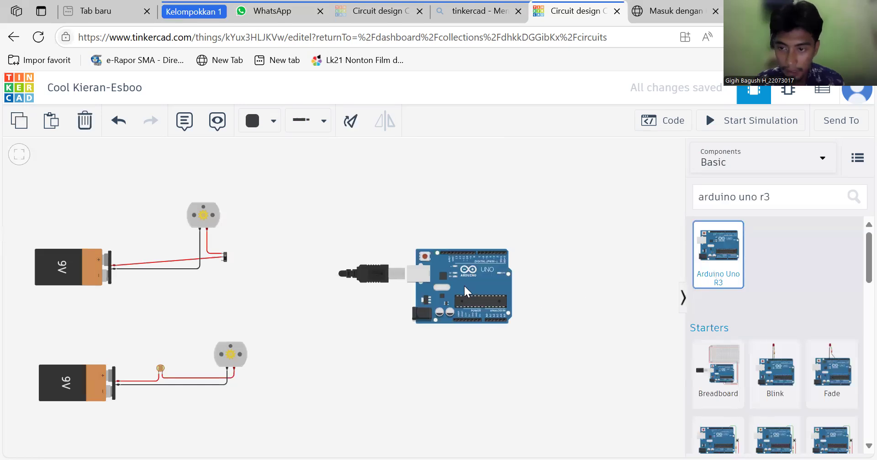
left_click(444, 297)
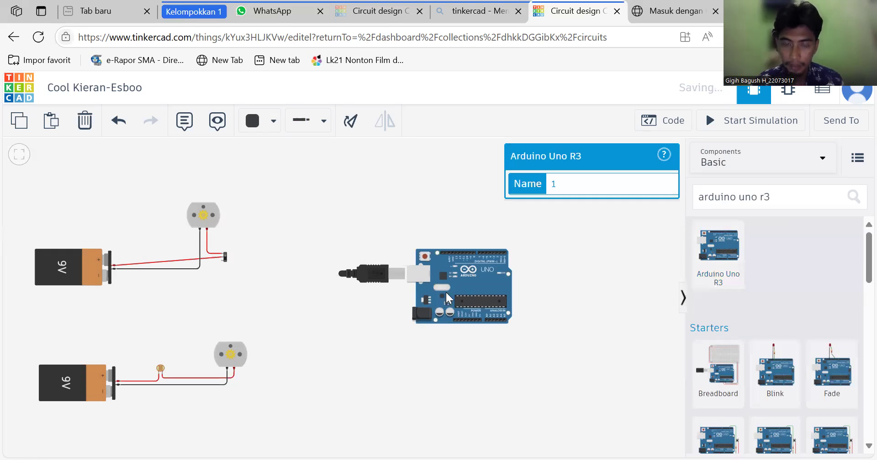
left_click_drag(446, 292, 459, 373)
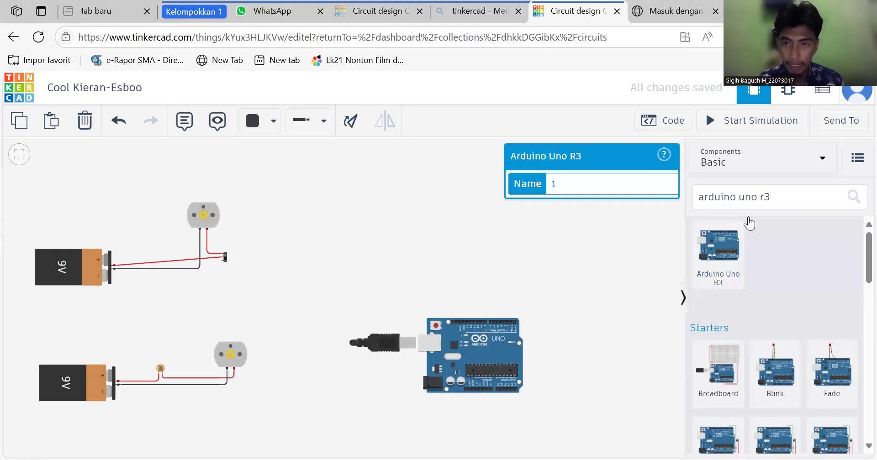
Step: Add a 9V battery, rotate it upright with its terminals up, and position it just above the Arduino's USB plug
left_click(785, 192)
key("ctrl+a")
key("BackSpace")
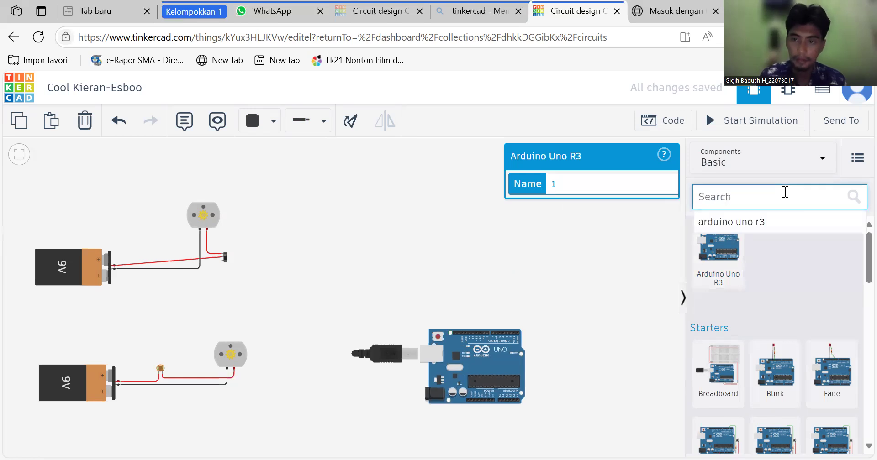
left_click(718, 408)
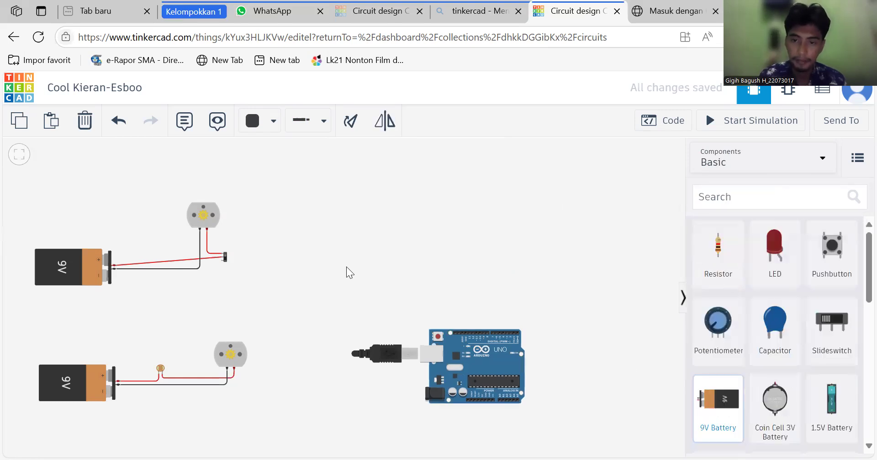
left_click(388, 267)
triple_click(351, 131)
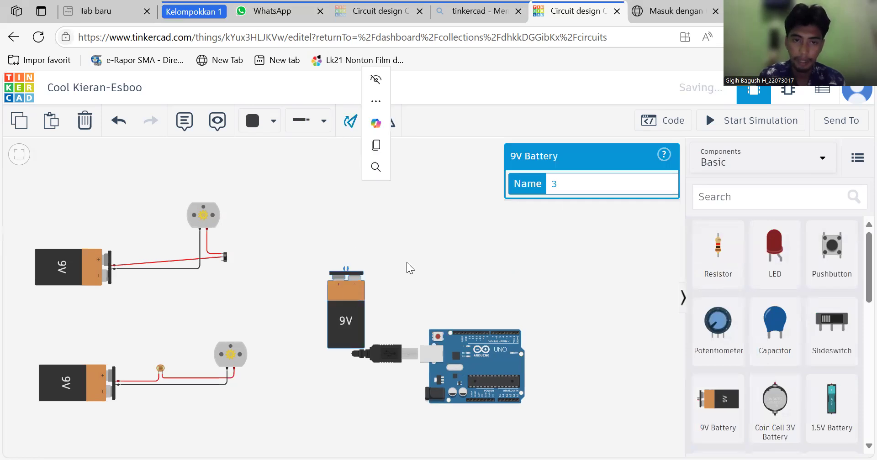
left_click_drag(350, 293, 404, 265)
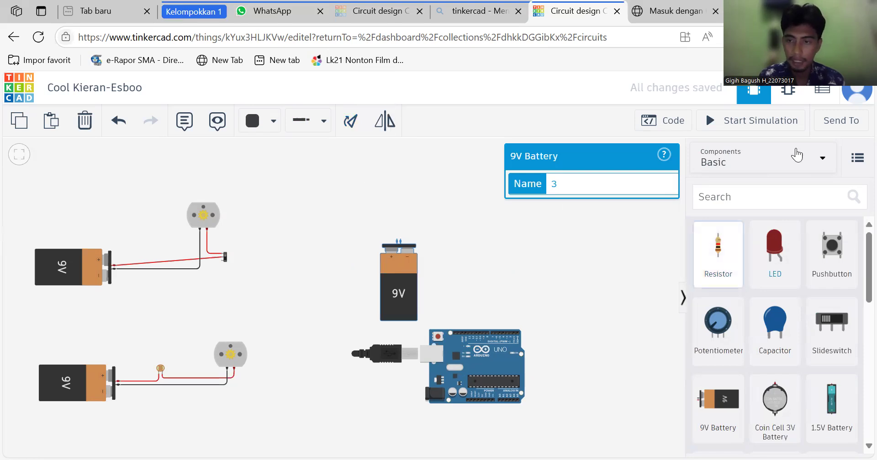
Step: Switch the component library to All and find its Breadboards section
left_click(796, 155)
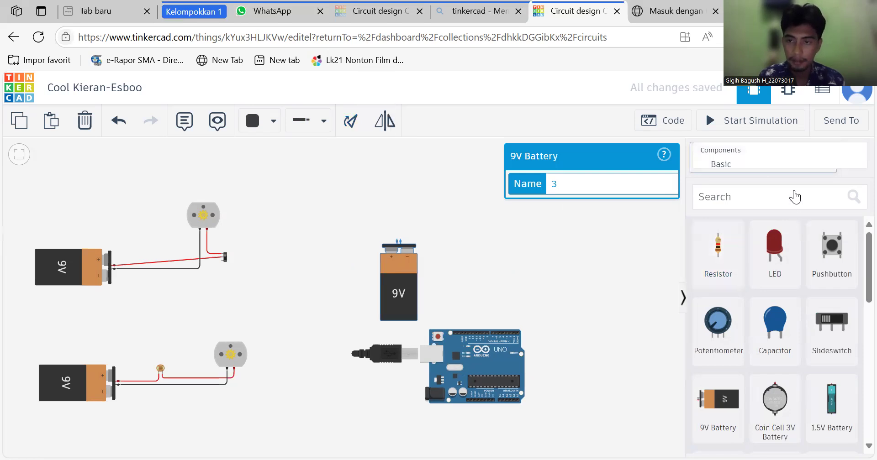
left_click(794, 189)
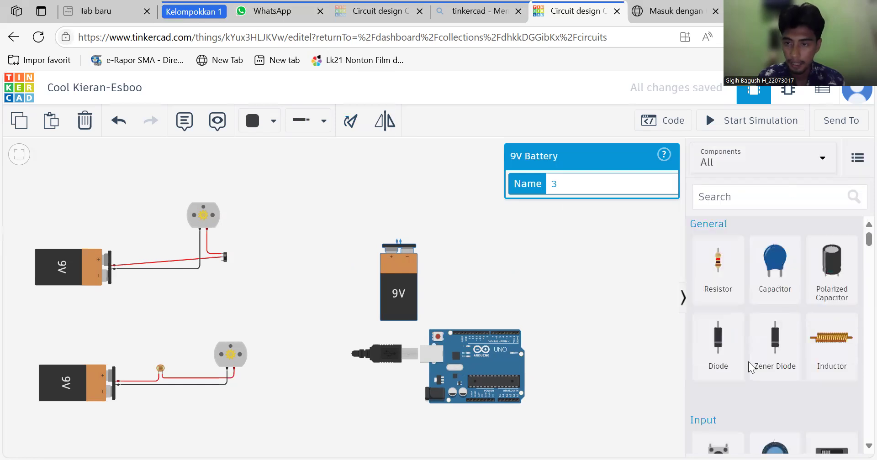
scroll(749, 367, "down", 10)
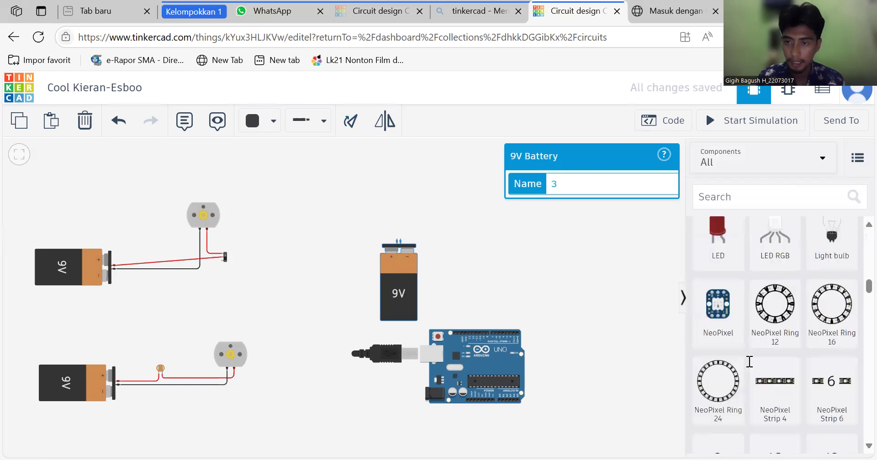
scroll(749, 367, "down", 5)
scroll(749, 363, "down", 3)
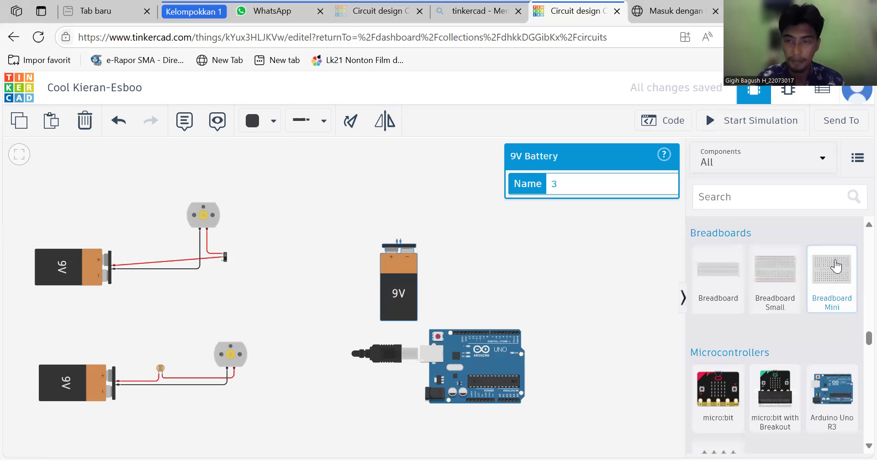
left_click(836, 266)
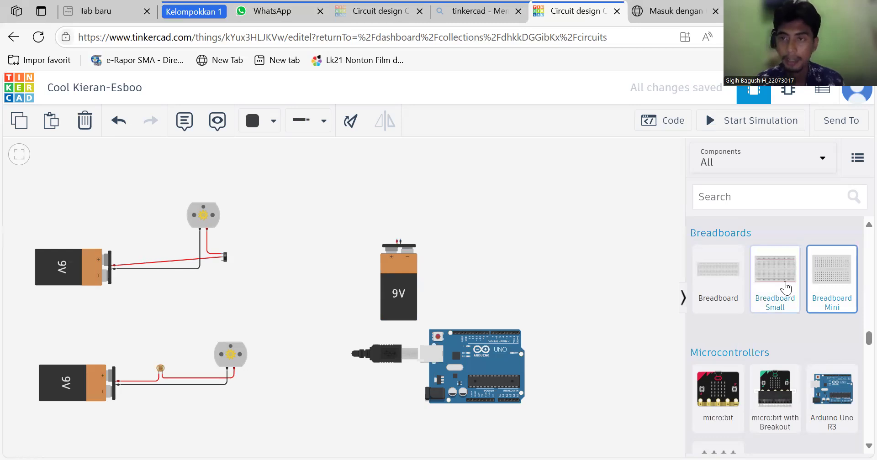
left_click(777, 287)
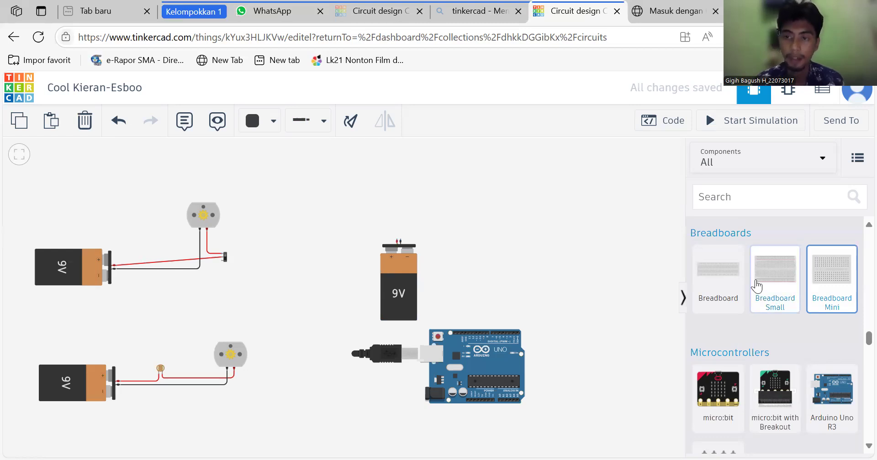
left_click(536, 265)
key("ctrl+z")
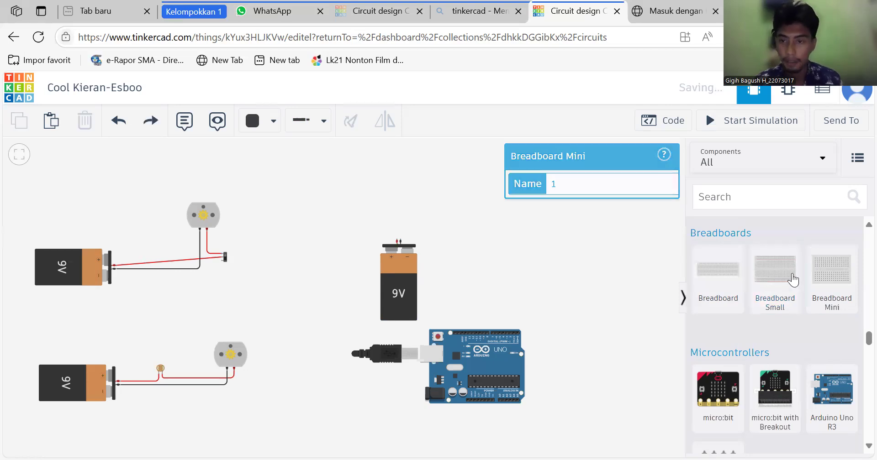
Step: Place a Breadboard Small above the Arduino, beside the upright 9V battery
left_click(792, 281)
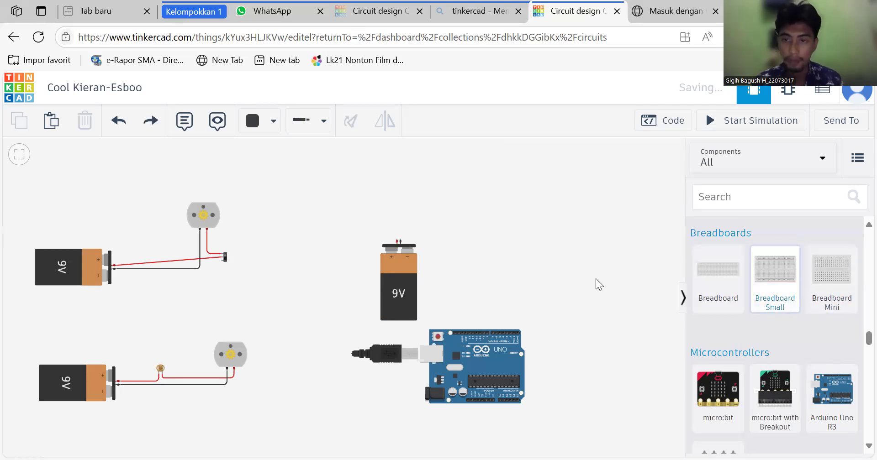
left_click(596, 278)
left_click_drag(499, 274, 488, 267)
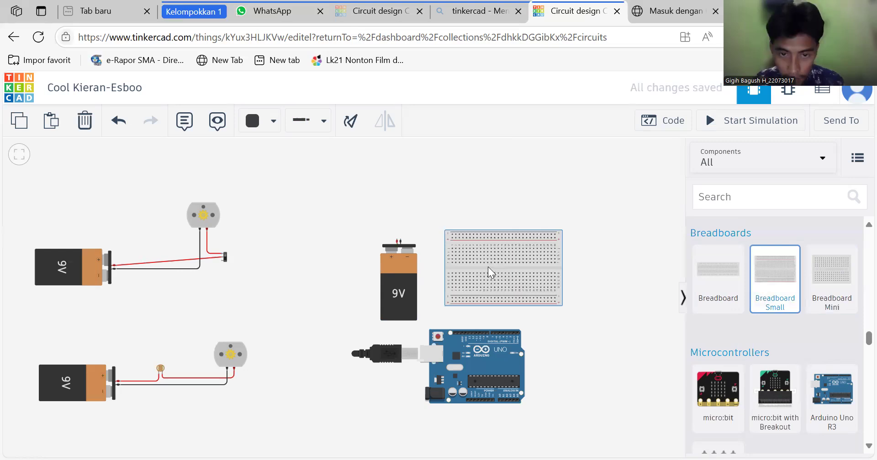
left_click(607, 304)
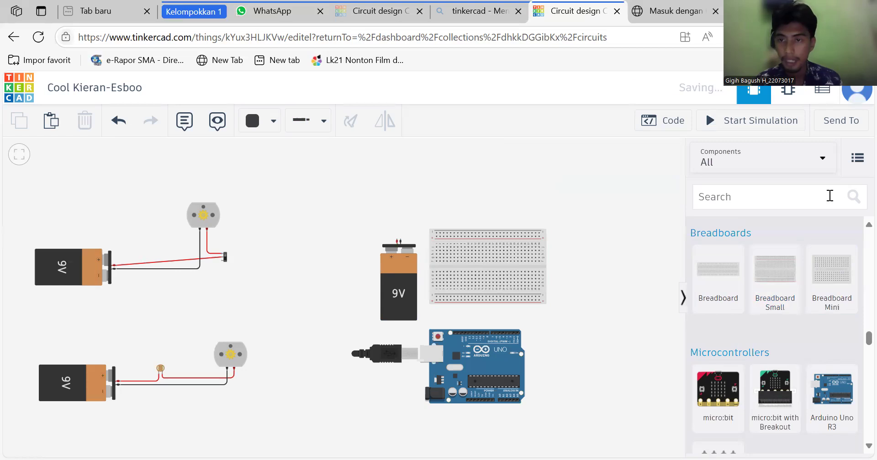
Step: Add a diode, rotate it so its cathode faces up, and seat it at the upper-left end of the breadboard
left_click(830, 195)
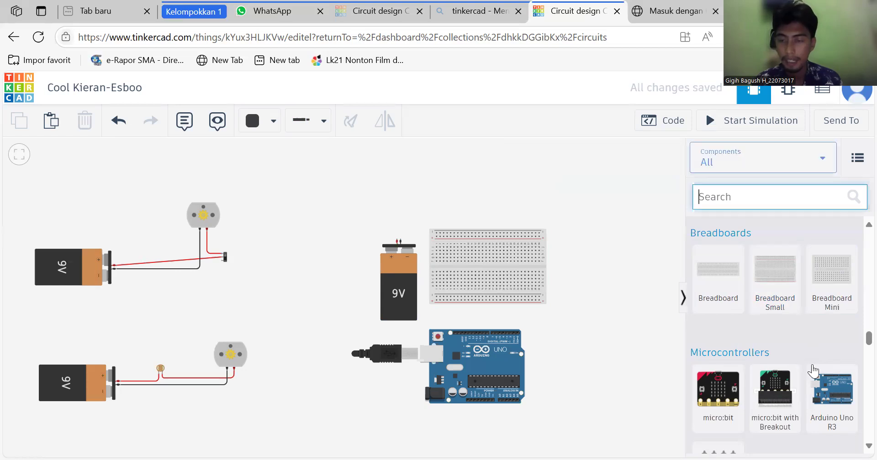
scroll(813, 370, "down", 10)
scroll(813, 371, "up", 10)
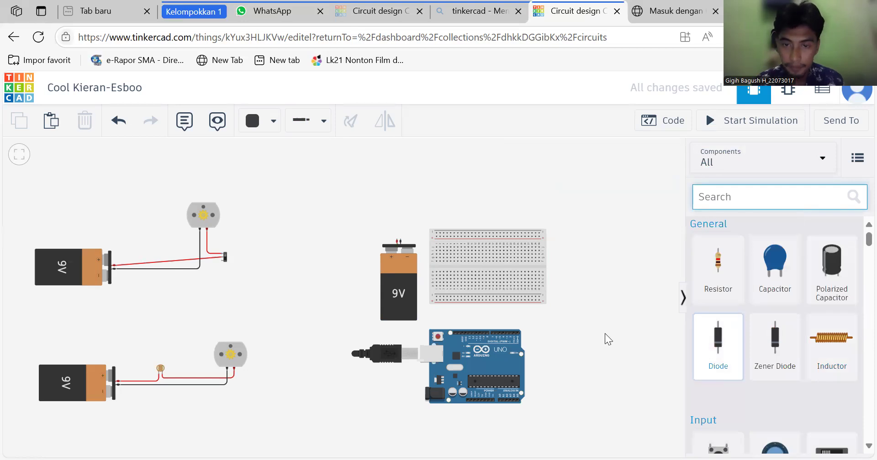
left_click(582, 306)
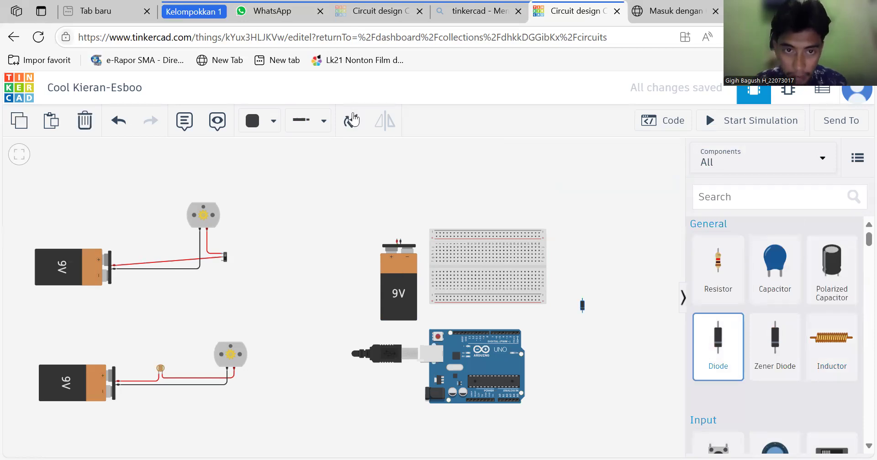
left_click(353, 116)
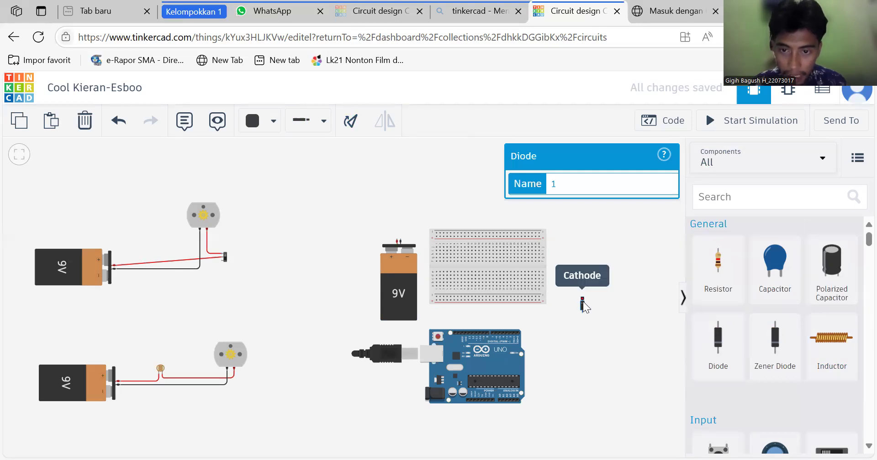
left_click_drag(583, 306, 444, 243)
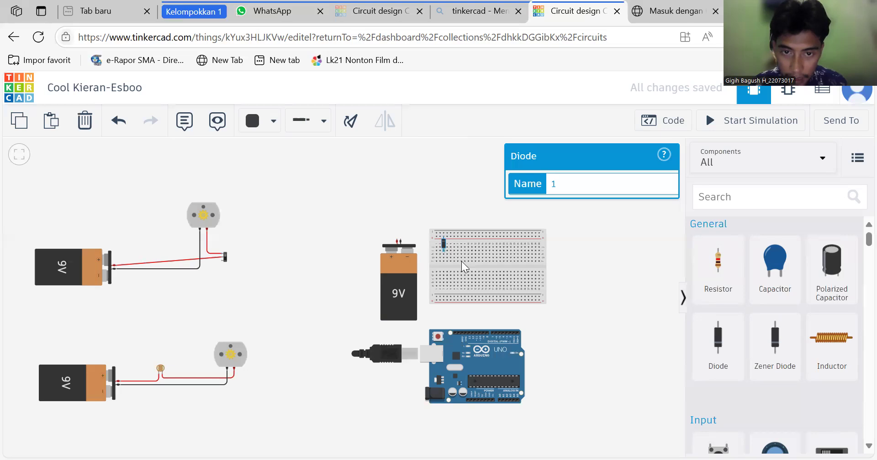
left_click(775, 279)
left_click(737, 349)
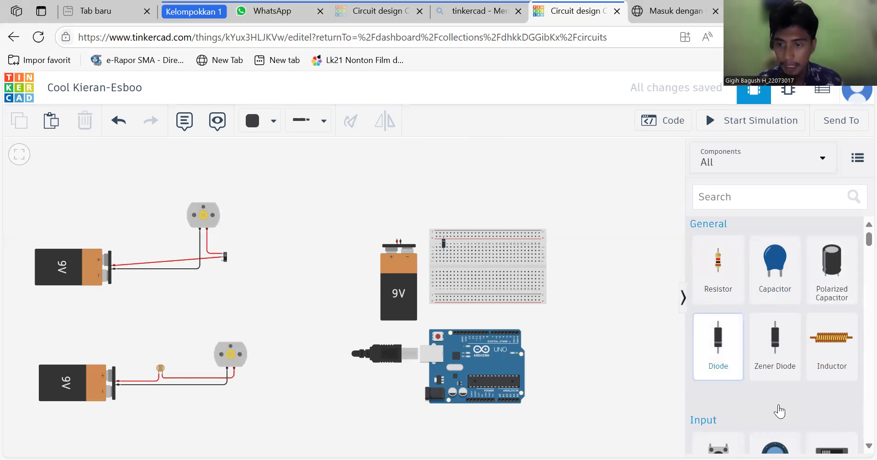
scroll(778, 411, "down", 1)
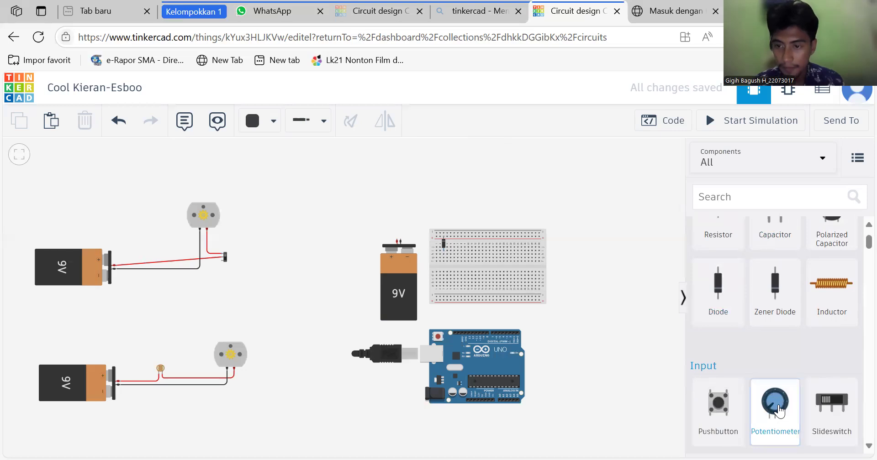
scroll(778, 411, "down", 2)
scroll(779, 411, "down", 6)
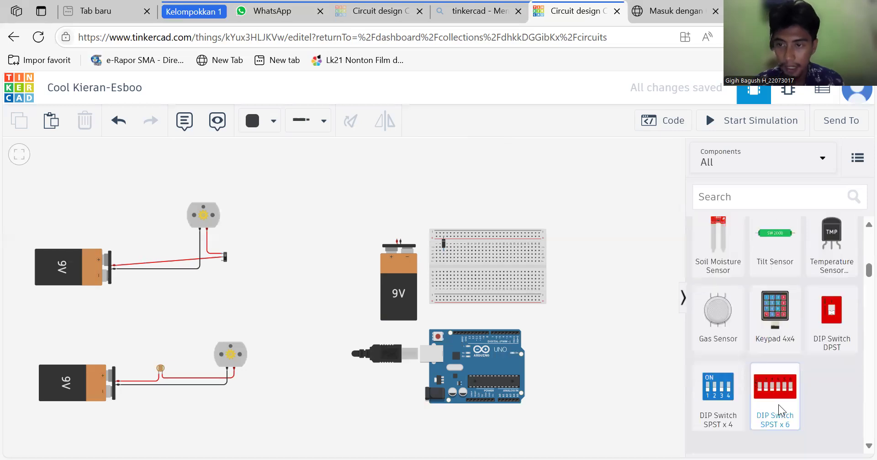
scroll(780, 411, "up", 5)
scroll(780, 411, "up", 2)
Step: Search the component library for nmos and place a Small Signal nMOS Transistor just to the right of the breadboard
left_click(755, 189)
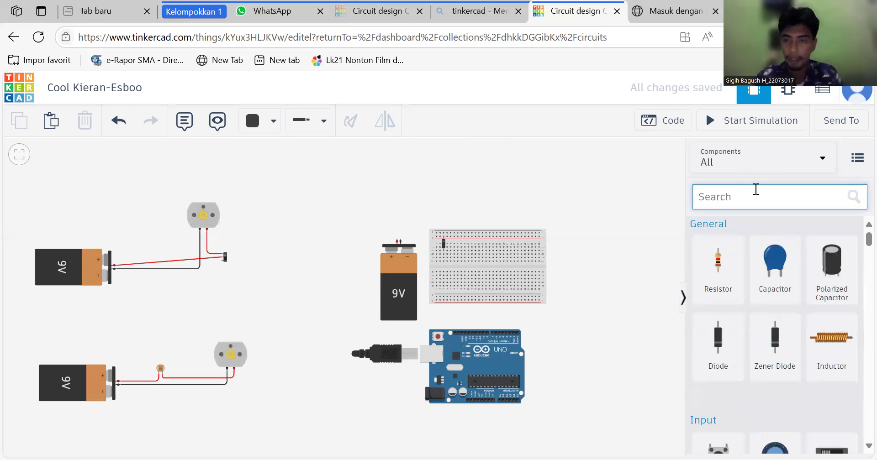
type("nms")
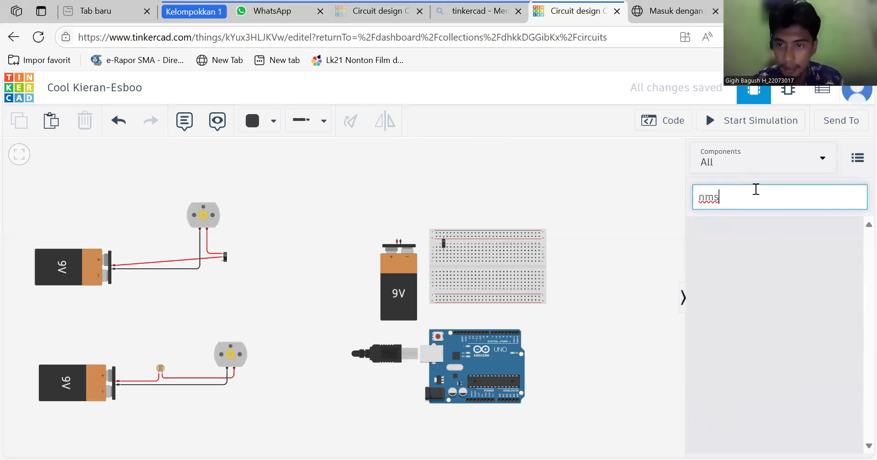
key("BackSpace")
key("BackSpace")
key("BackSpace")
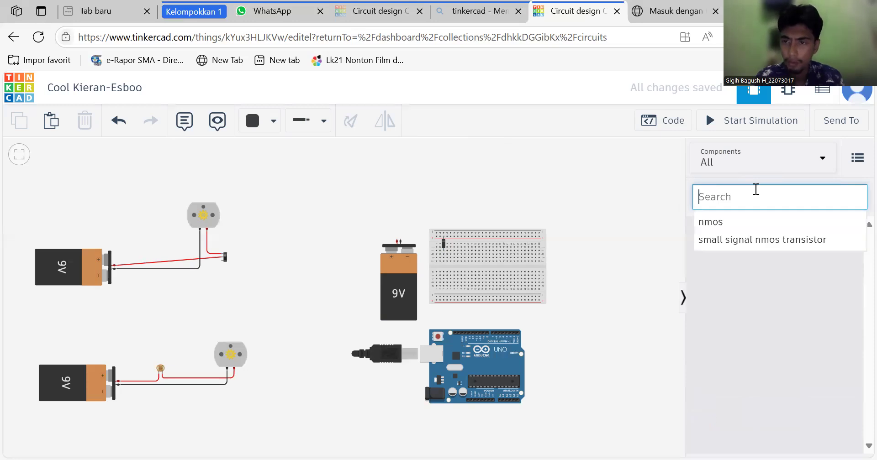
type("n")
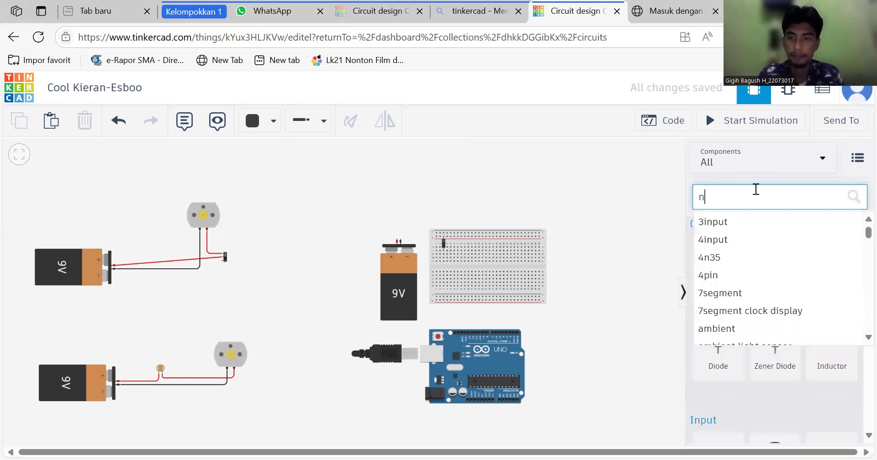
type("mos")
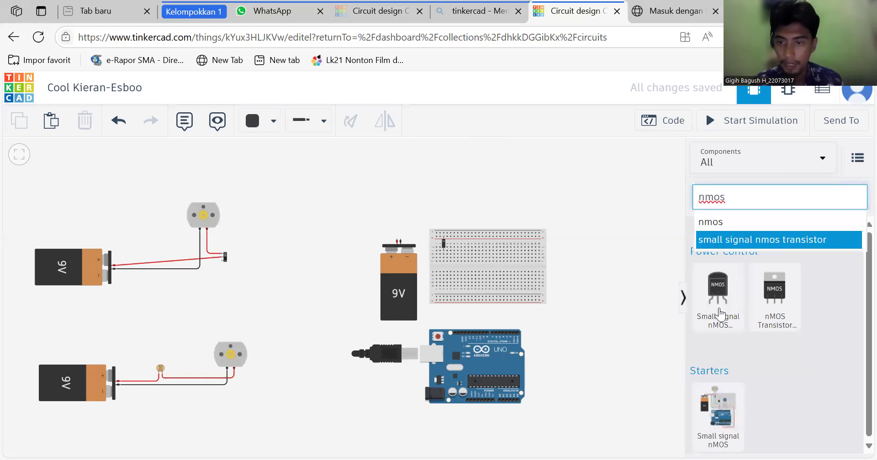
left_click(719, 314)
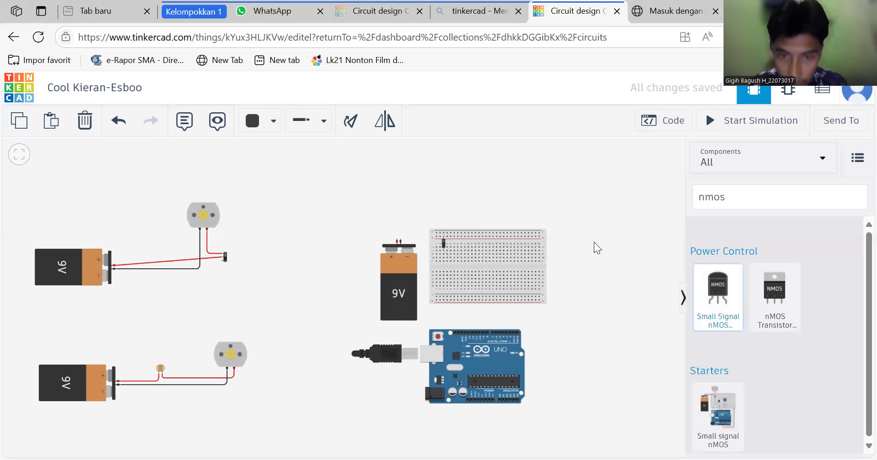
left_click(567, 257)
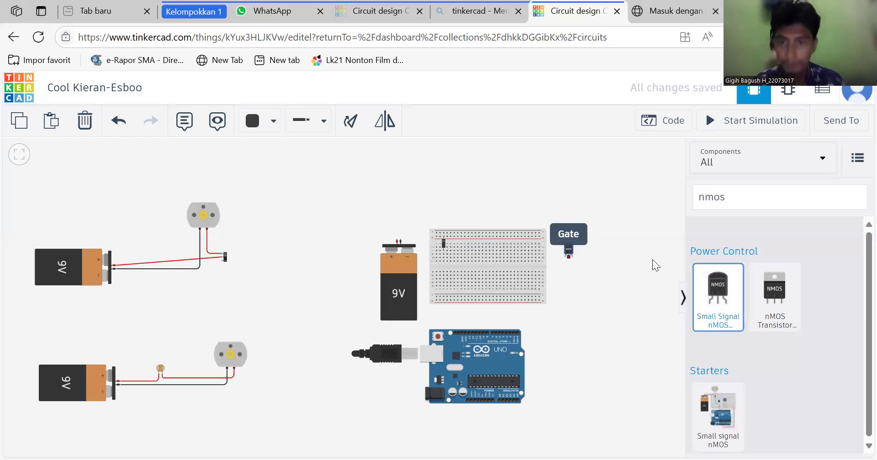
Step: Clear the component search and place a Potentiometer to the right of the nMOS transistor
left_click(768, 201)
key("BackSpace")
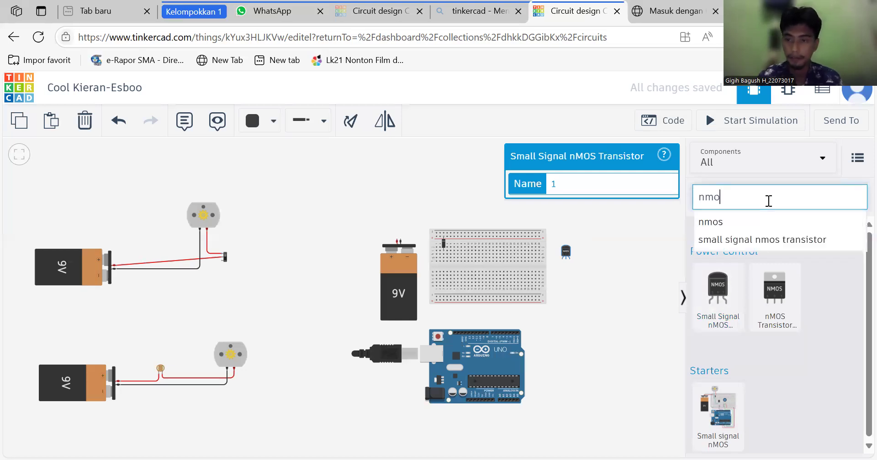
key("BackSpace")
key("BackSpace")
key("BackSpace")
scroll(774, 398, "down", 2)
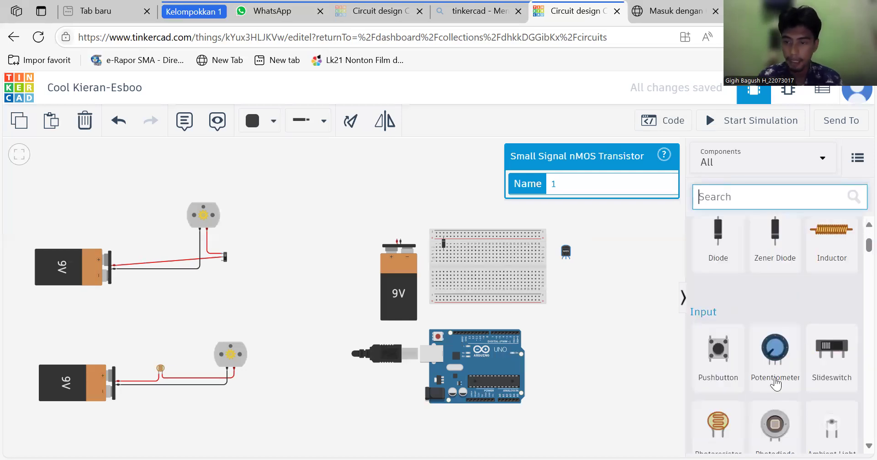
left_click(775, 384)
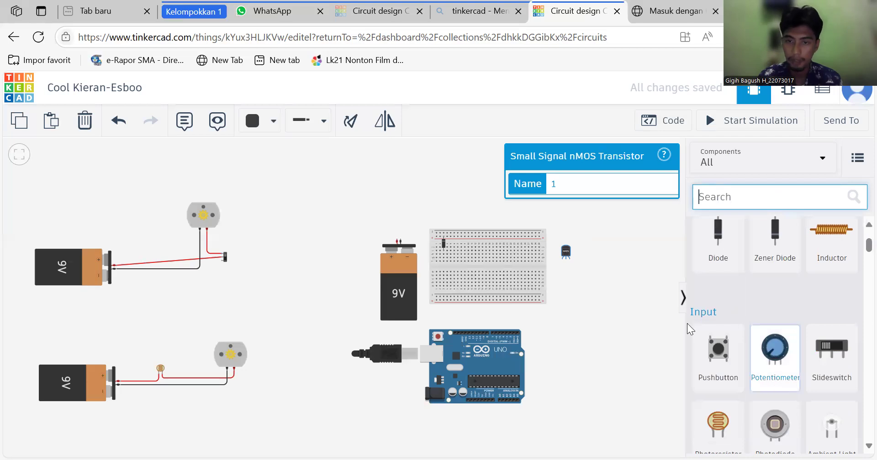
left_click(594, 262)
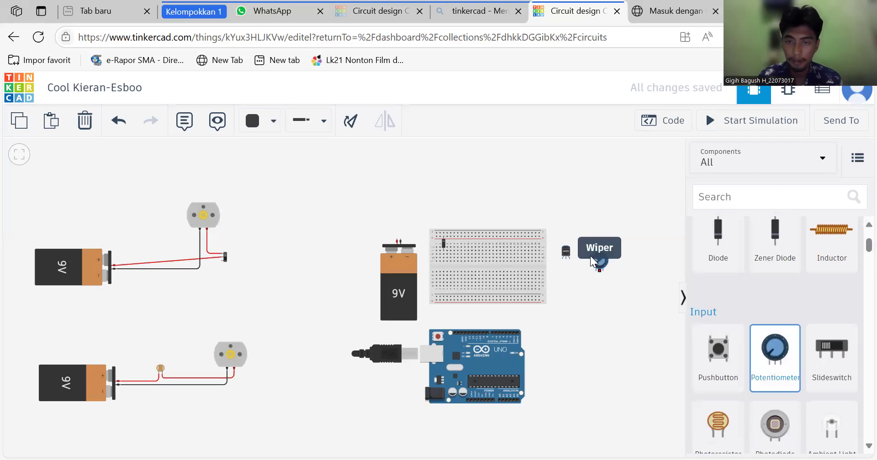
left_click(604, 320)
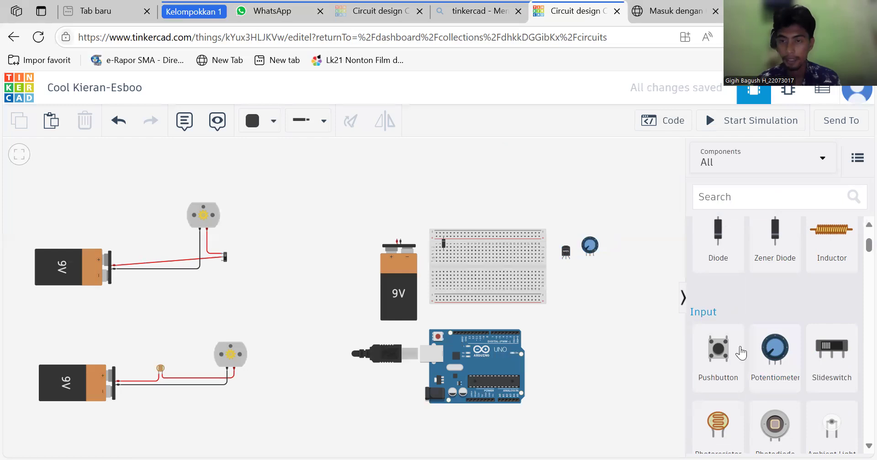
Step: Find the DC Motor in the component library and place one above the left end of the breadboard
scroll(752, 362, "down", 2)
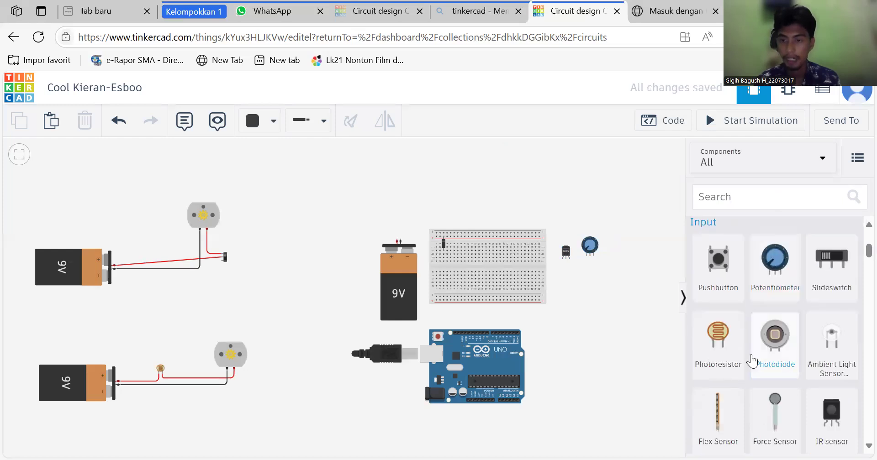
scroll(751, 362, "up", 3)
scroll(752, 362, "down", 3)
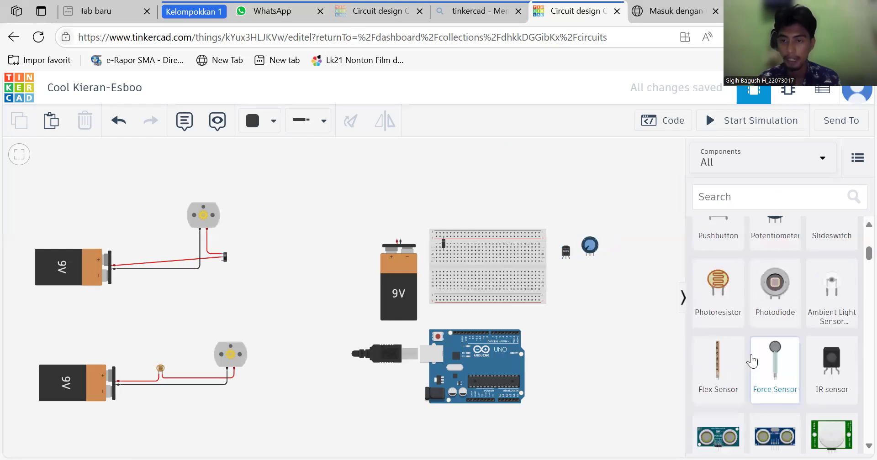
scroll(752, 362, "up", 1)
scroll(752, 361, "up", 3)
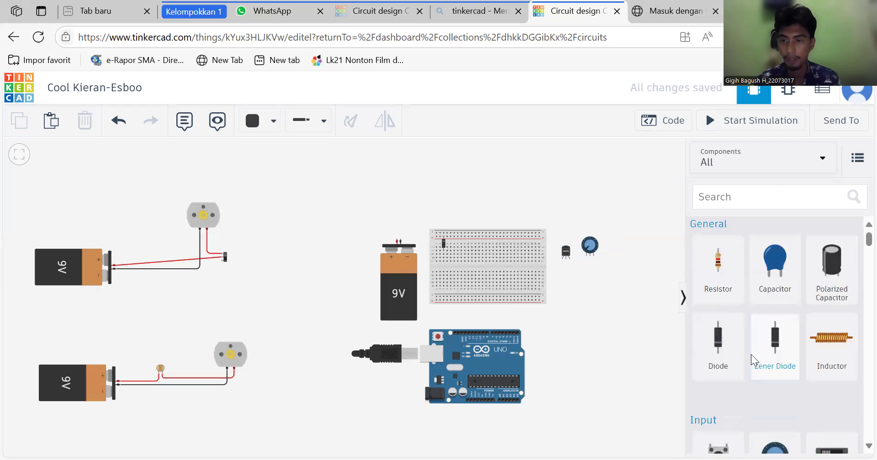
scroll(752, 362, "down", 6)
scroll(752, 362, "down", 3)
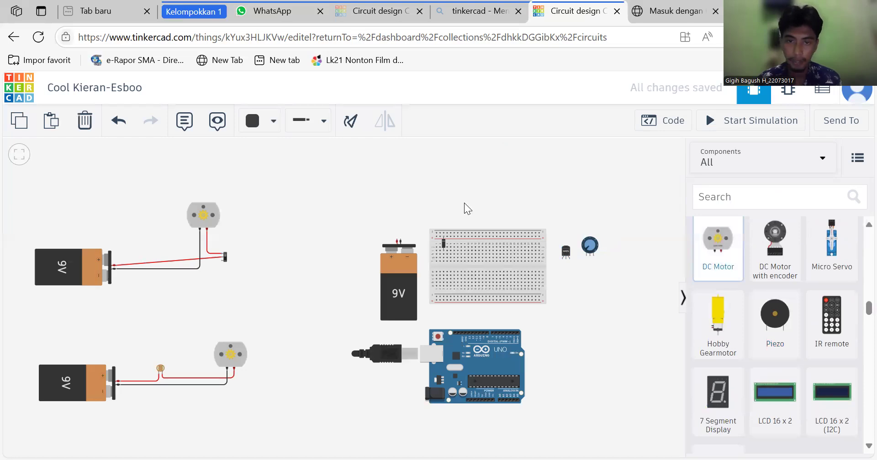
left_click(443, 194)
left_click_drag(444, 192, 454, 191)
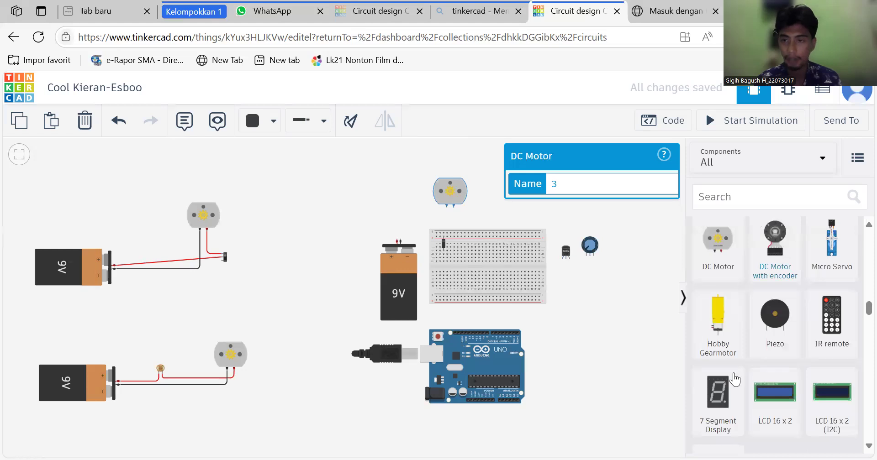
Step: Place two Multimeters from the Instruments section, one above the new DC motor and one to its upper right
scroll(733, 381, "down", 5)
scroll(732, 381, "down", 3)
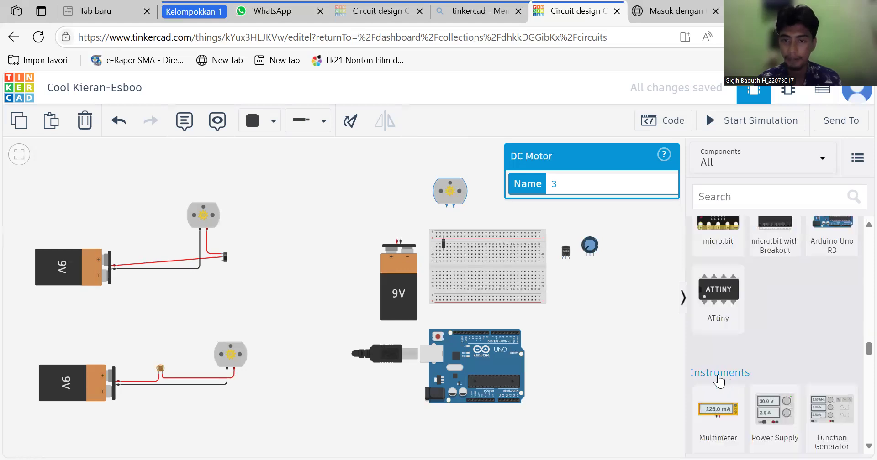
scroll(719, 381, "down", 1)
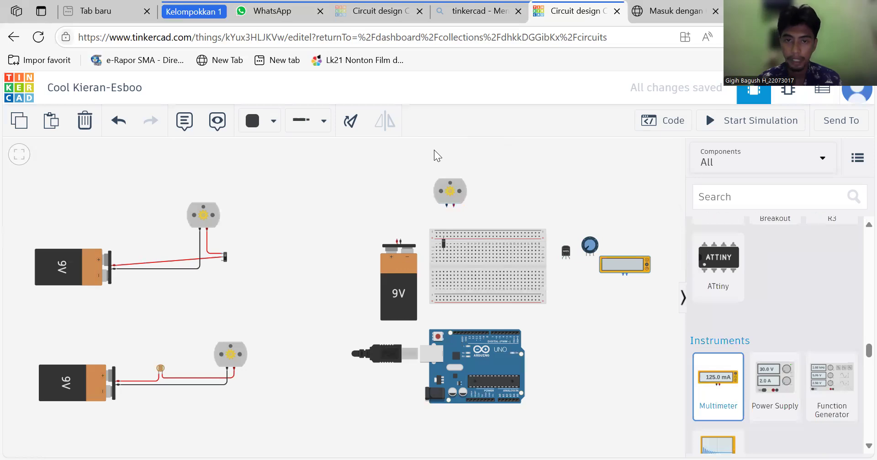
left_click(585, 222)
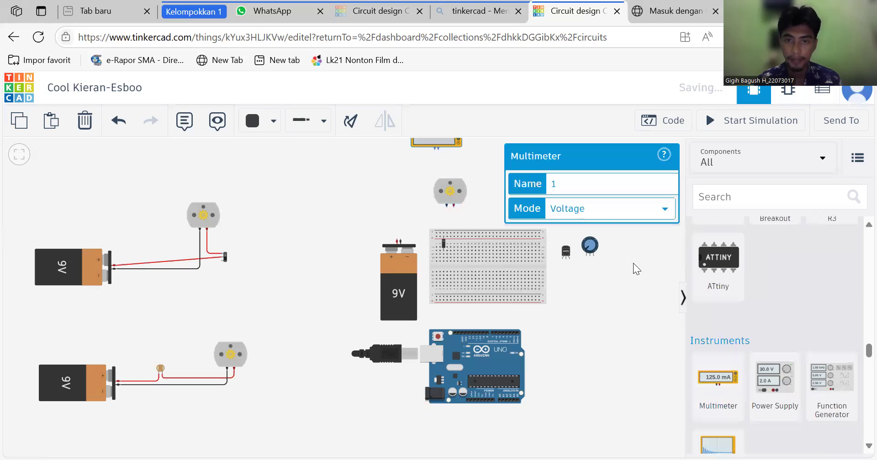
left_click(718, 401)
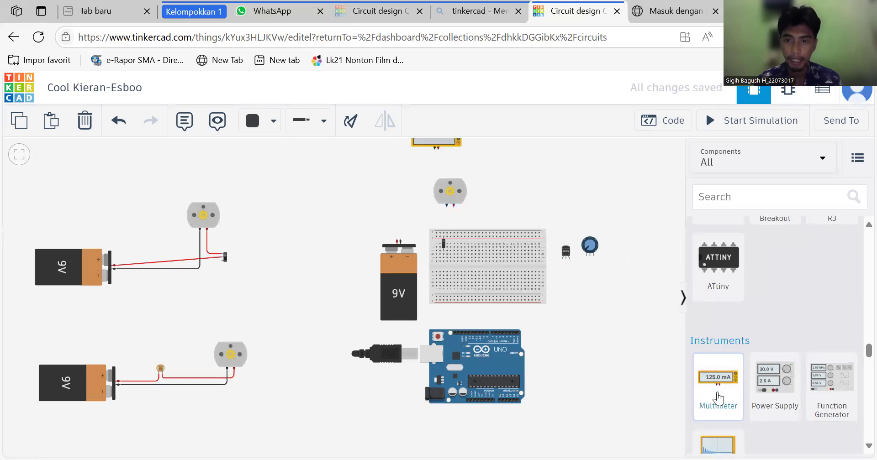
left_click(530, 165)
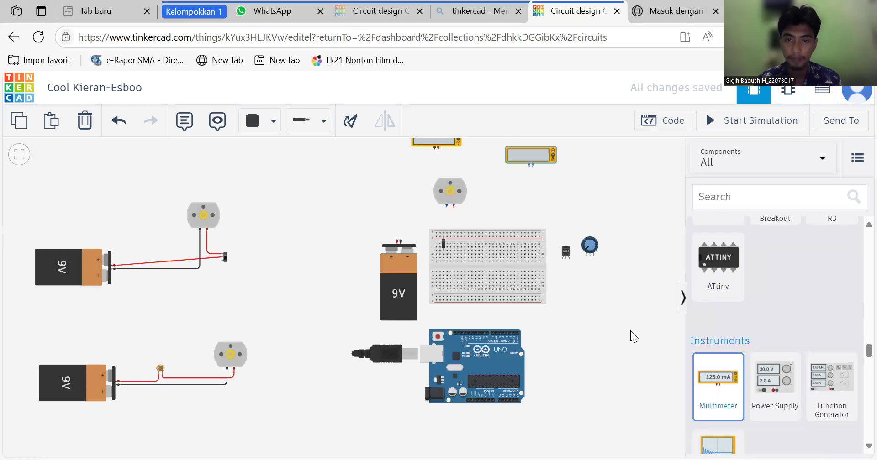
left_click(562, 298)
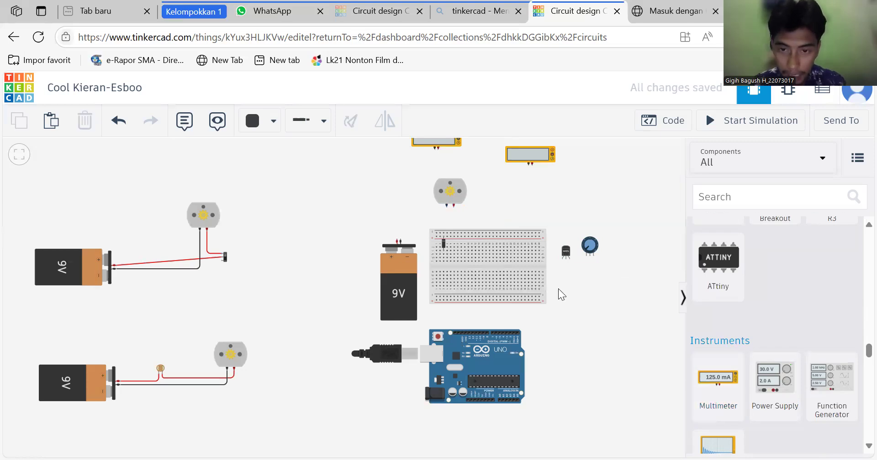
Step: Seat the nMOS transistor on the lower half of the breadboard with its legs in columns 8 to 10
scroll(558, 289, "up", 3)
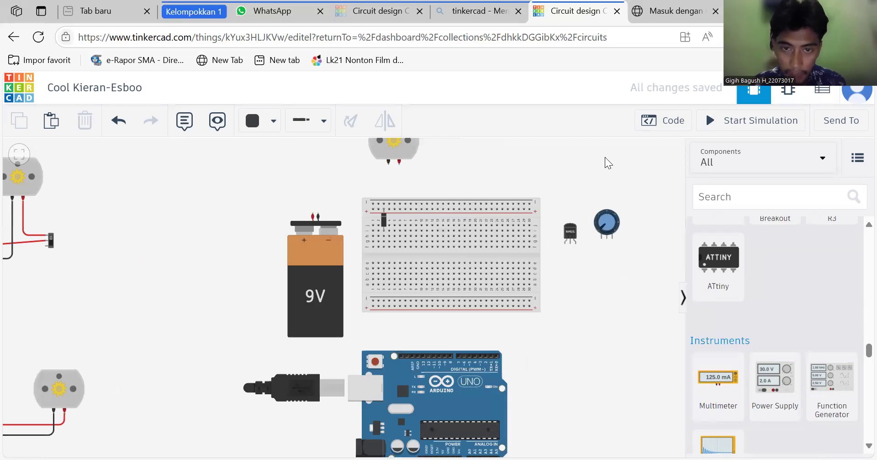
scroll(601, 173, "up", 3)
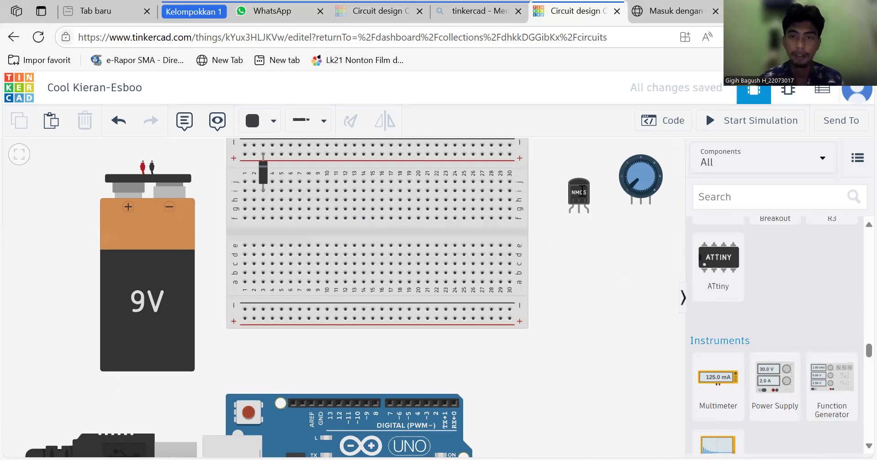
left_click(583, 189)
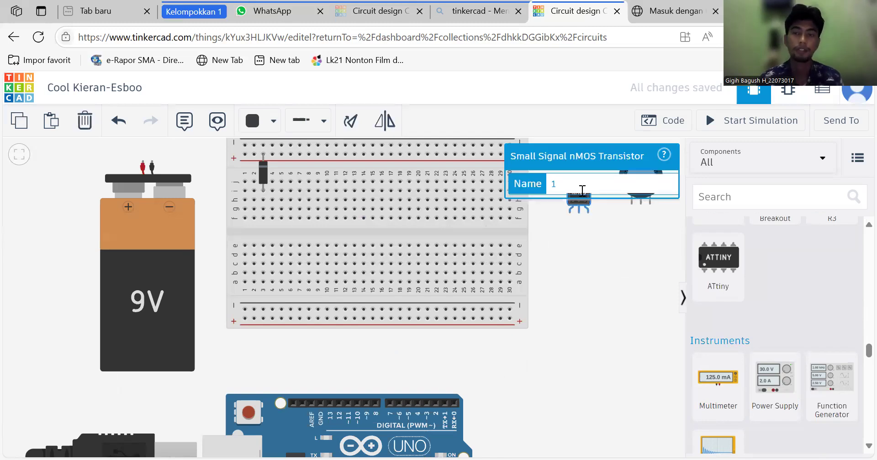
left_click(605, 217)
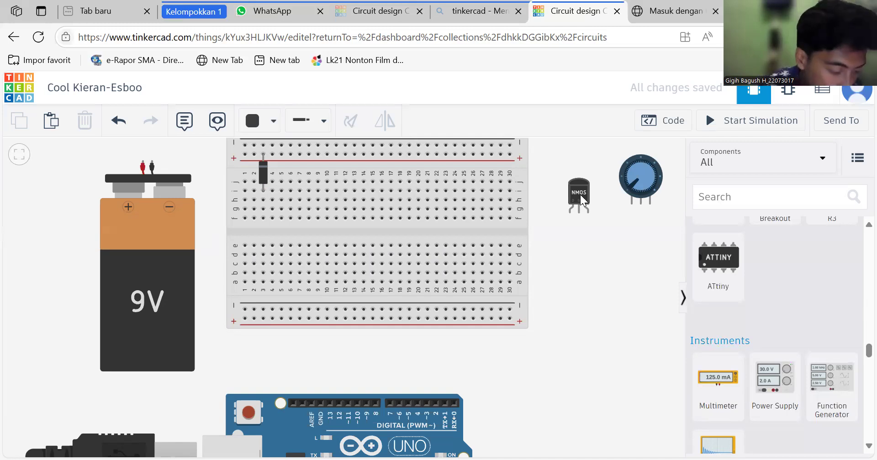
left_click_drag(580, 195, 318, 232)
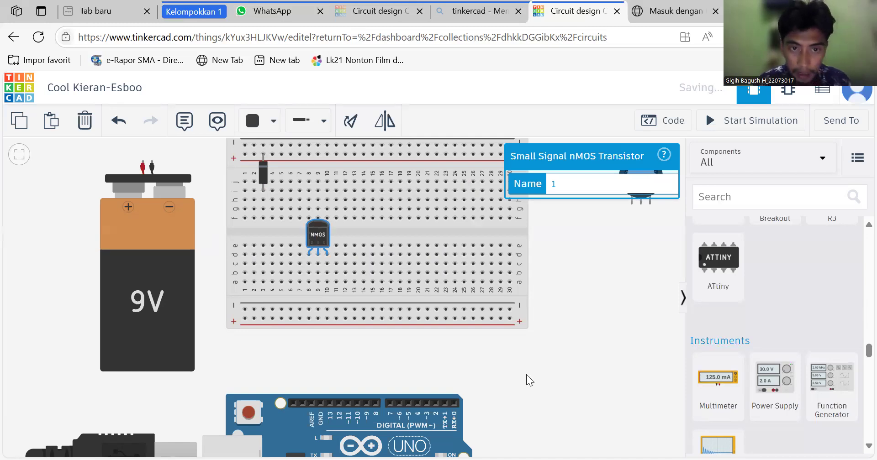
Step: Seat the potentiometer on the breadboard with its legs in row e, columns 16 to 18
left_click(634, 162)
left_click_drag(634, 162, 382, 204)
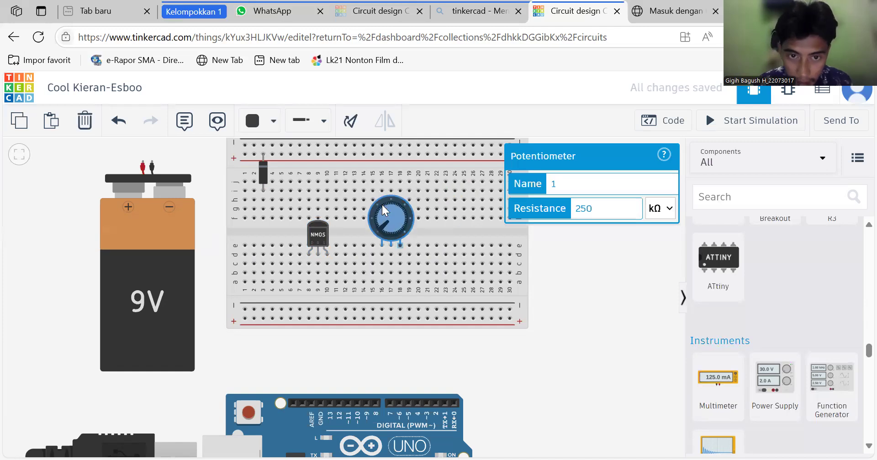
left_click(565, 324)
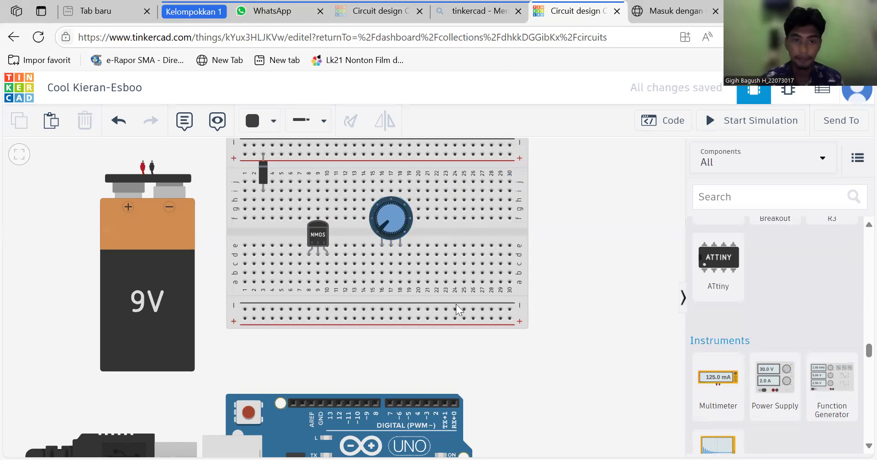
Step: Wire the potentiometer's first terminal from row c, column 16 to the lower negative rail, bending the wire outward
left_click(382, 263)
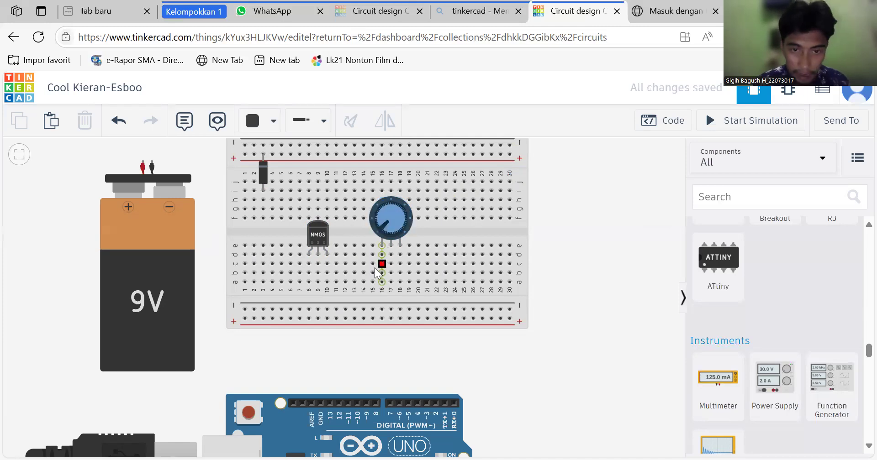
left_click(371, 287)
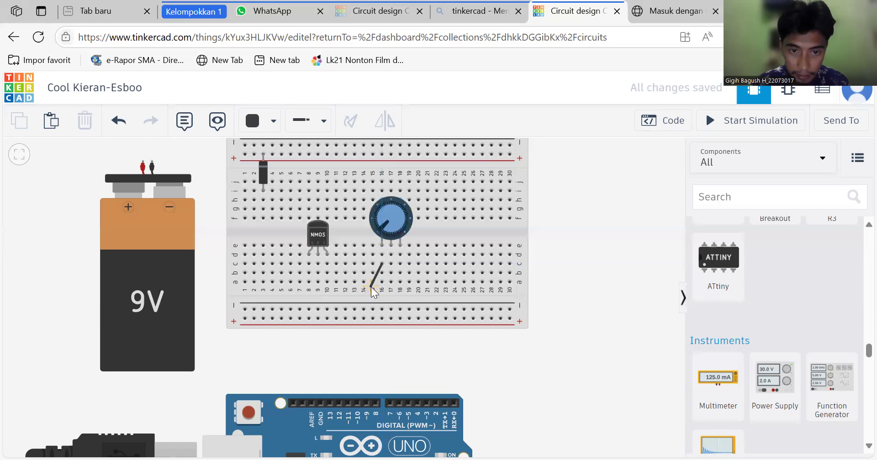
left_click(382, 310)
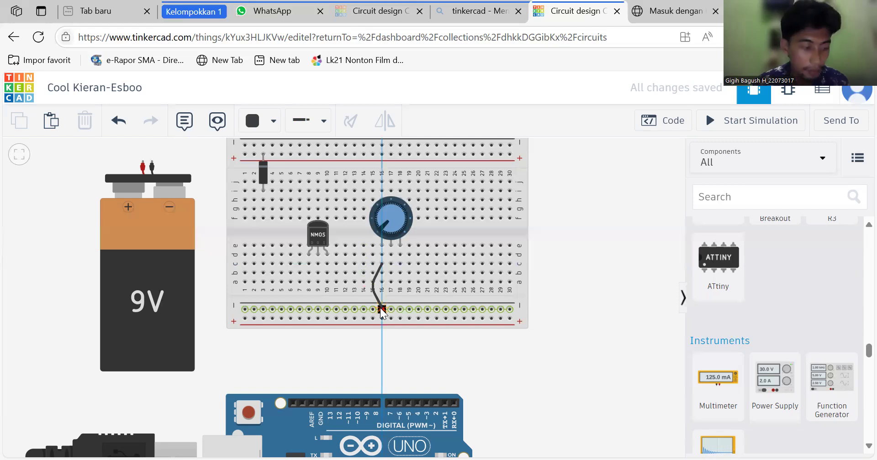
left_click(390, 336)
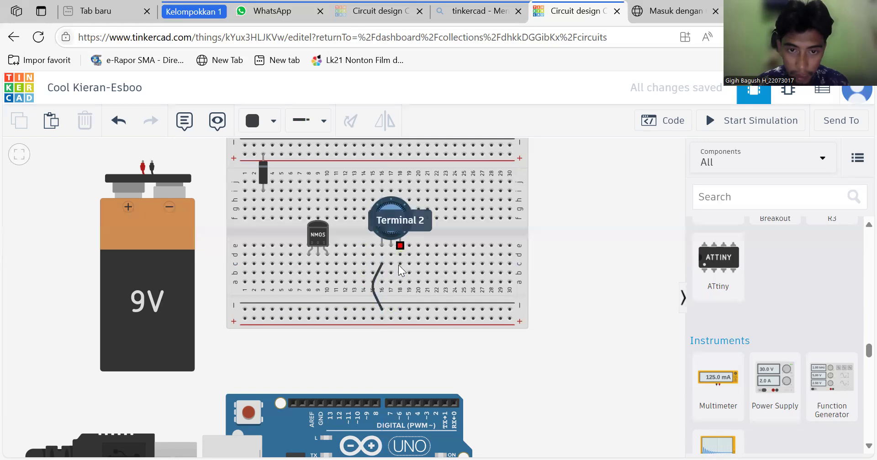
Step: Wire the potentiometer's Terminal 2 from row c, column 18 to the lower positive rail, bending the wire outward
left_click(413, 287)
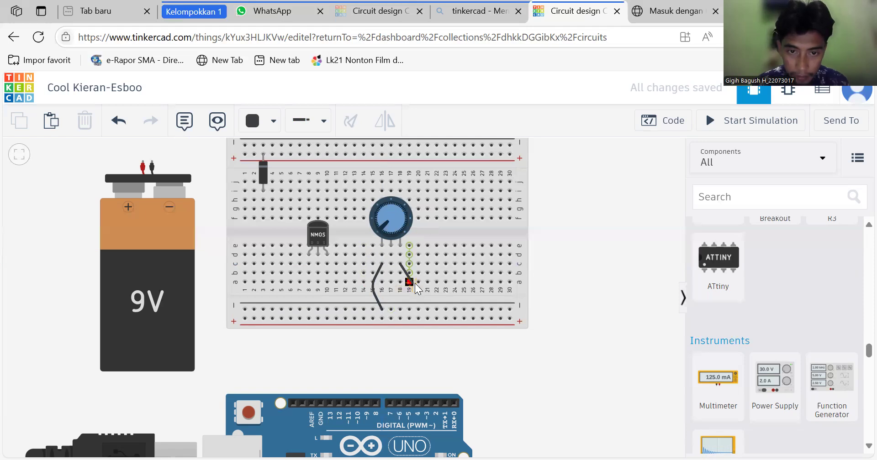
left_click(410, 319)
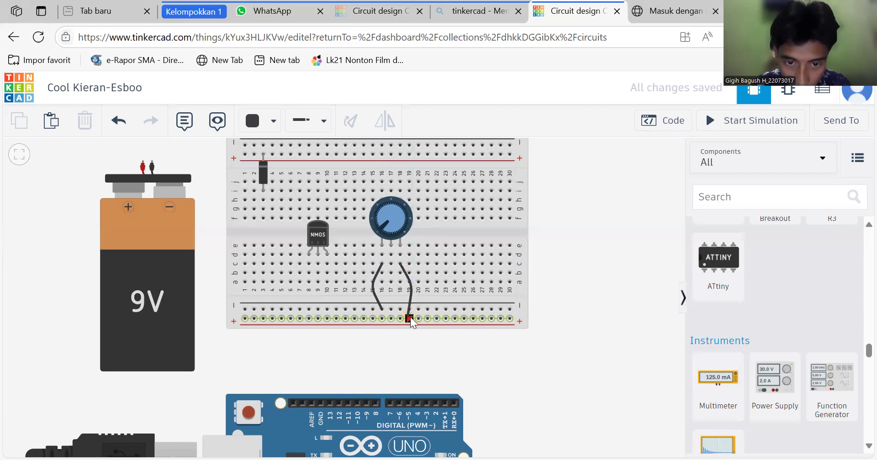
left_click(410, 317)
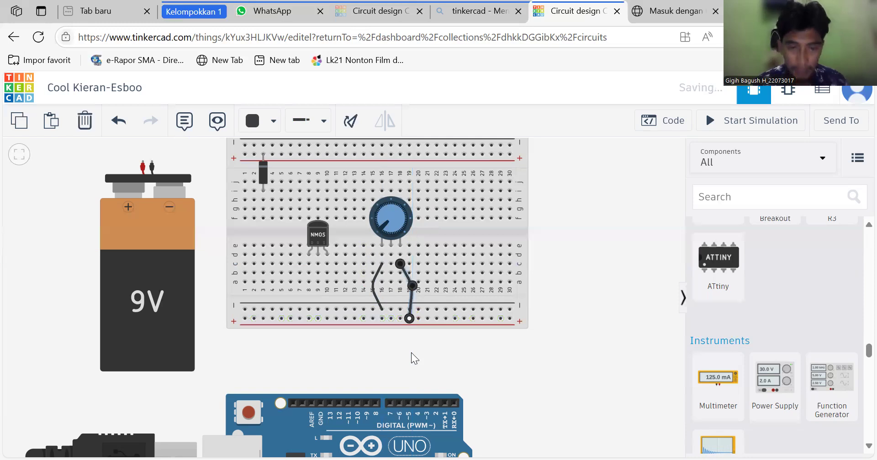
left_click(411, 352)
Step: Colour the potentiometer's positive-rail wire purple and its negative-rail wire pink
left_click(412, 285)
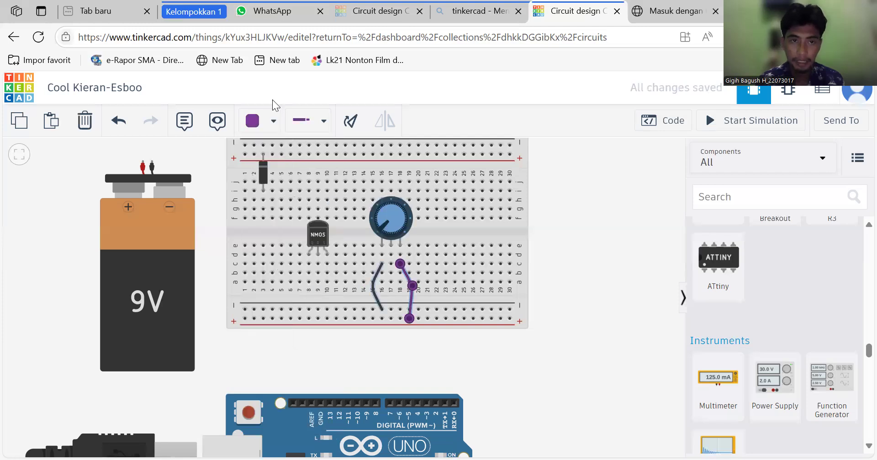
left_click(269, 120)
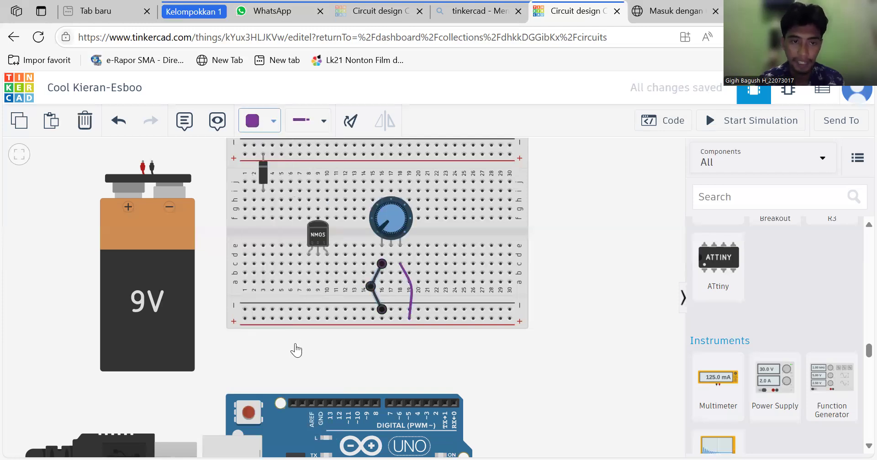
left_click(406, 370)
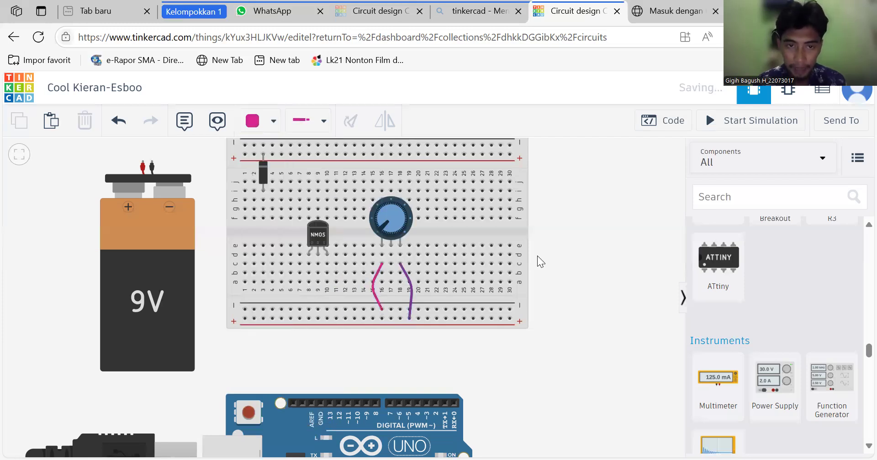
Step: Wire the potentiometer's middle terminal from row c, column 17 to Arduino pin A0, routing the wire around the board's USB-opposite edge
scroll(537, 256, "down", 3)
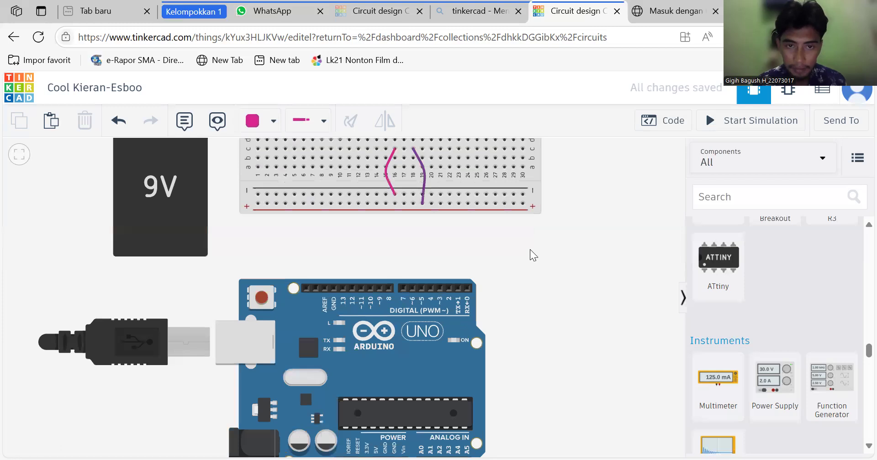
scroll(530, 250, "down", 2)
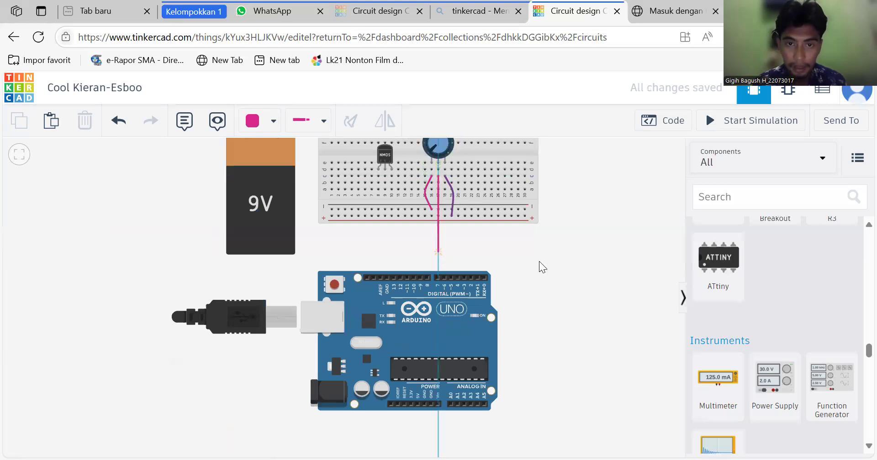
left_click(510, 250)
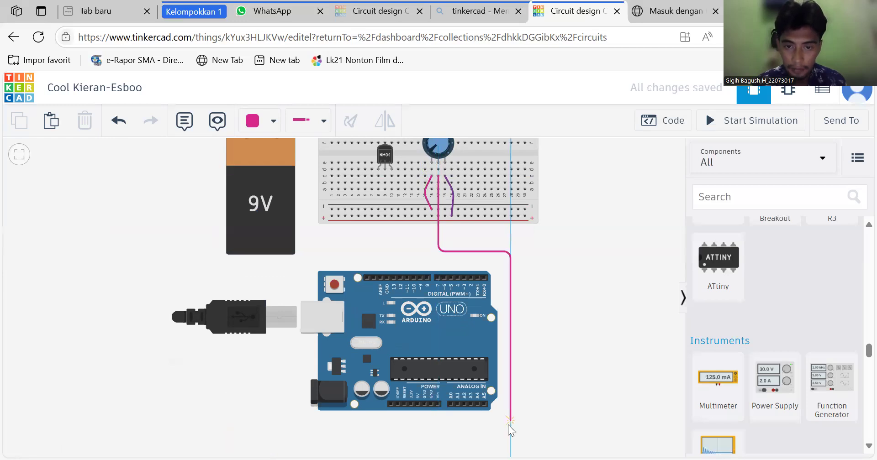
left_click(461, 425)
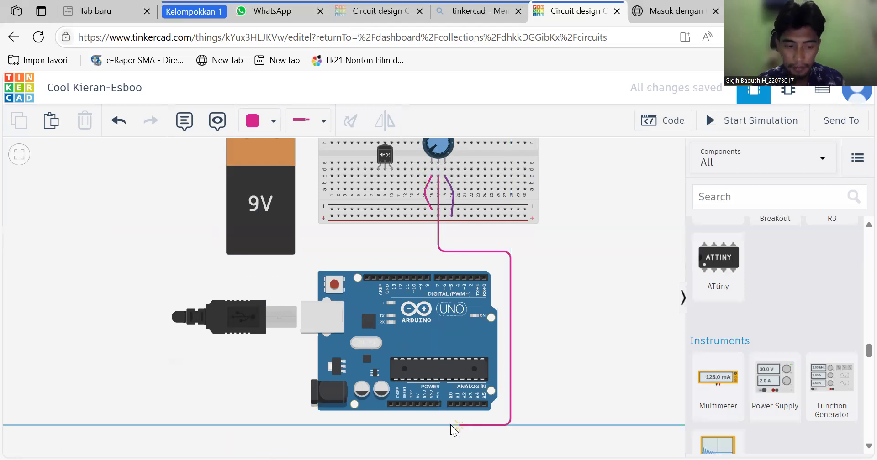
left_click(451, 422)
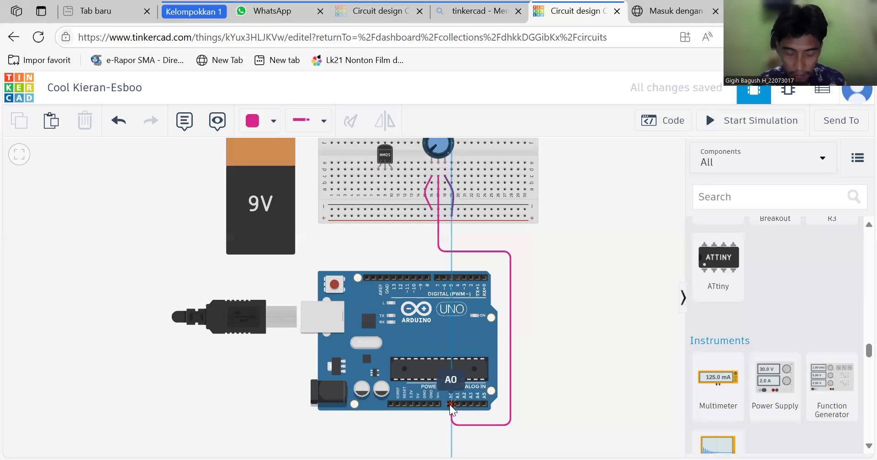
left_click(450, 405)
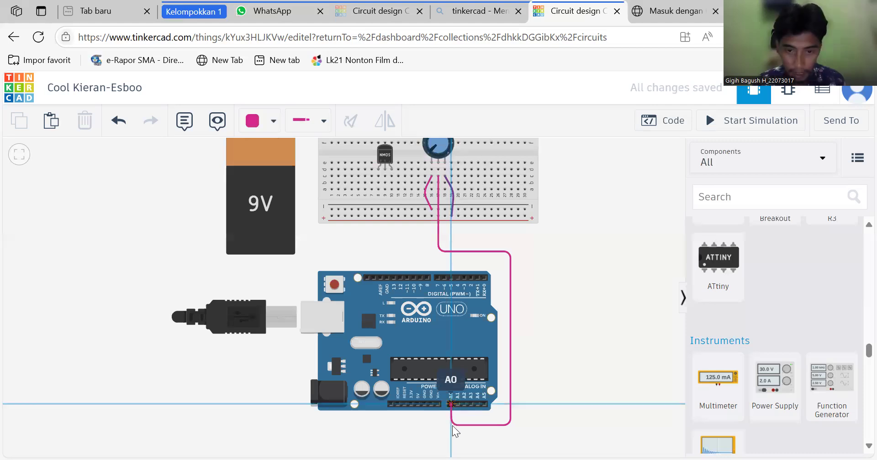
left_click(453, 426)
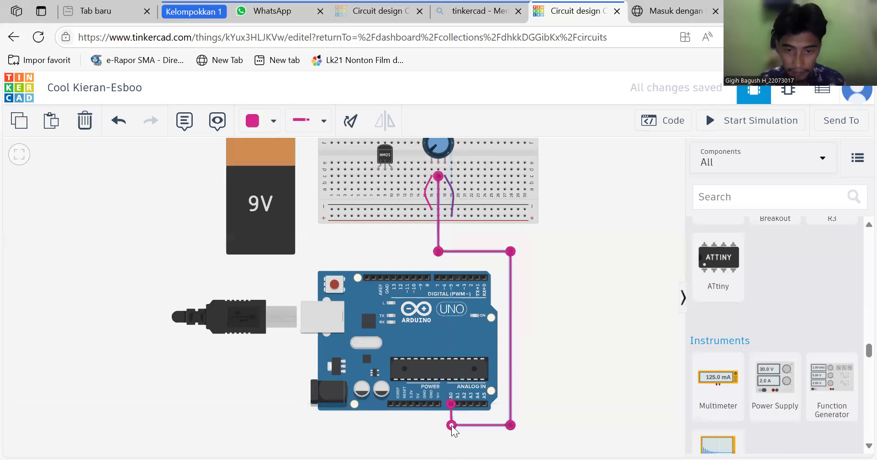
left_click(558, 410)
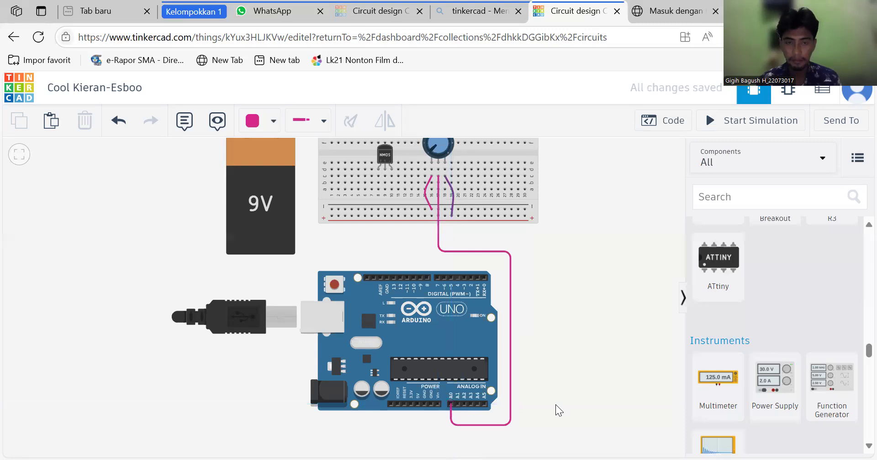
Step: Colour the wire between the potentiometer's middle terminal and A0 yellow
left_click(492, 252)
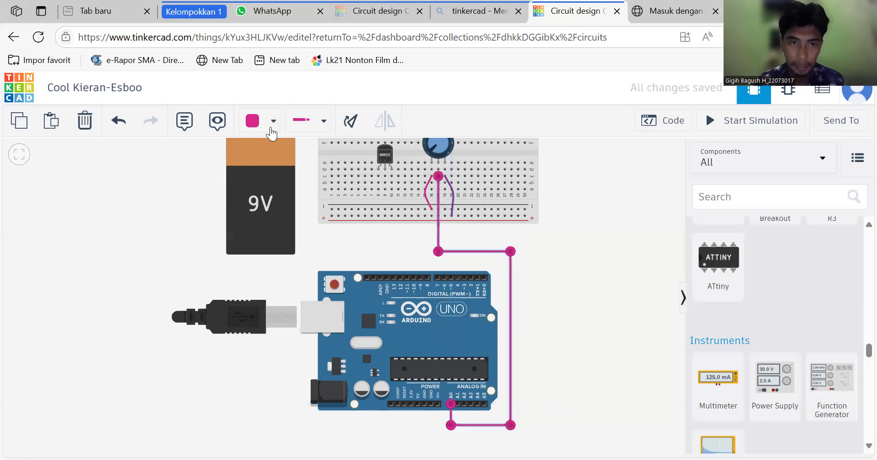
left_click(273, 122)
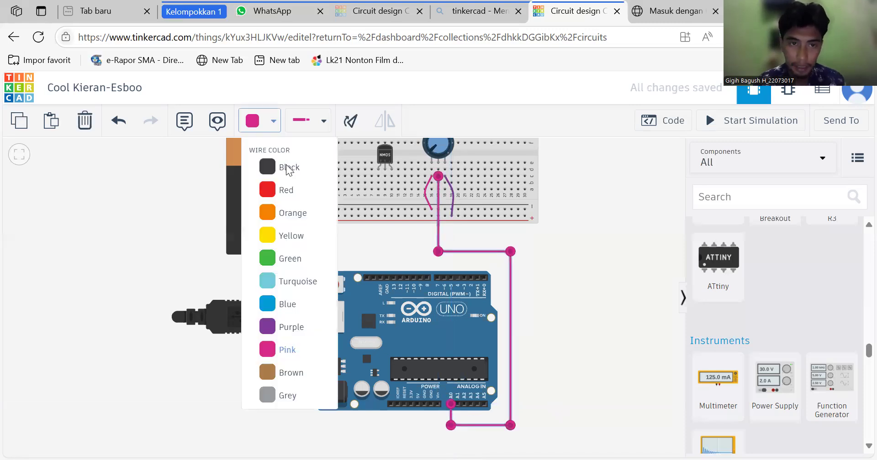
left_click(297, 237)
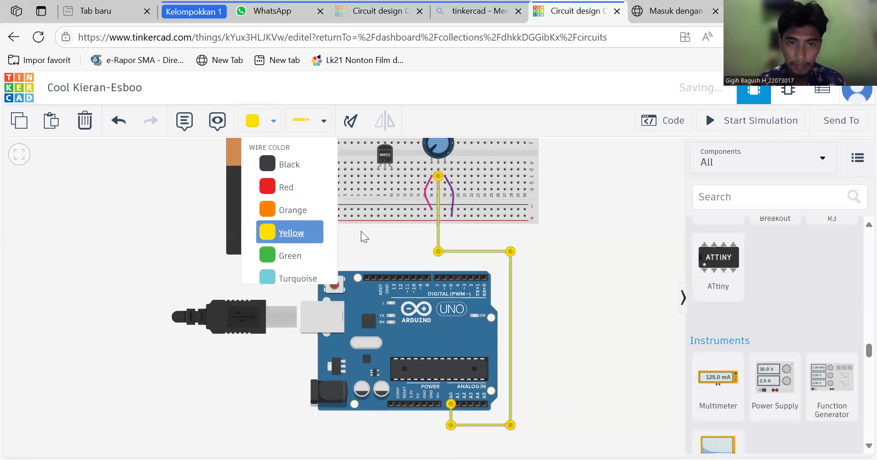
left_click(553, 277)
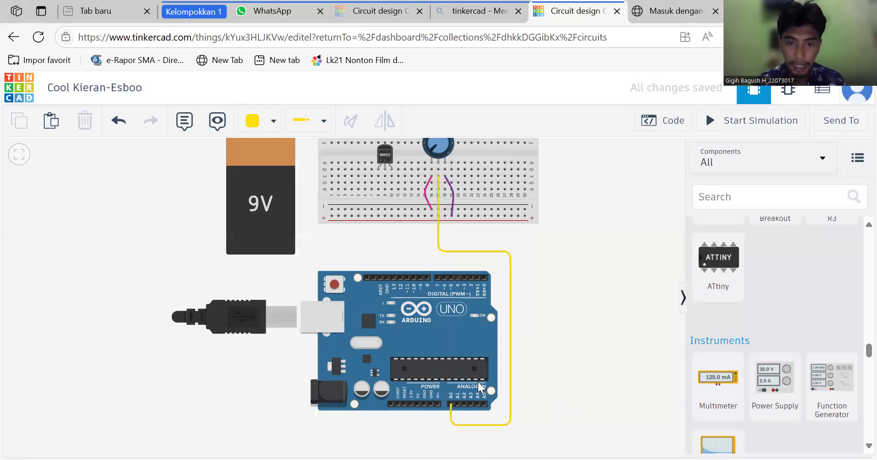
Step: Wire the lower positive rail at column 30 to the Arduino's 5V pin with straight, squared bends, and colour the wire red
left_click(526, 216)
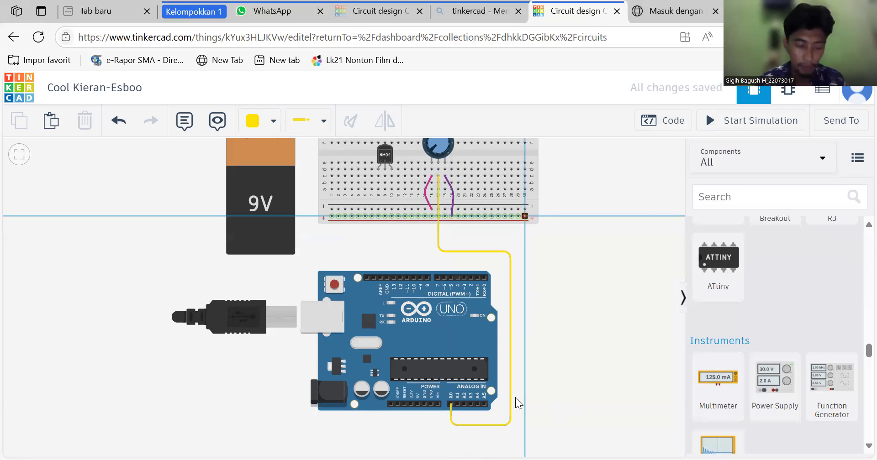
left_click(525, 444)
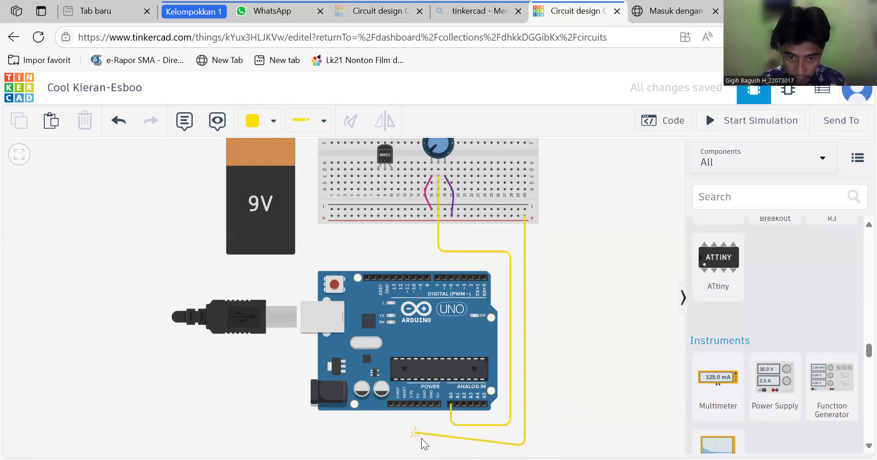
left_click(421, 444)
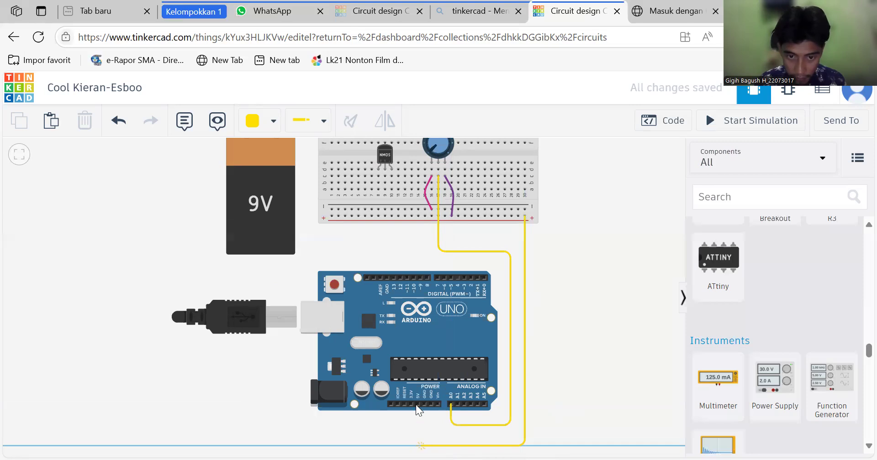
left_click(417, 405)
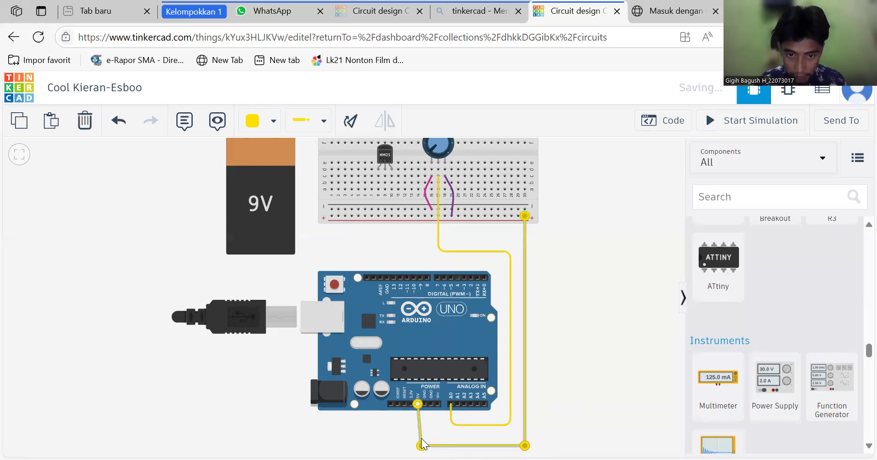
left_click_drag(418, 441, 417, 444)
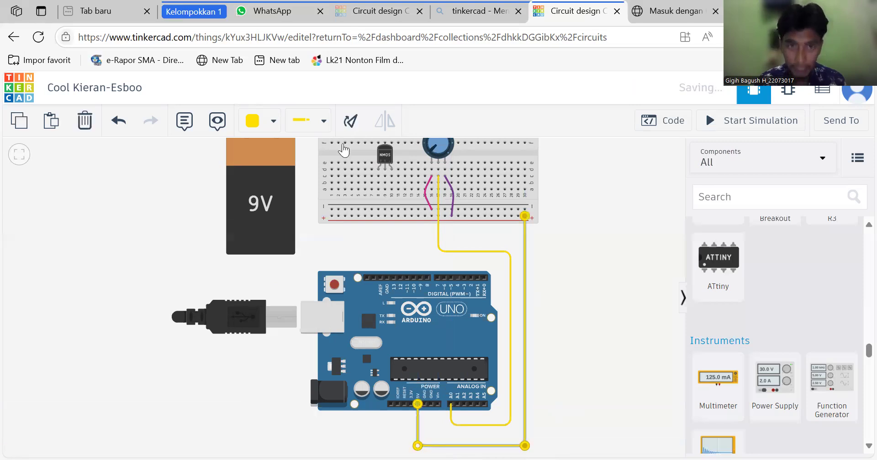
left_click(273, 124)
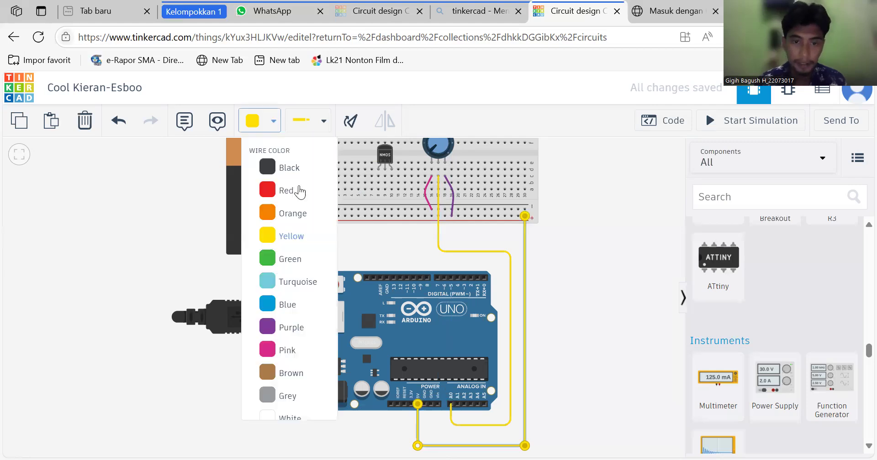
left_click(286, 191)
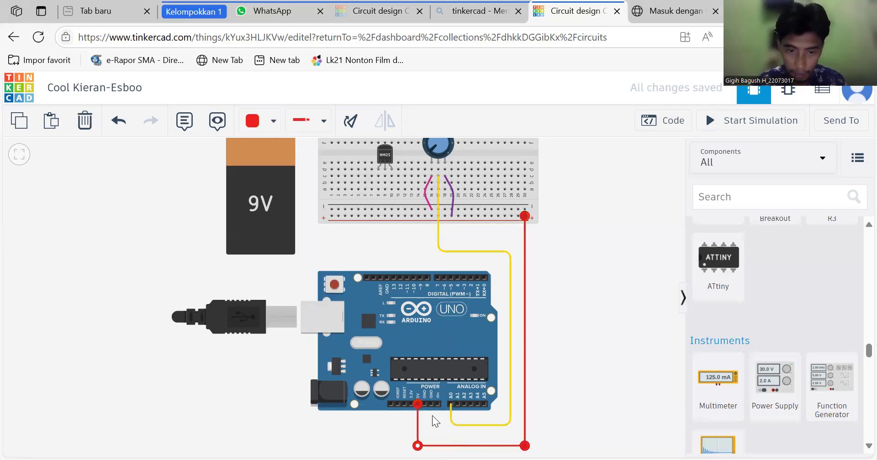
left_click(432, 416)
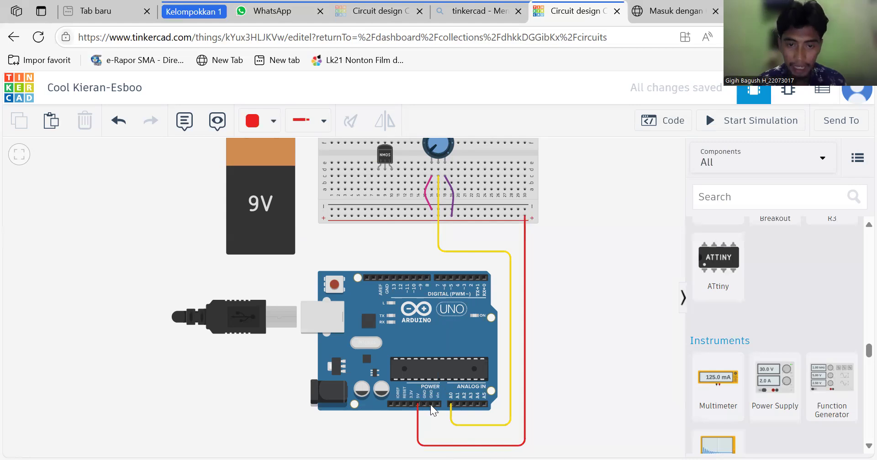
Step: Wire the Arduino's power GND pin next to Vin to the lower negative rail at column 29 with squared bends, and colour it black
left_click(430, 405)
left_click(430, 434)
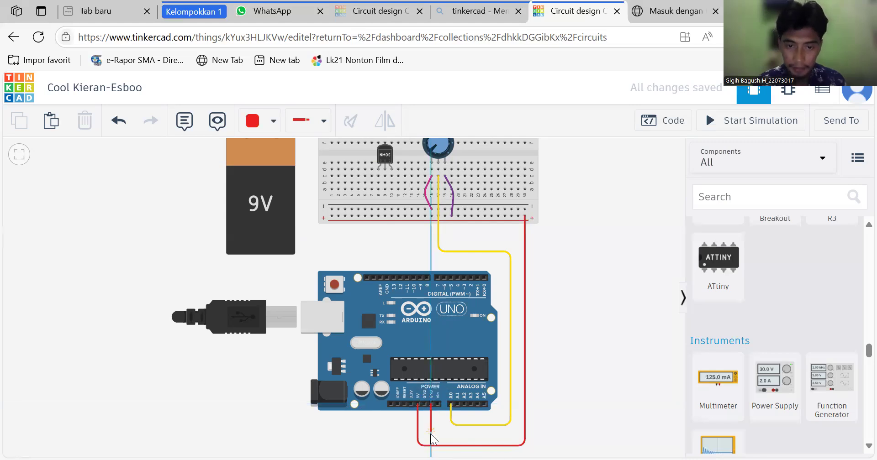
left_click(511, 431)
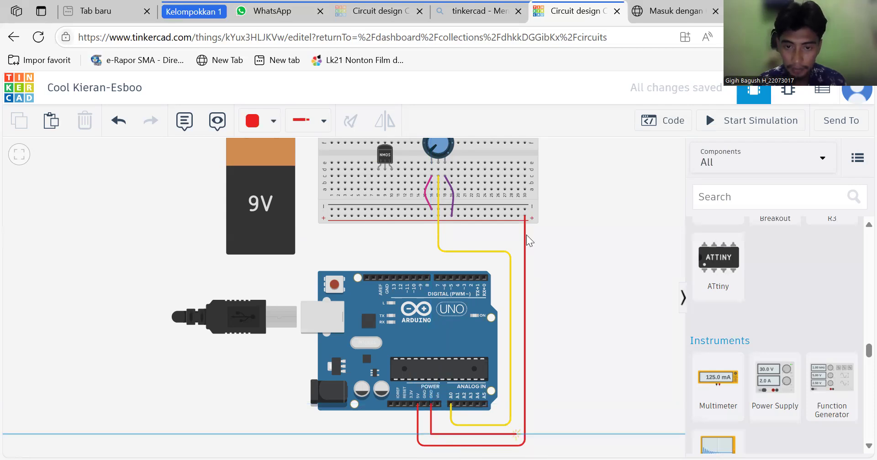
left_click(518, 210)
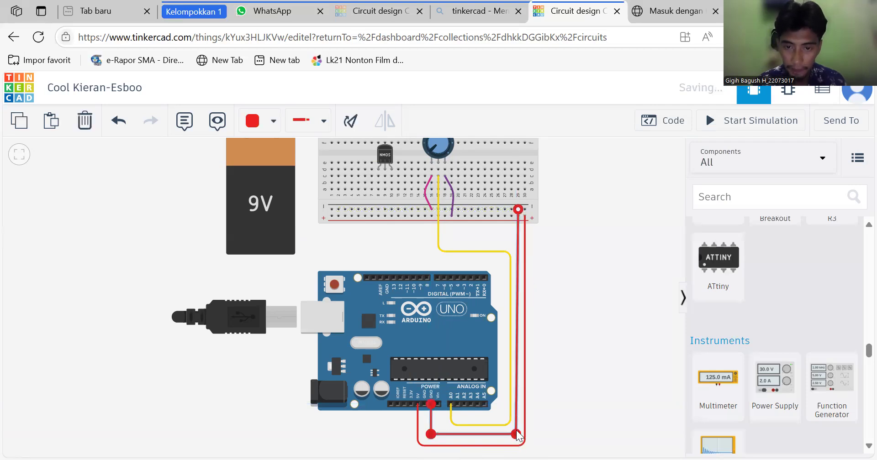
left_click_drag(517, 431, 521, 431)
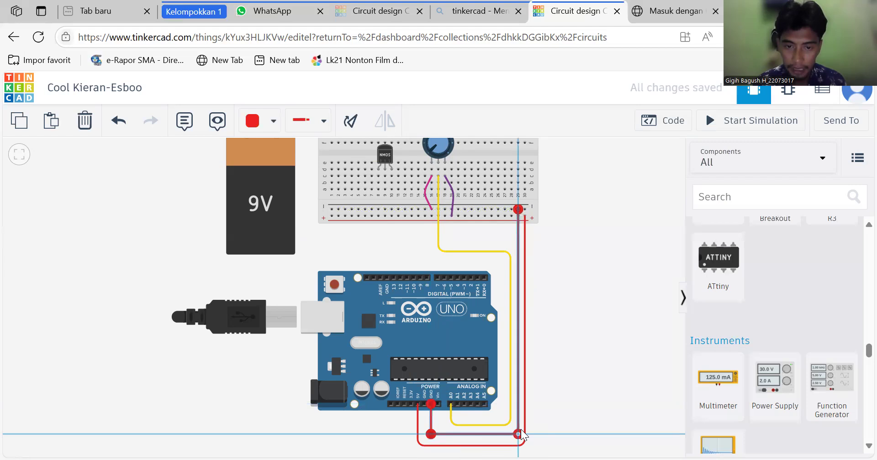
left_click(274, 122)
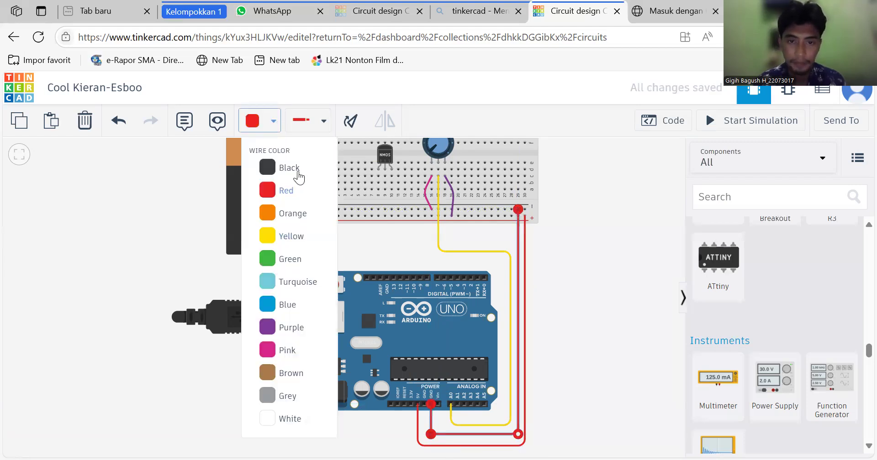
left_click(298, 176)
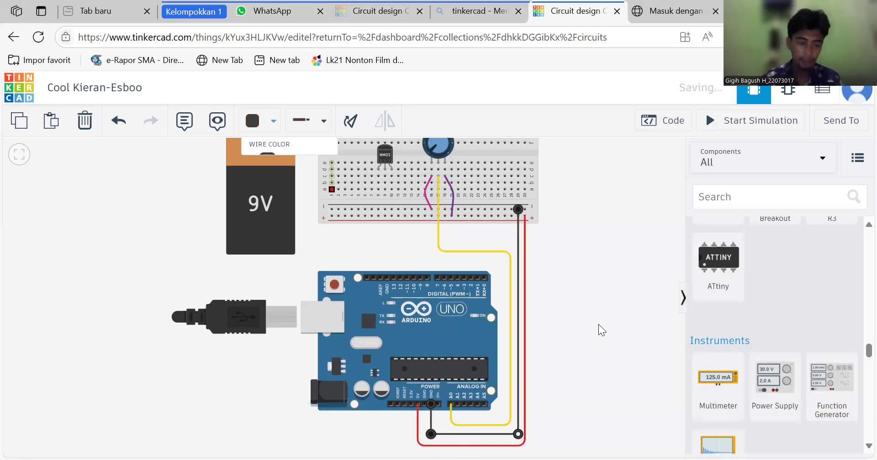
left_click(598, 324)
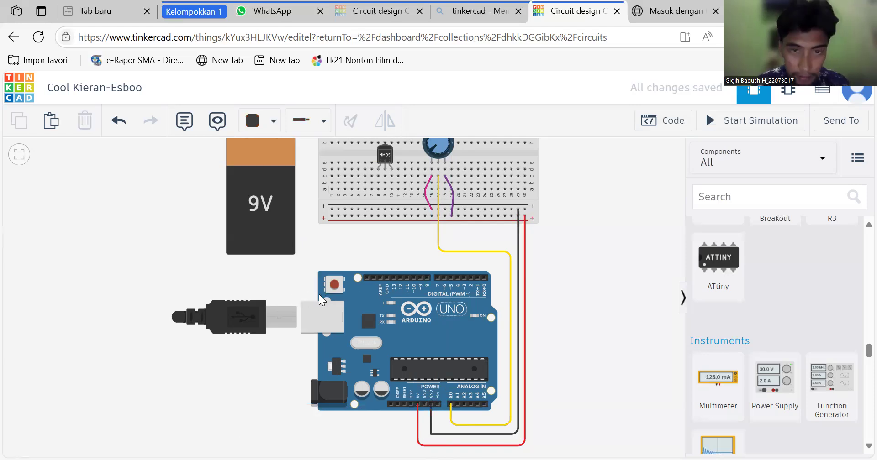
Step: Try wiring the nMOS transistor's source from row b, column 10 to the lower negative rail, and undo the wire
left_click(392, 182)
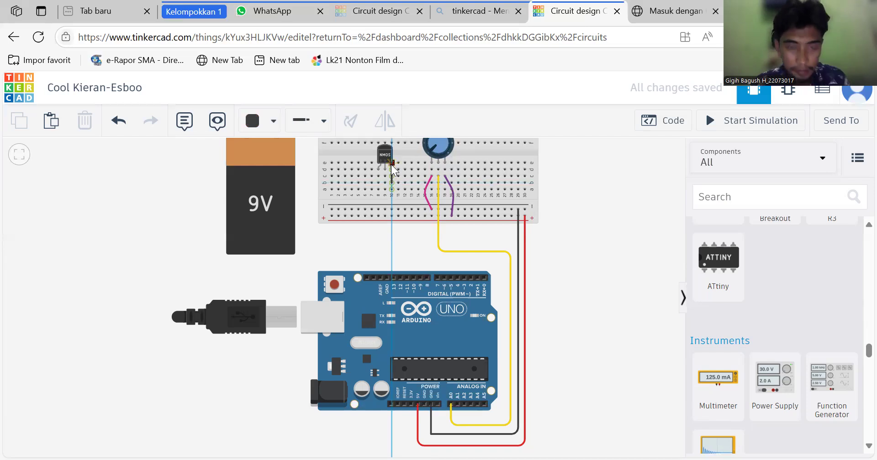
left_click(392, 167)
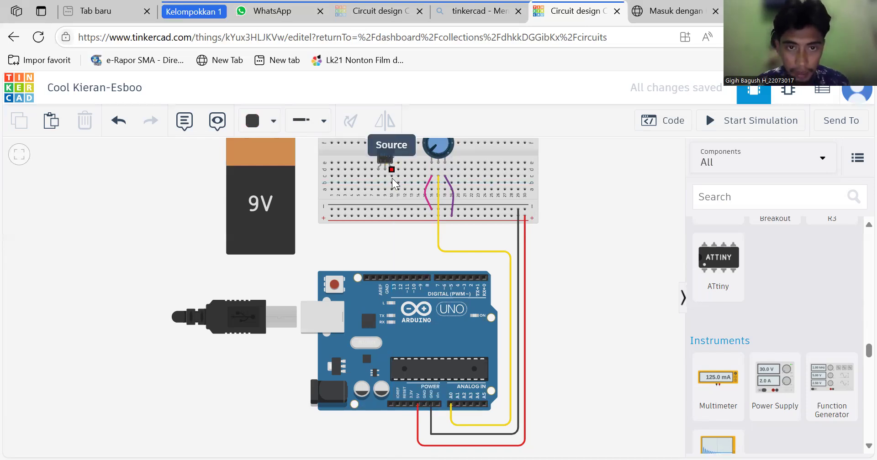
left_click(392, 183)
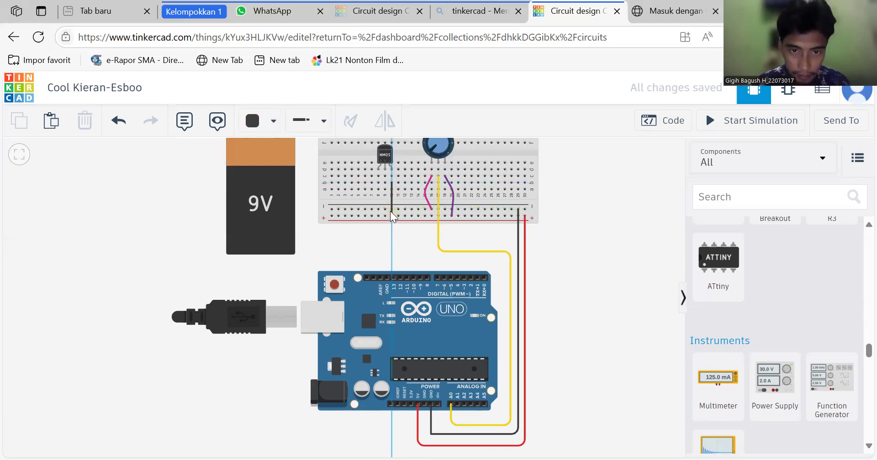
left_click(391, 209)
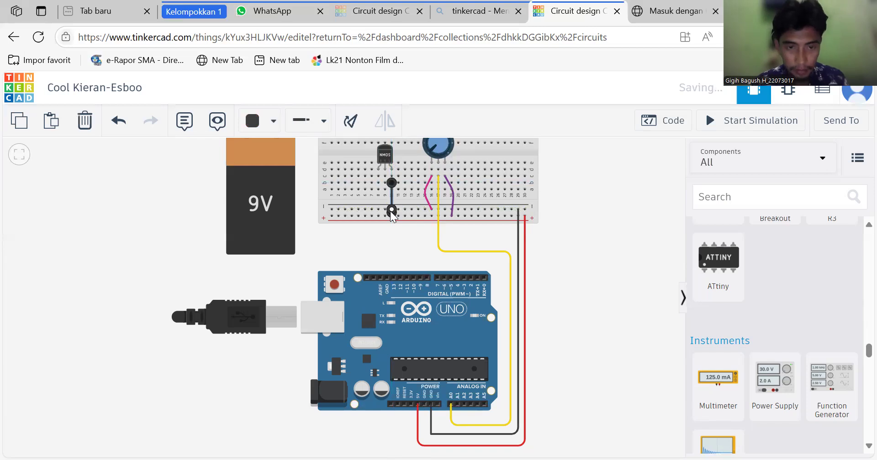
key("ctrl+z")
left_click(391, 210)
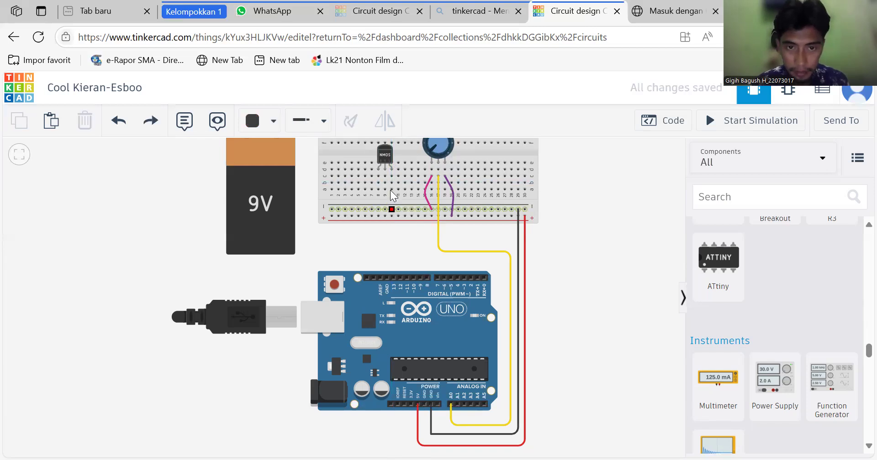
left_click(391, 183)
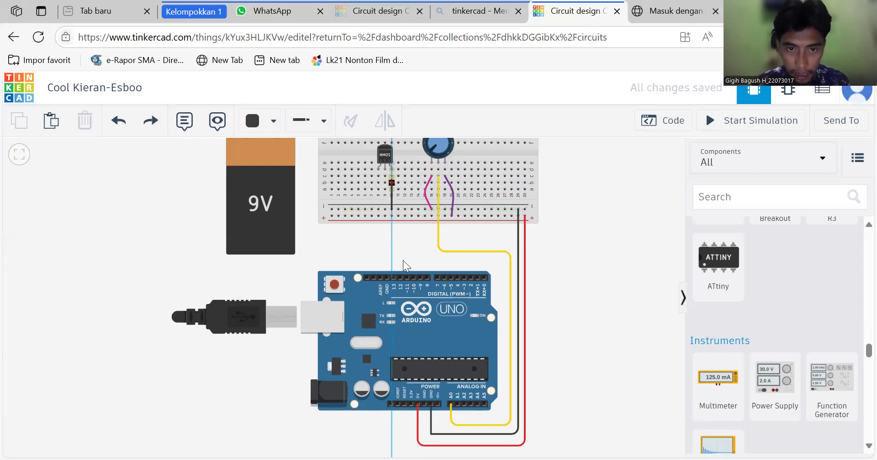
key("Escape")
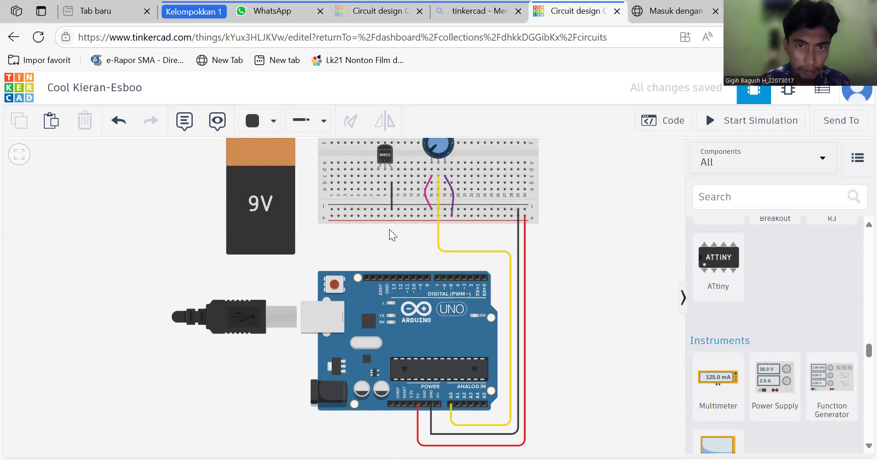
key("ctrl+z")
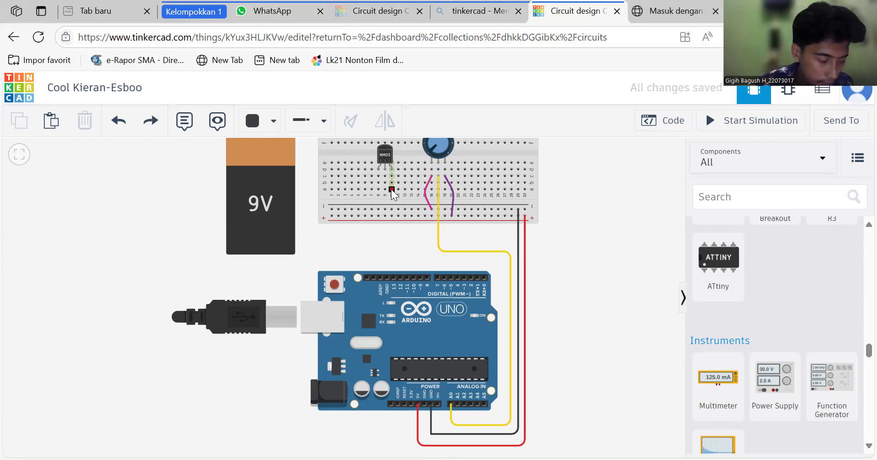
Step: Wire the nMOS transistor's source from row a, column 10 straight down to the lower negative rail
left_click(391, 189)
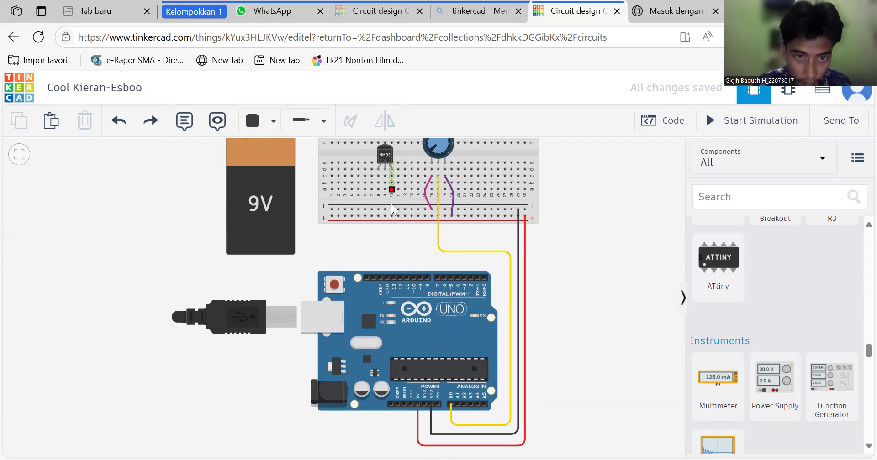
left_click(391, 209)
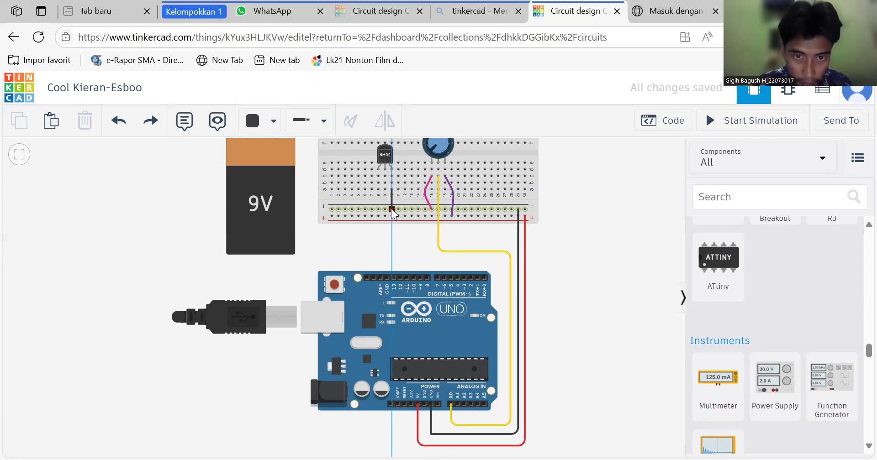
left_click(390, 247)
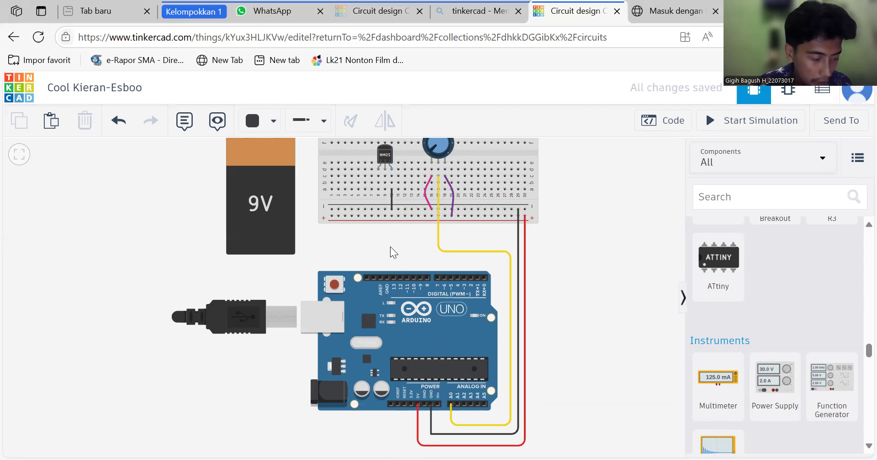
Step: Wire the nMOS transistor's gate from row a, column 9 to Arduino pin 9 with squared bends, and colour the wire green
left_click(383, 188)
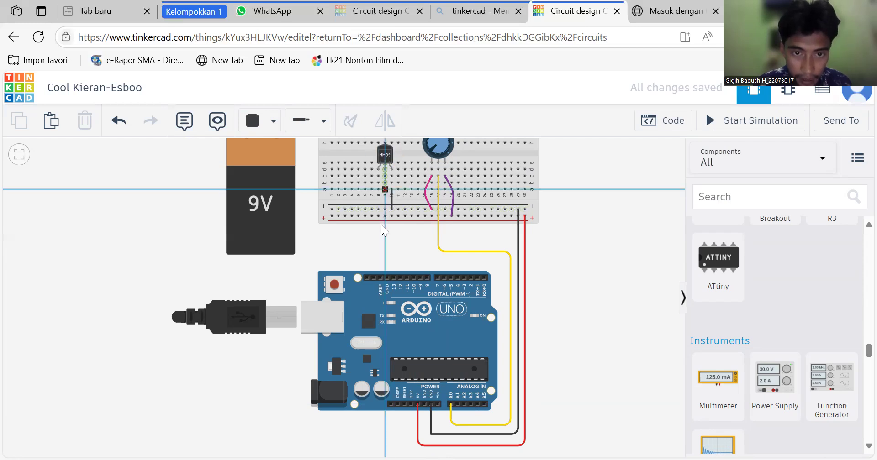
left_click(381, 224)
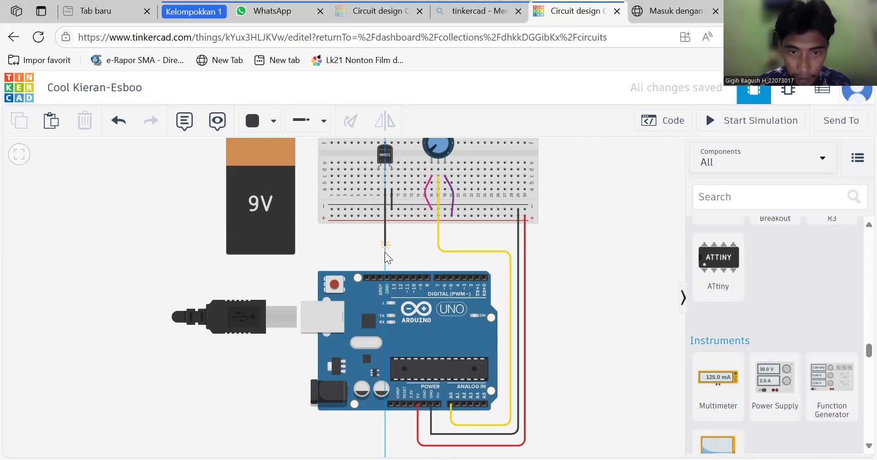
left_click(414, 253)
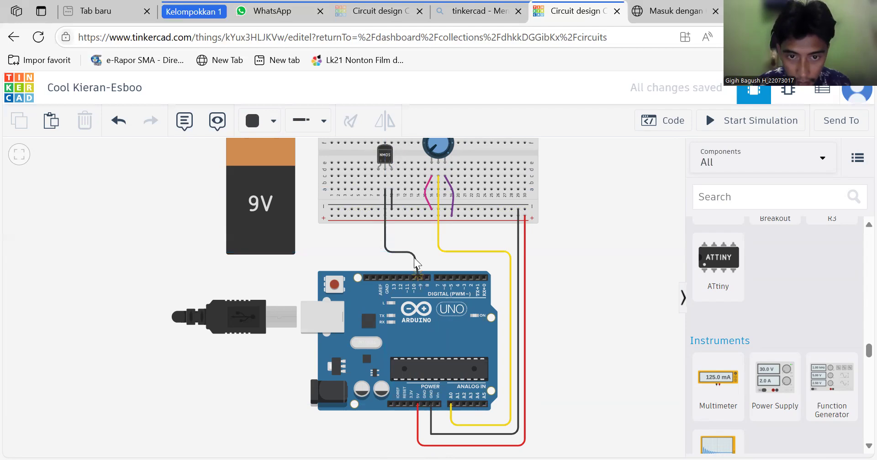
left_click(414, 260)
left_click_drag(420, 254, 420, 252)
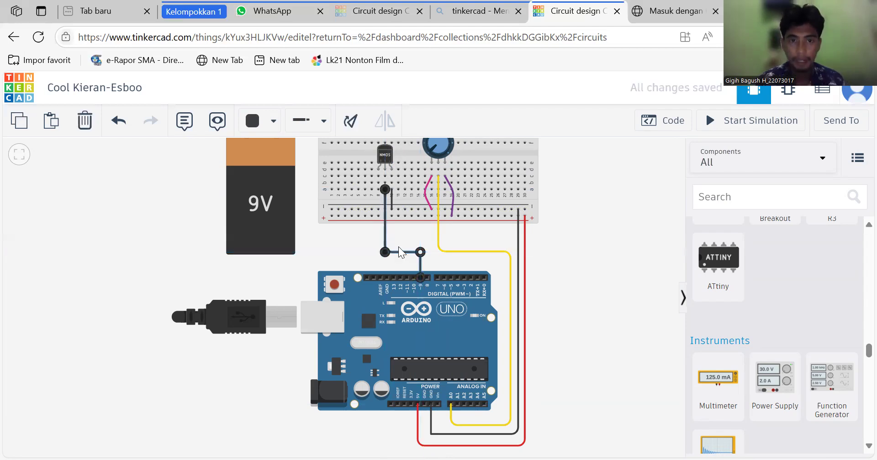
left_click(398, 247)
left_click(385, 234)
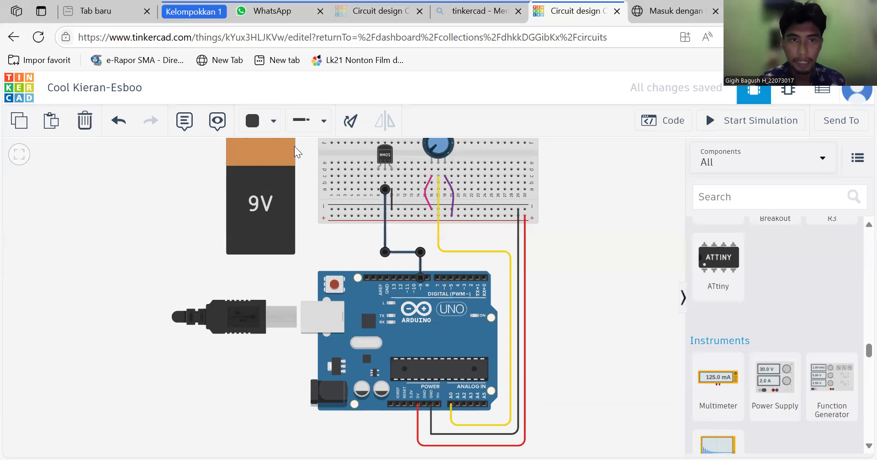
left_click(261, 130)
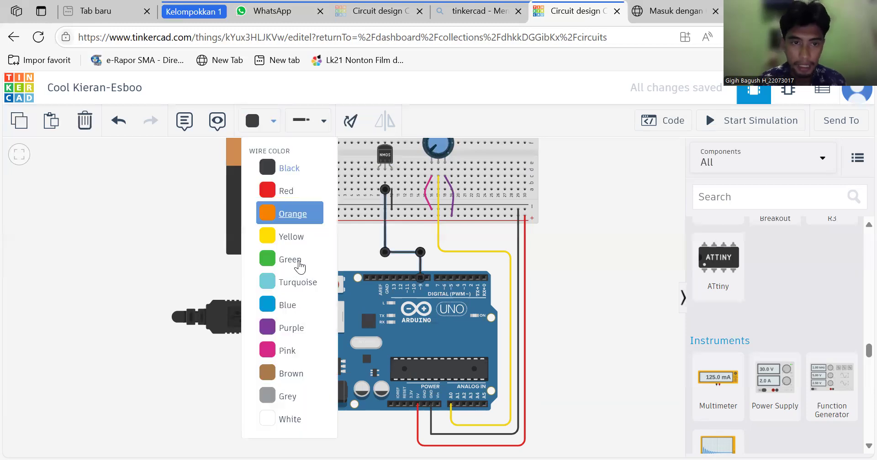
left_click(355, 252)
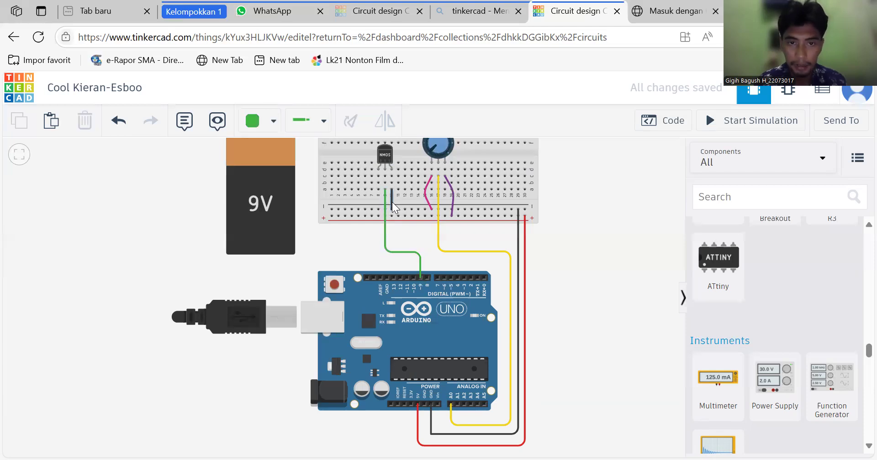
Step: Colour the short wire between the transistor's source and the lower negative rail blue
left_click(392, 202)
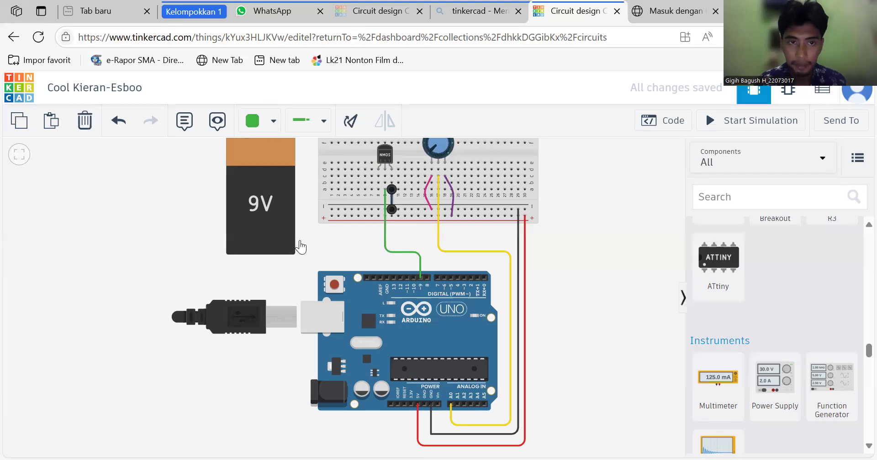
left_click(273, 121)
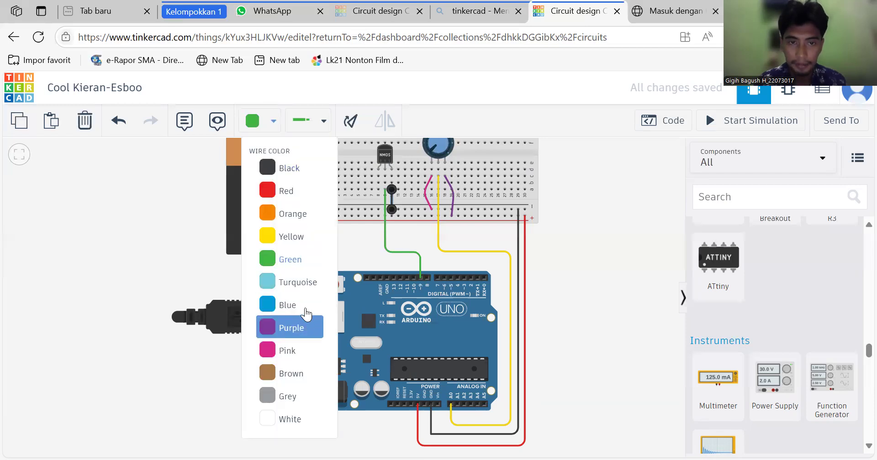
left_click(287, 305)
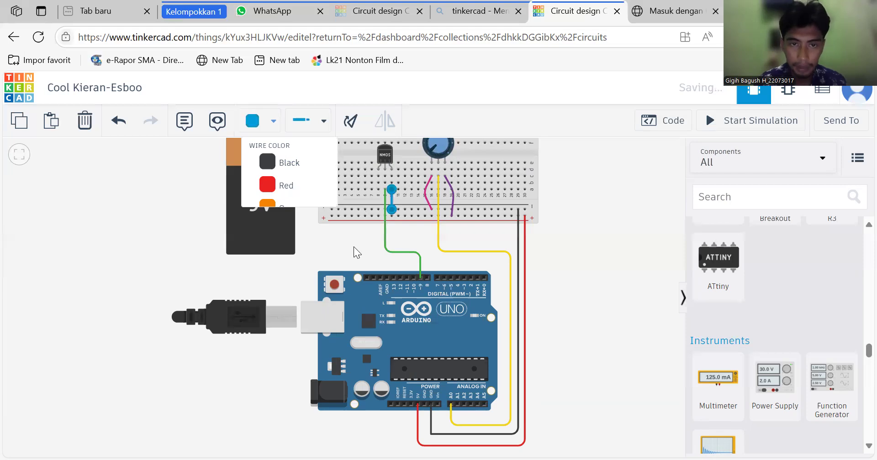
left_click(354, 246)
Step: Wire the diode's lower lead from row g, column 3 to the transistor's drain at row c, column 8 with a squared bend
scroll(355, 300, "up", 3)
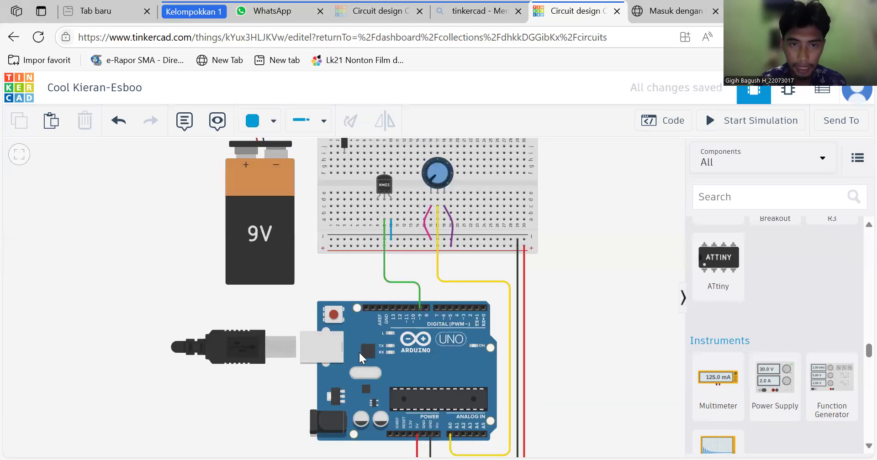
scroll(385, 285, "up", 1)
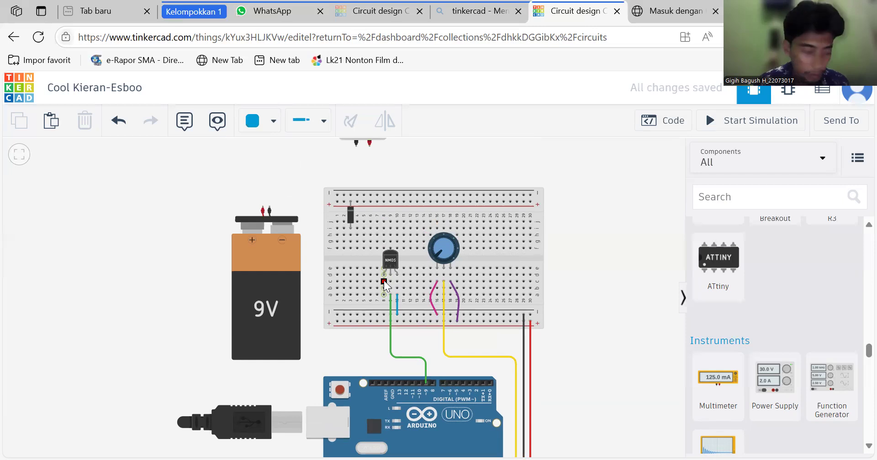
left_click(384, 282)
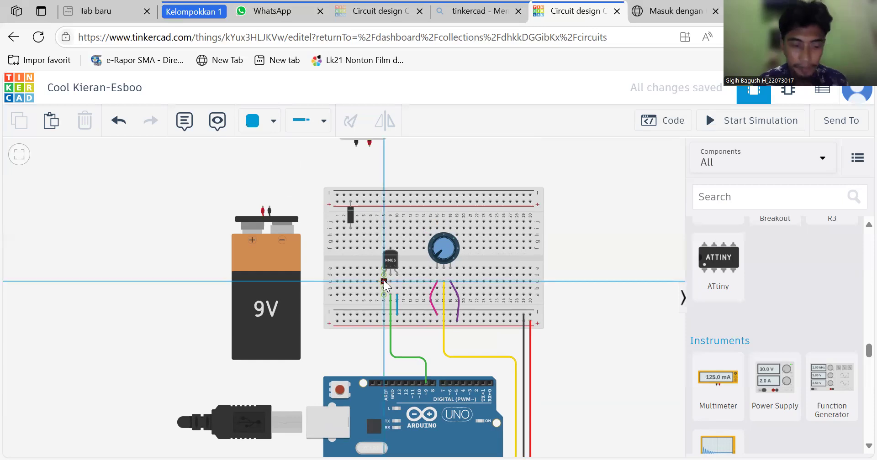
key("Escape")
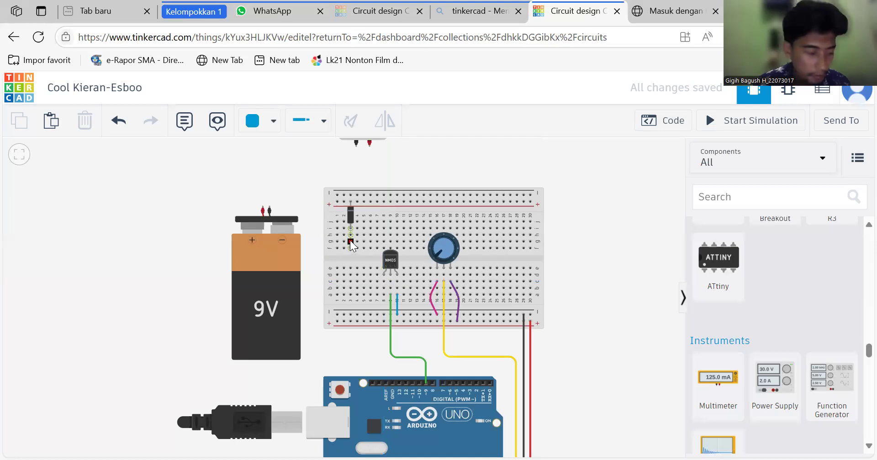
left_click(350, 240)
left_click(351, 278)
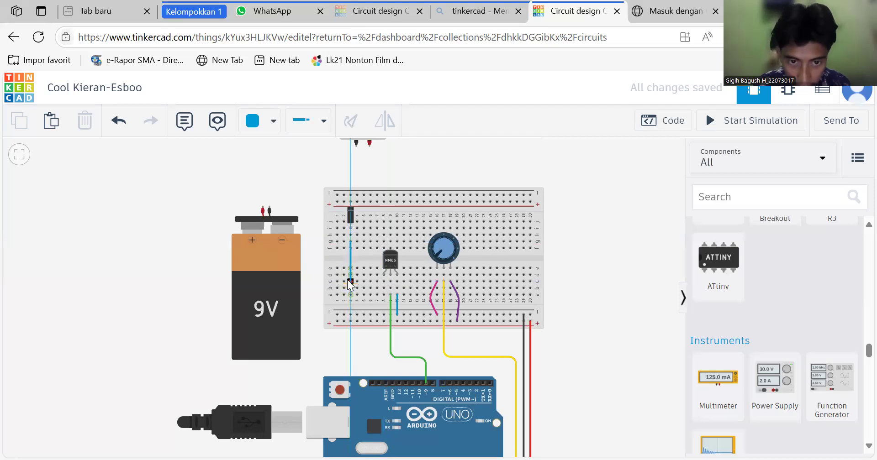
left_click_drag(348, 278, 383, 282)
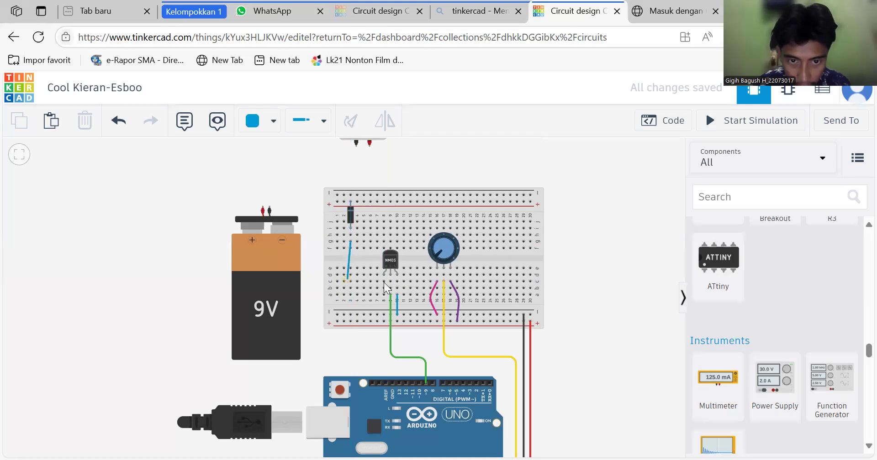
left_click(362, 281)
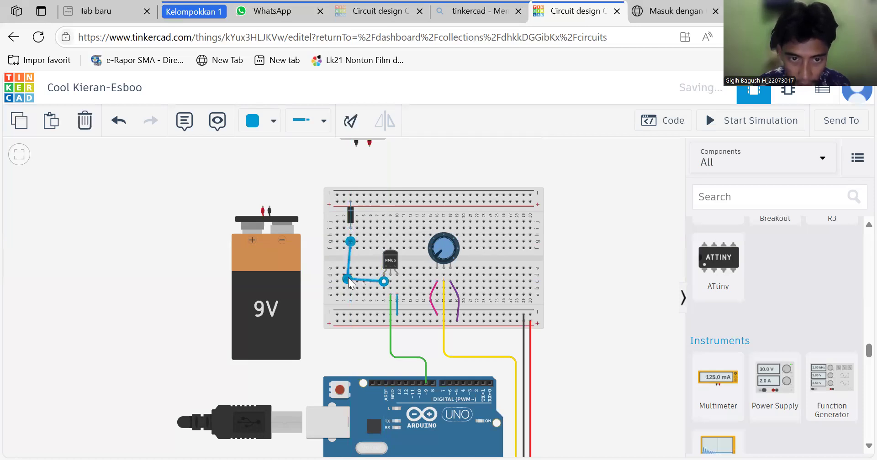
left_click_drag(350, 279, 353, 282)
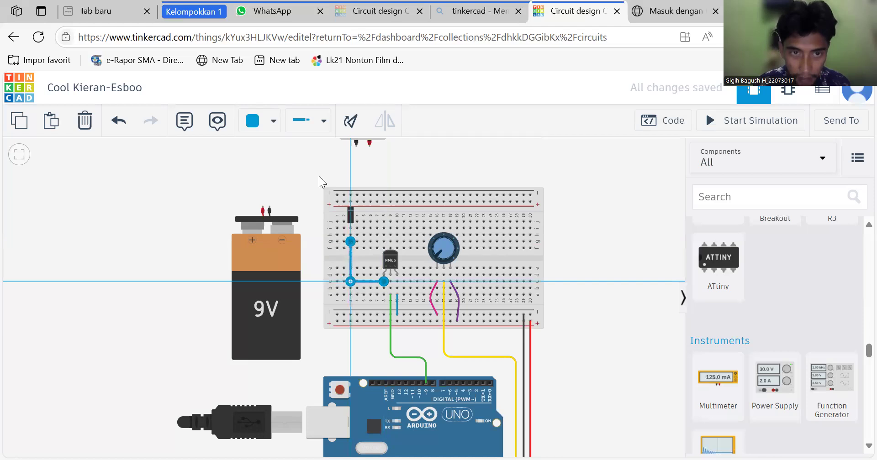
Step: Colour the wire between the diode and the transistor's drain turquoise
left_click(272, 122)
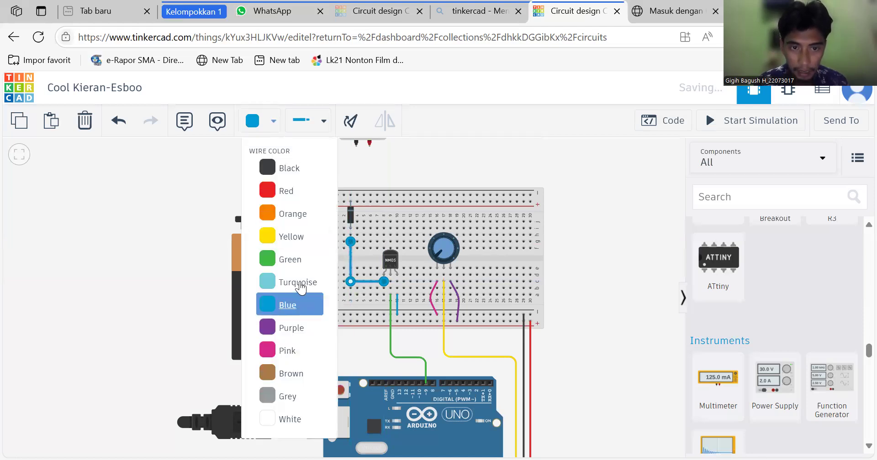
left_click(307, 278)
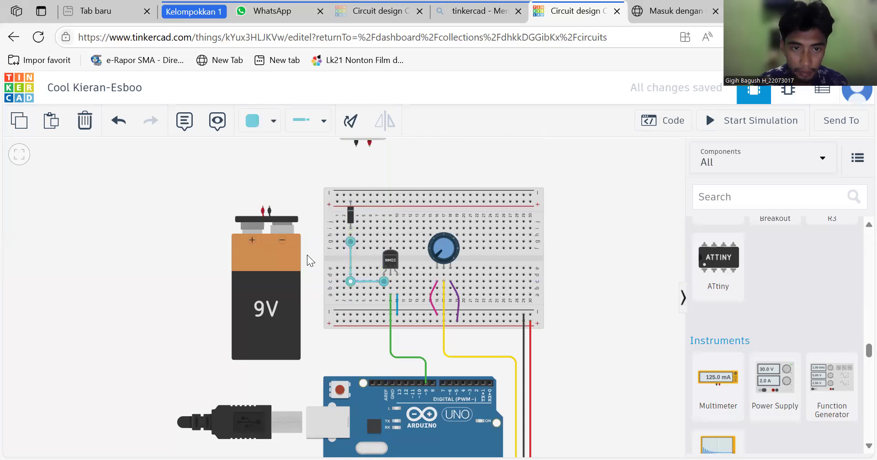
left_click(307, 255)
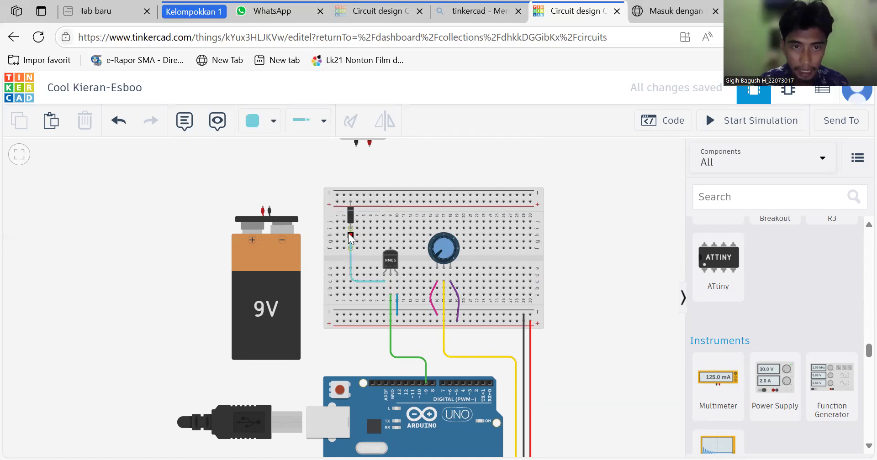
Step: Wire row h, column 3 below the diode to the black terminal of the multimeter above the breadboard, and colour the wire brown
left_click_drag(348, 233, 341, 232)
left_click(339, 231)
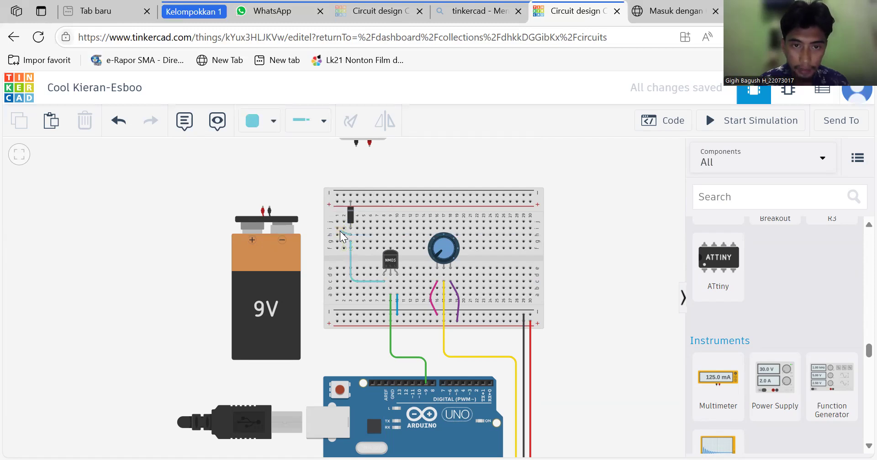
left_click(357, 145)
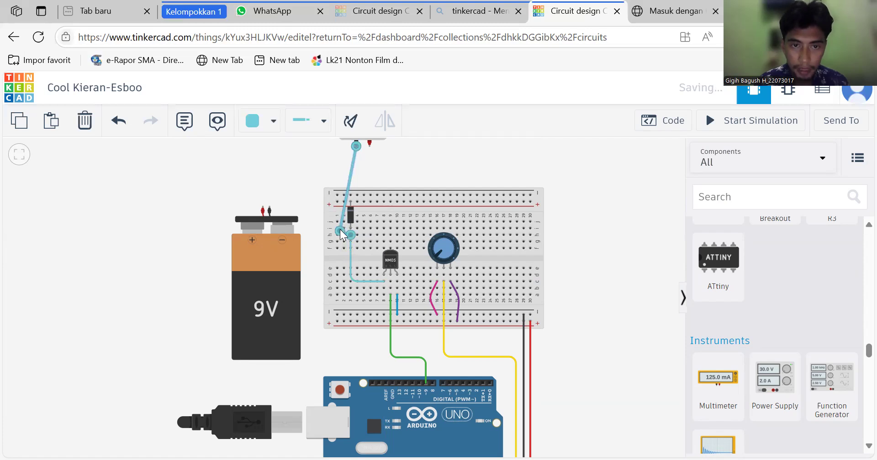
left_click(314, 207)
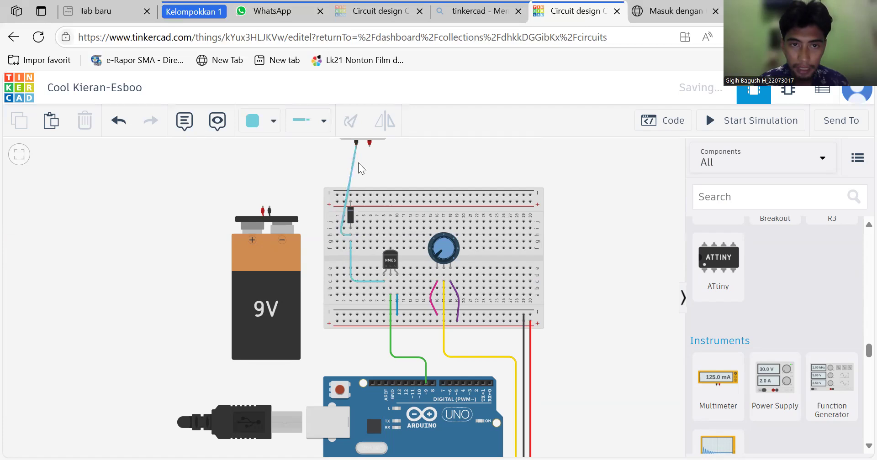
left_click(351, 165)
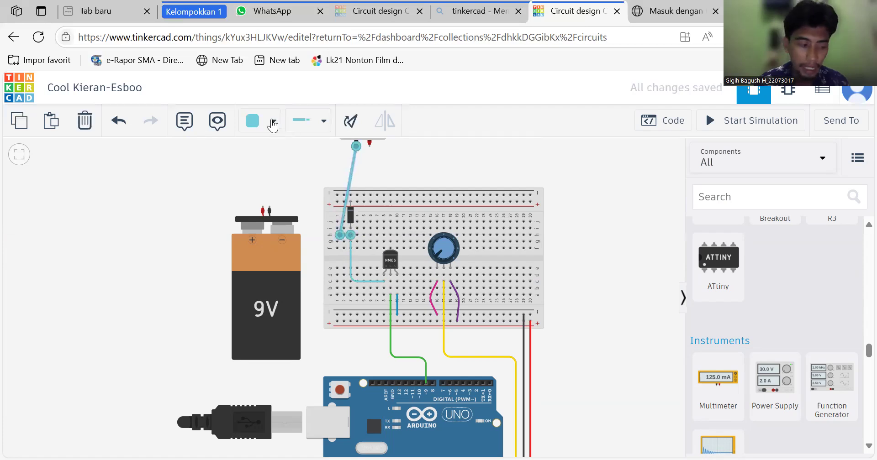
left_click(272, 124)
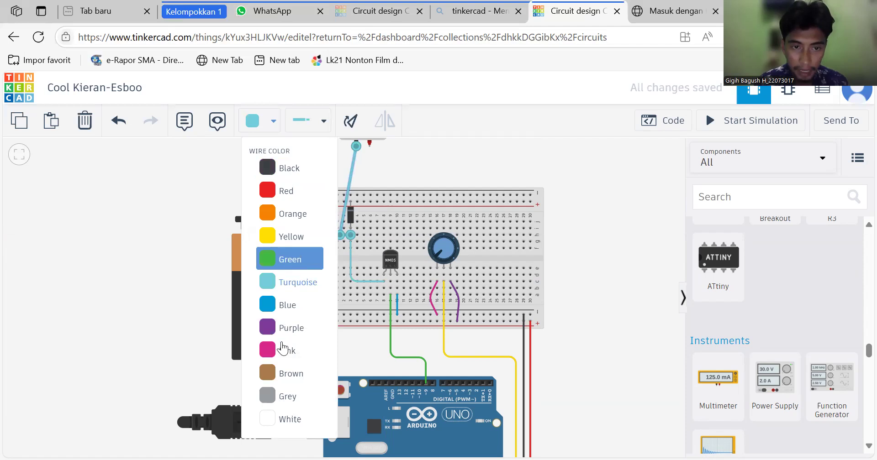
left_click(287, 373)
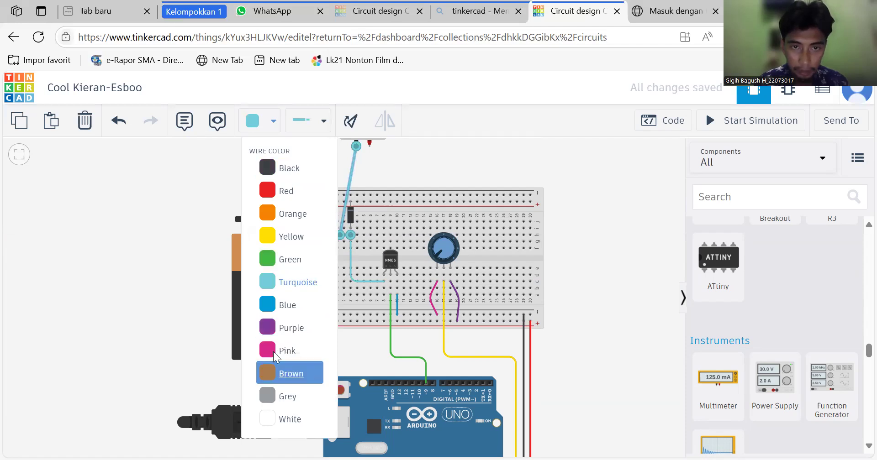
left_click(202, 221)
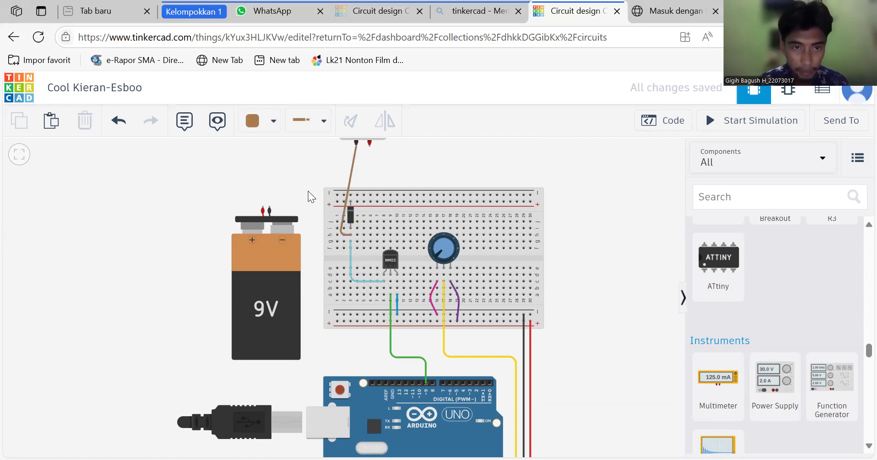
Step: Wire the 9V battery's positive and negative terminals to the first holes of the breadboard's upper positive and negative rails
left_click(336, 202)
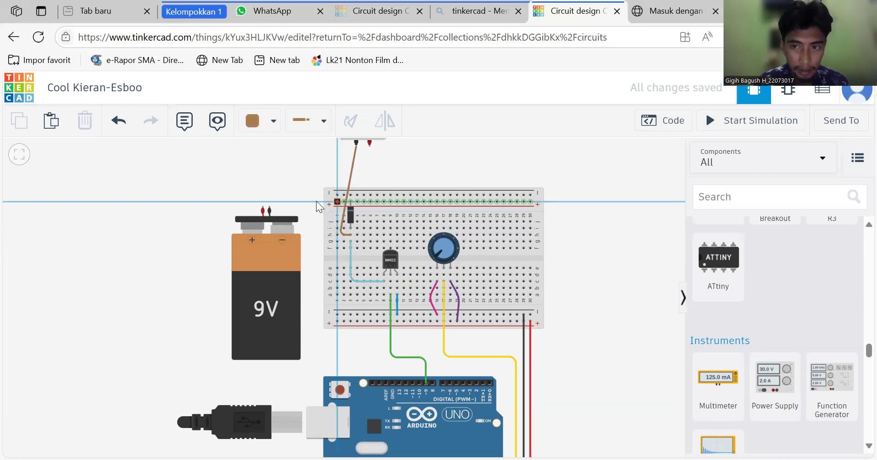
left_click(274, 207)
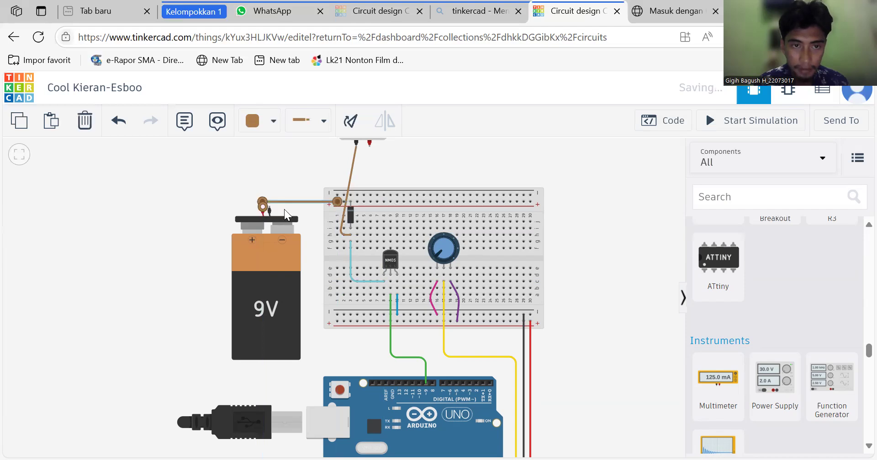
left_click(268, 204)
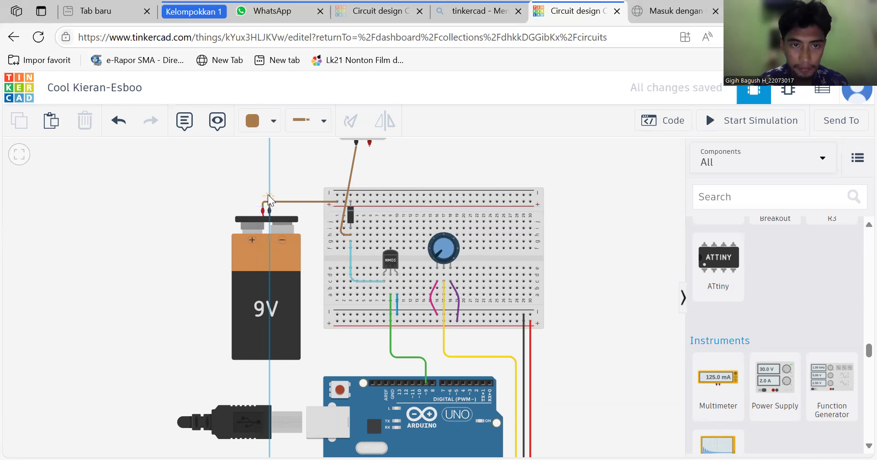
left_click(335, 195)
Step: Colour the battery's negative wire black and its positive wire red
left_click(279, 122)
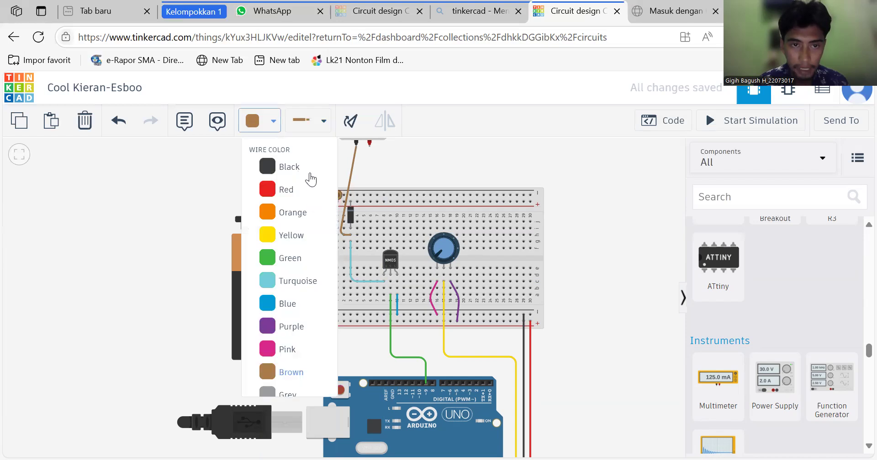
left_click(311, 175)
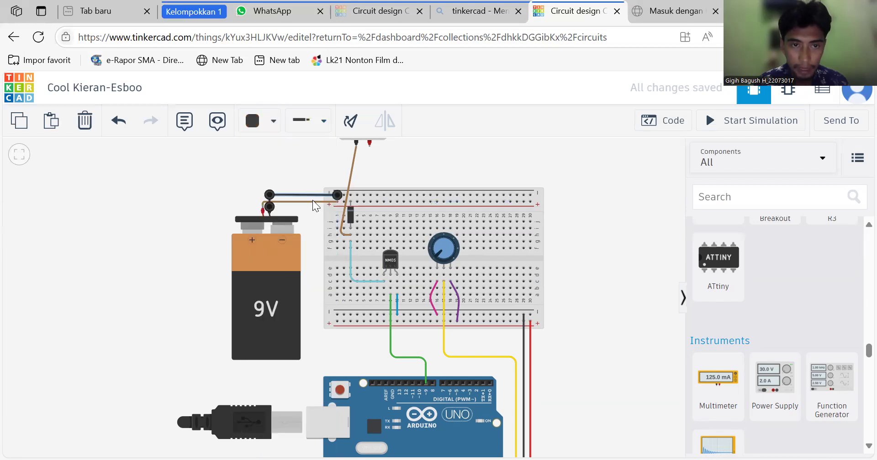
left_click(313, 200)
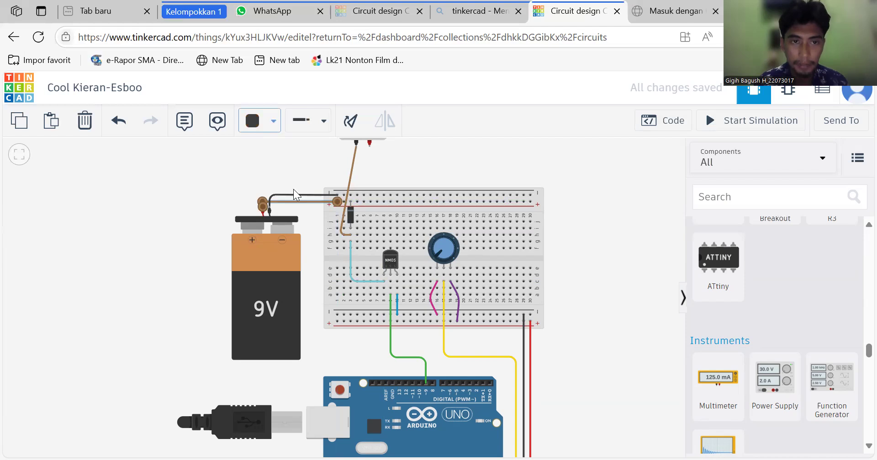
left_click(273, 120)
left_click(294, 192)
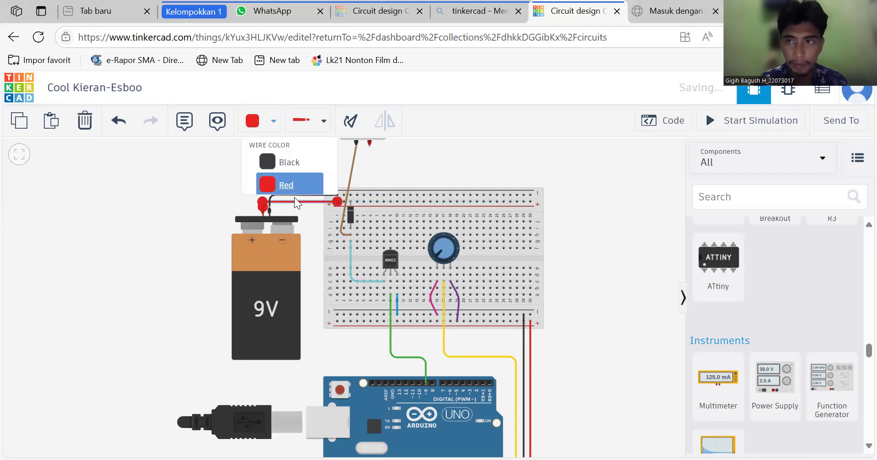
left_click(304, 274)
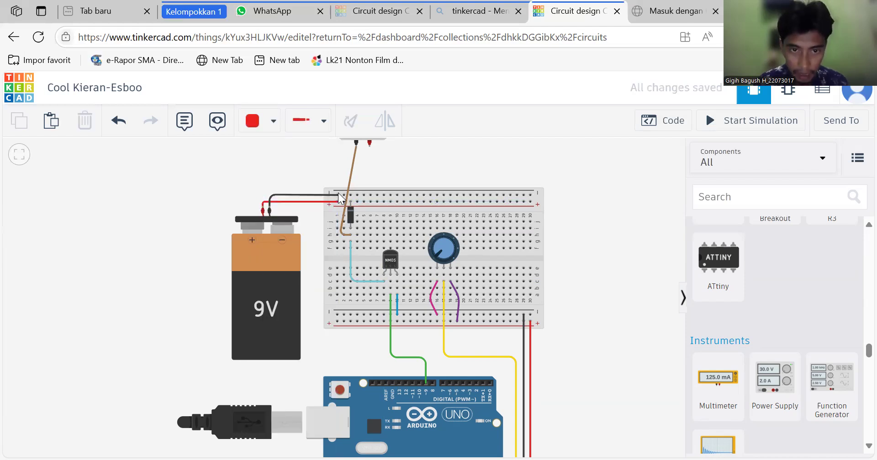
Step: Link the upper and lower negative rails with a squared wire around the breadboard's battery side, and colour it black
left_click(338, 194)
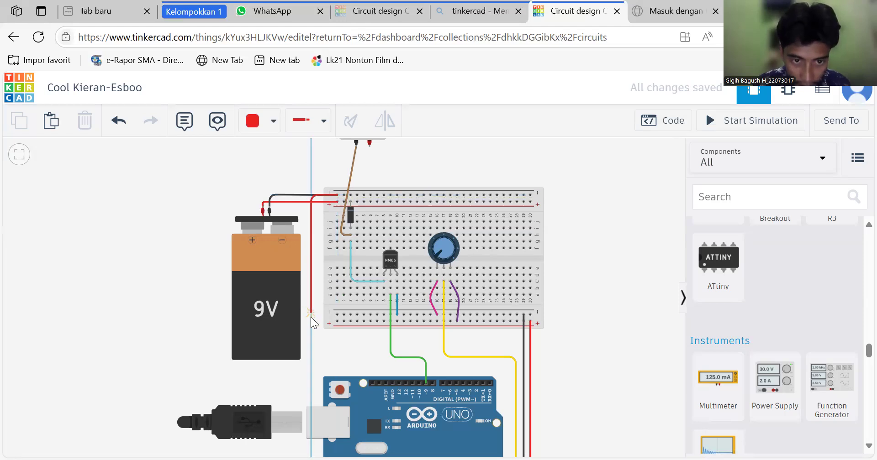
left_click(337, 316)
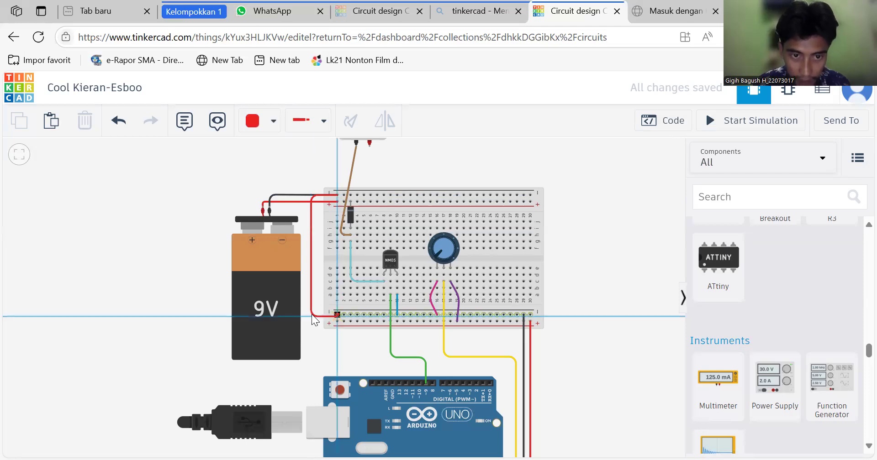
left_click(311, 315)
left_click_drag(312, 316, 311, 315)
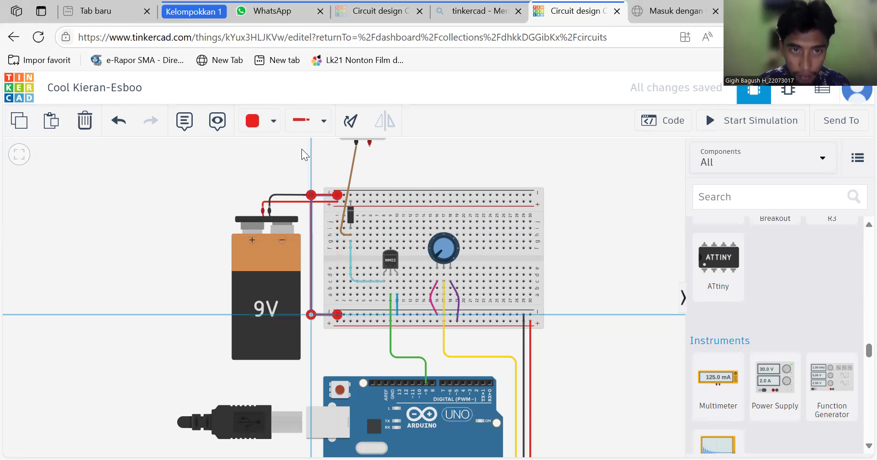
left_click(274, 123)
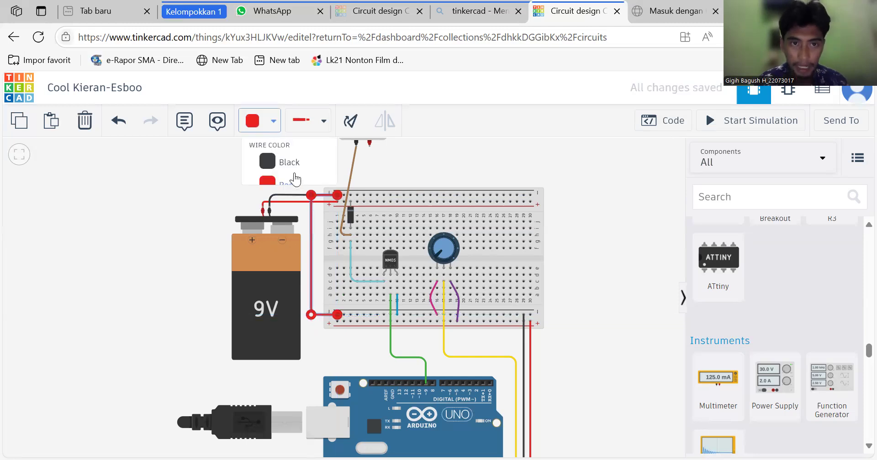
left_click(294, 172)
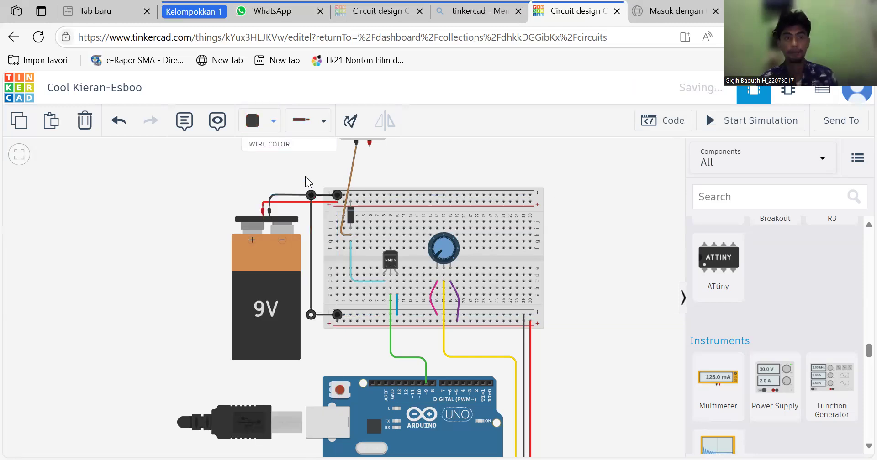
left_click(305, 180)
Step: Wire the motor's red terminal to the negative terminal of the multimeter farther from the battery
left_click_drag(598, 372, 596, 432)
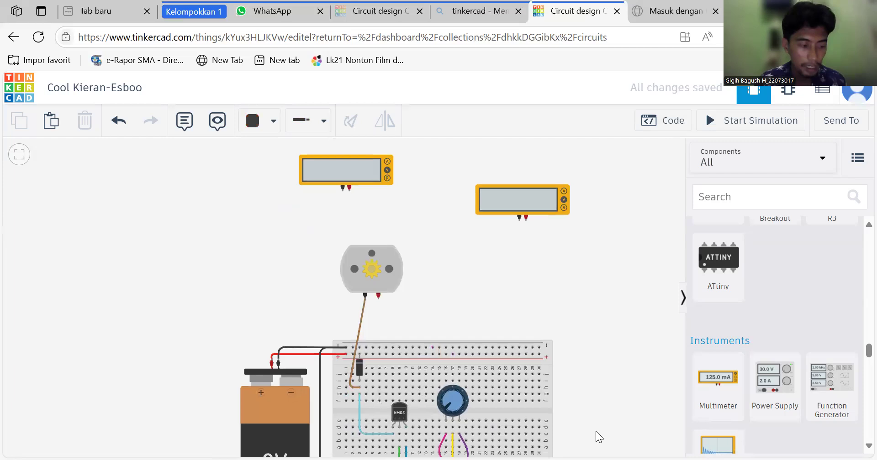
left_click(379, 300)
left_click(520, 219)
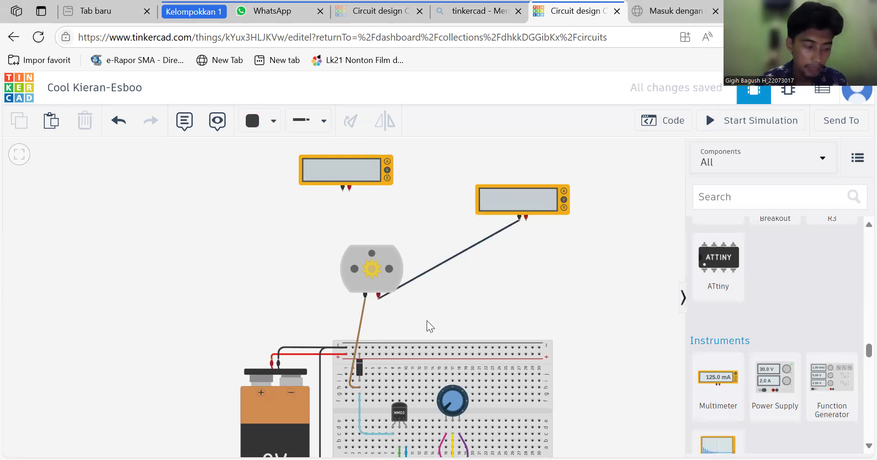
Step: Wire the upper positive rail beside the diode to the same multimeter's positive terminal, and colour the wire red
left_click(366, 353)
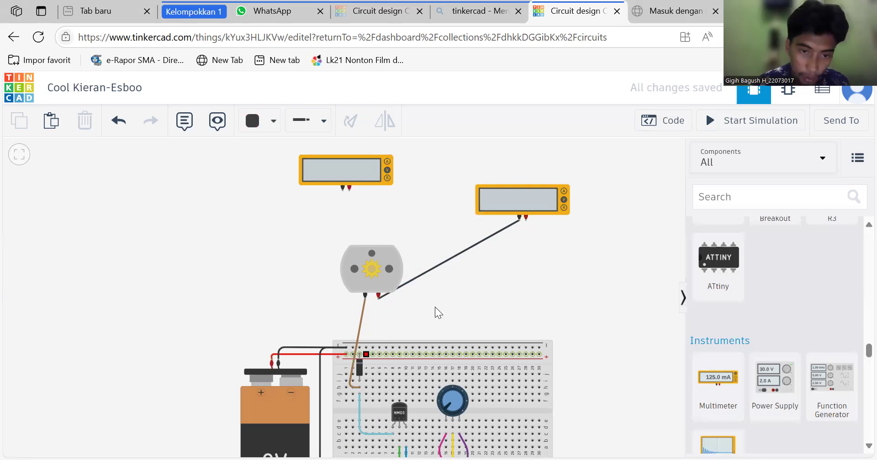
left_click(526, 217)
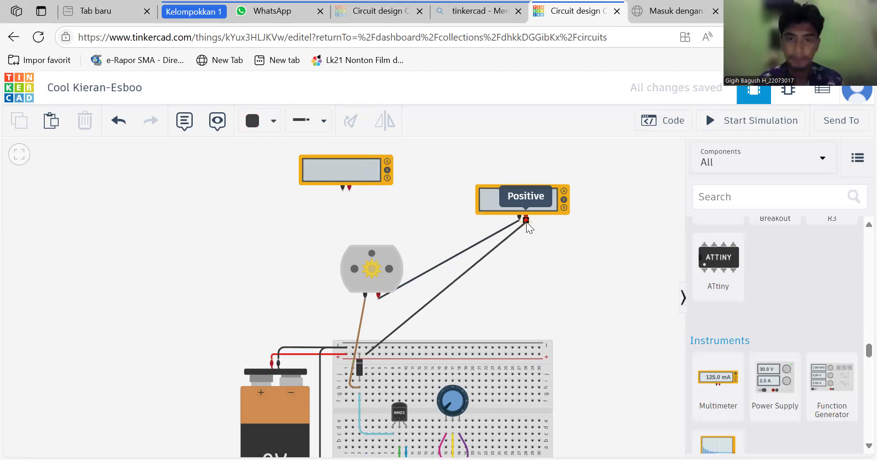
left_click(496, 245)
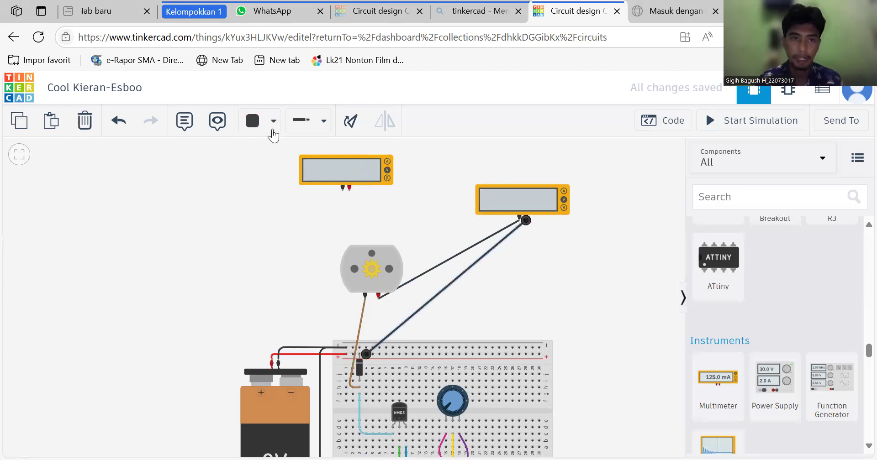
left_click(272, 128)
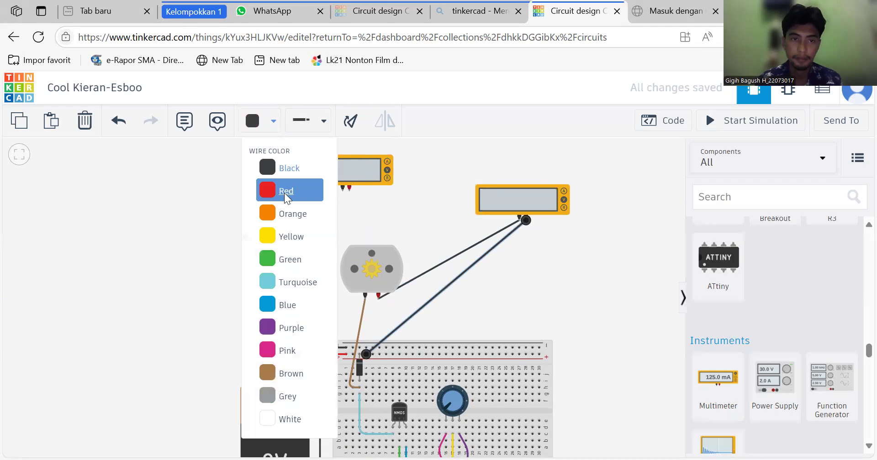
left_click(284, 193)
left_click(378, 195)
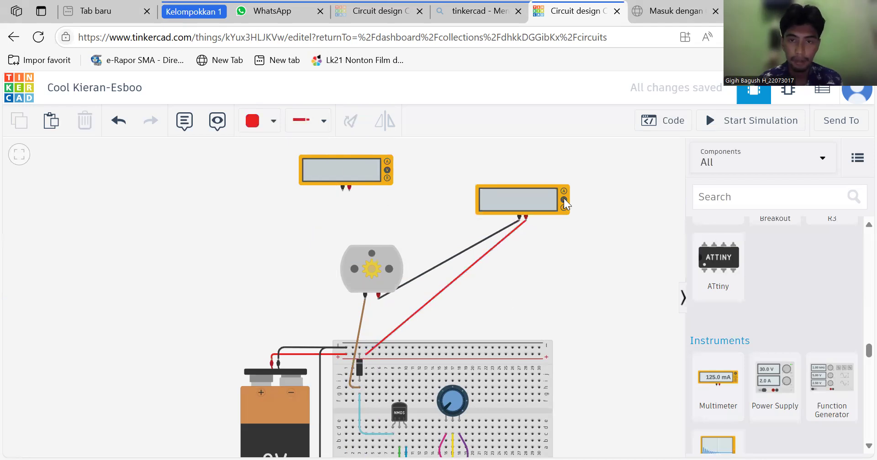
Step: Set the mode of the unwired multimeter above the motor to amperage
left_click(545, 198)
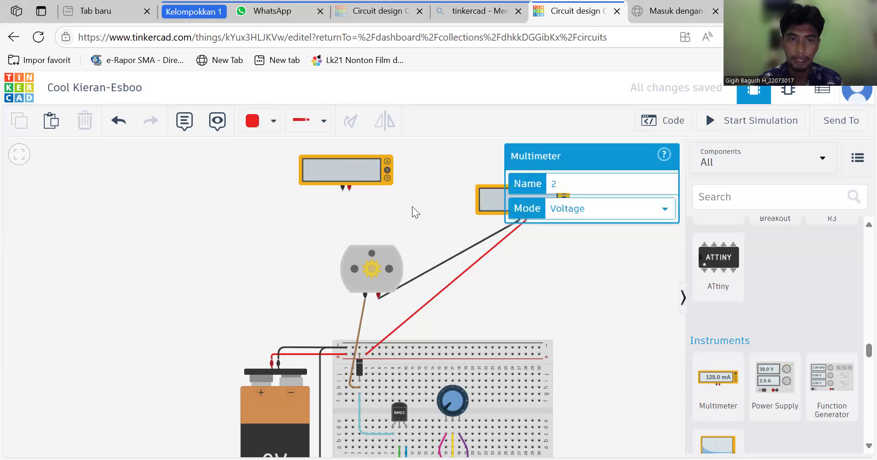
left_click_drag(412, 206, 389, 213)
left_click(337, 180)
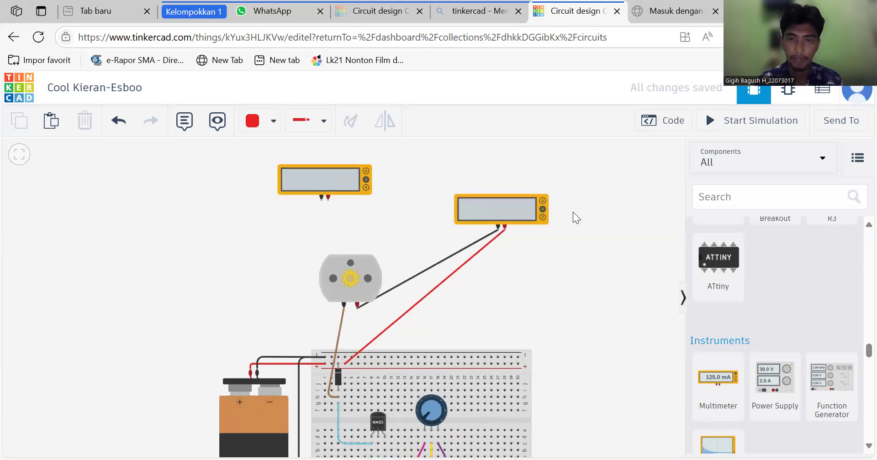
left_click(585, 231)
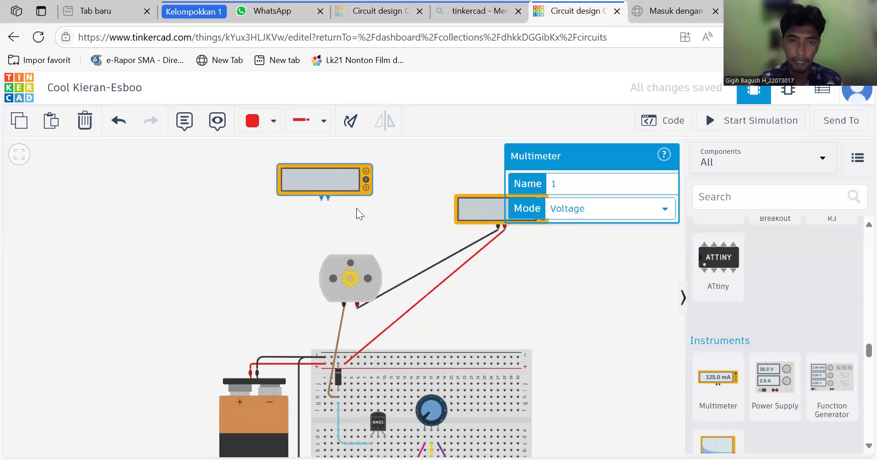
left_click(321, 200)
left_click(321, 200)
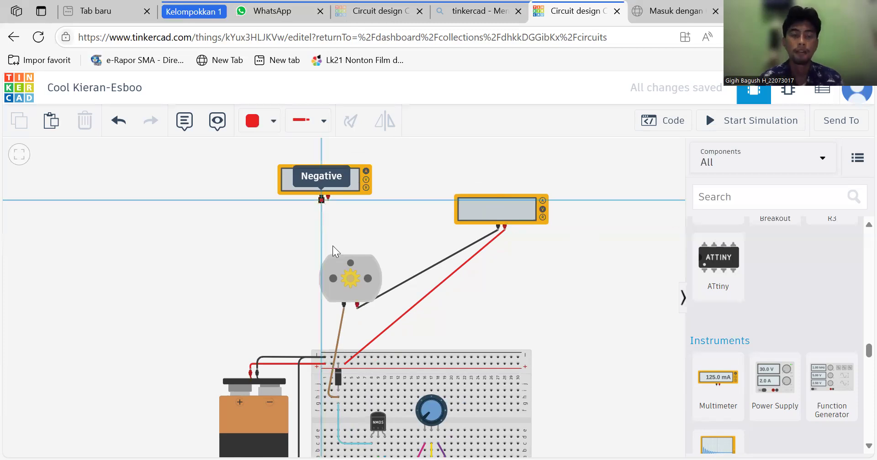
left_click(343, 304)
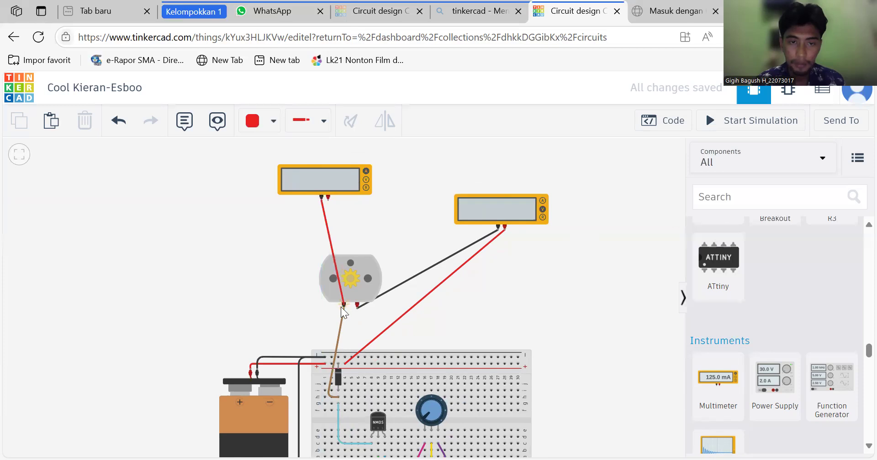
left_click(344, 309)
key("Escape")
Step: Wire the negative terminal of the multimeter above the motor to the motor's Terminal 1, and colour the wire black
left_click(320, 201)
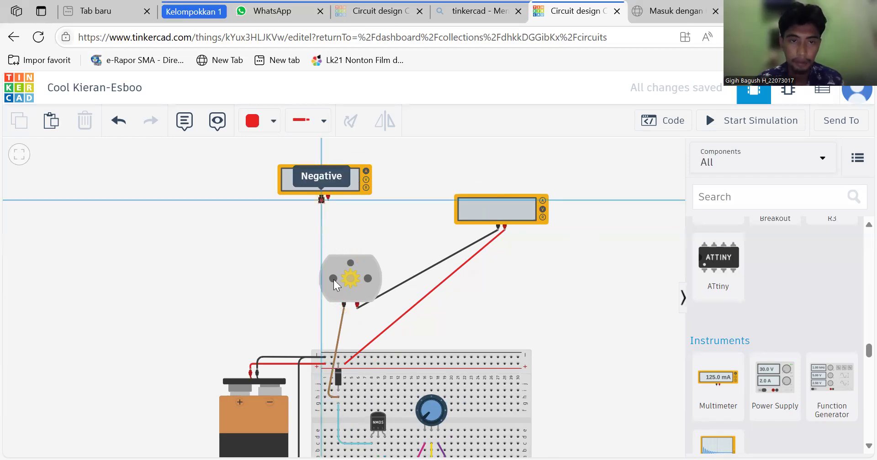
left_click(346, 311)
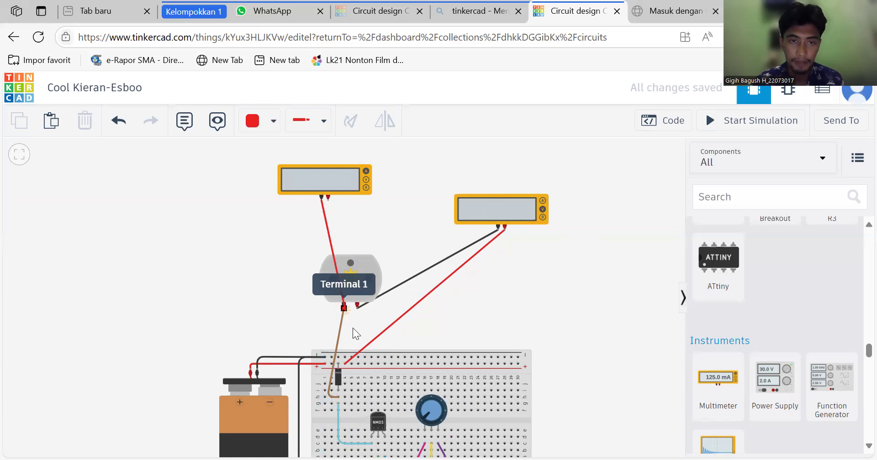
left_click(303, 200)
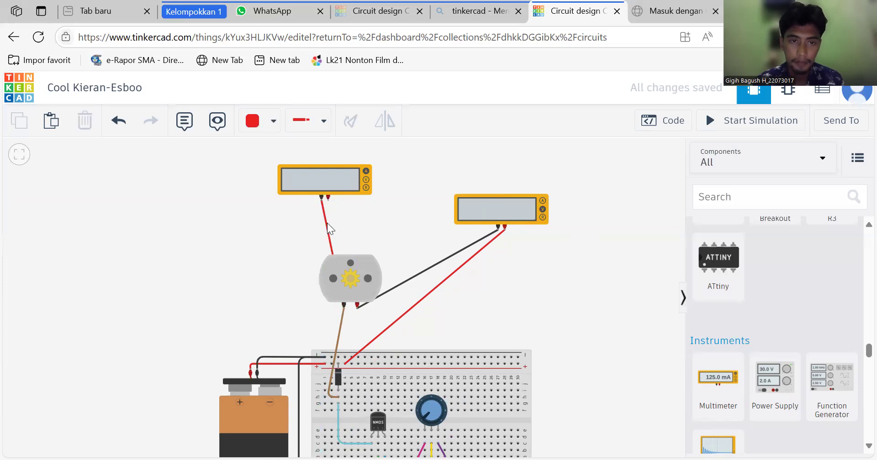
left_click(327, 223)
left_click(255, 125)
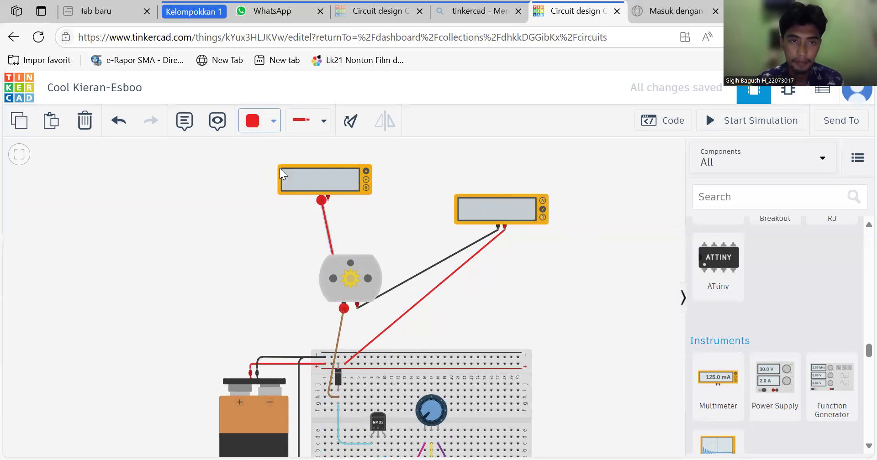
left_click(330, 195)
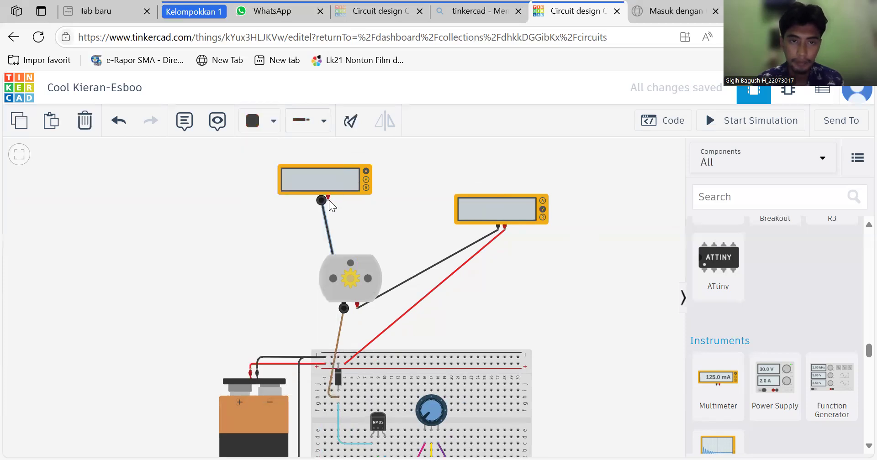
left_click(329, 200)
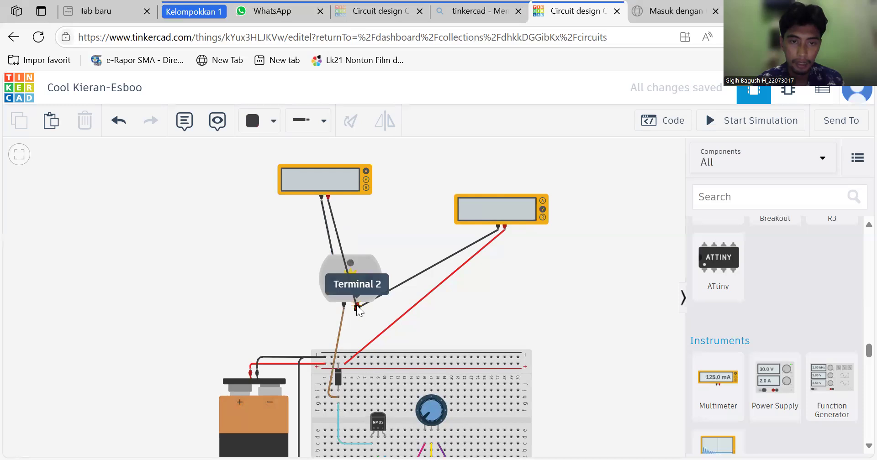
left_click(358, 310)
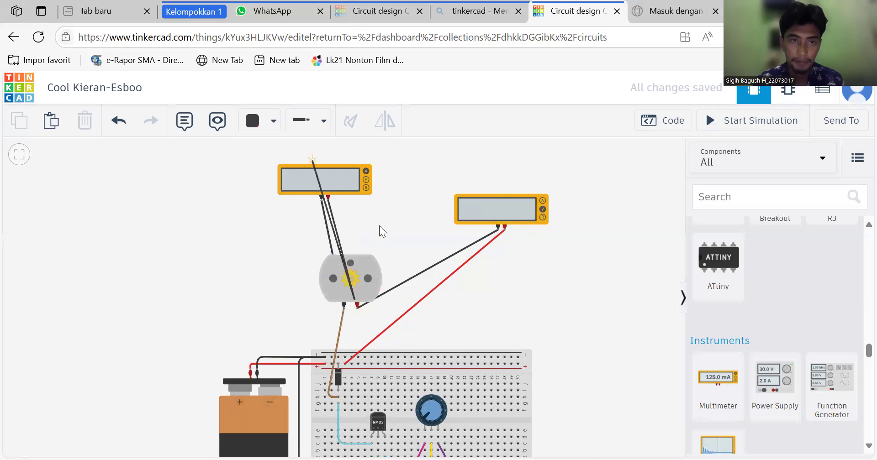
key("Escape")
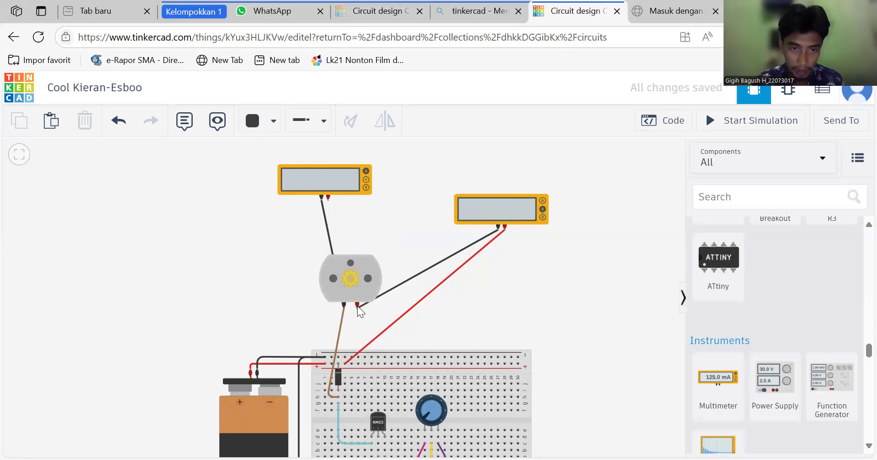
Step: Wire the motor's Terminal 2 to the positive terminal of the multimeter above the motor
left_click(358, 308)
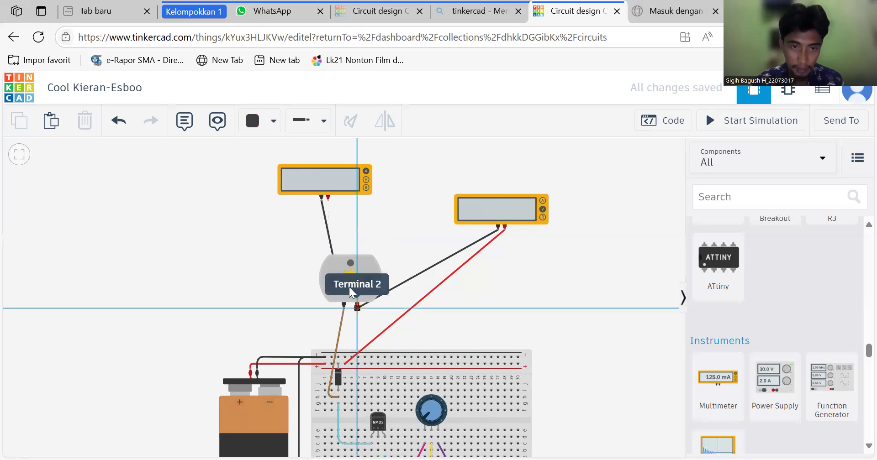
left_click(328, 198)
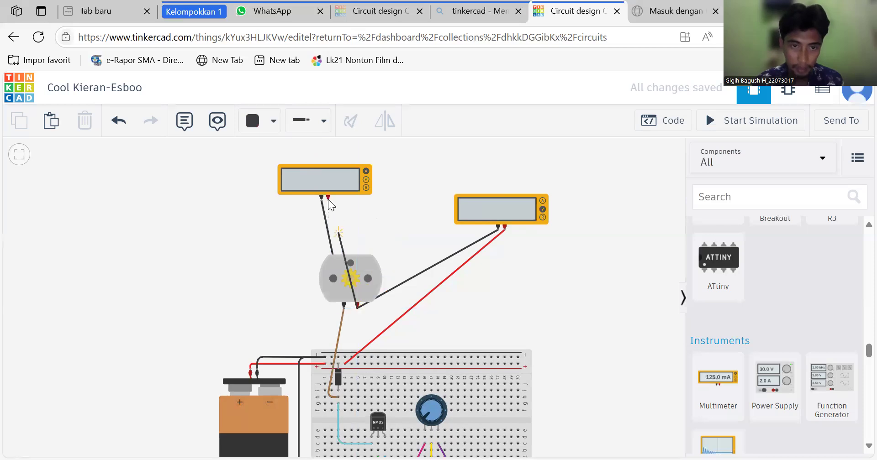
Step: Colour the wire between the motor's Terminal 2 and the positive terminal of the multimeter above the motor red
left_click(273, 122)
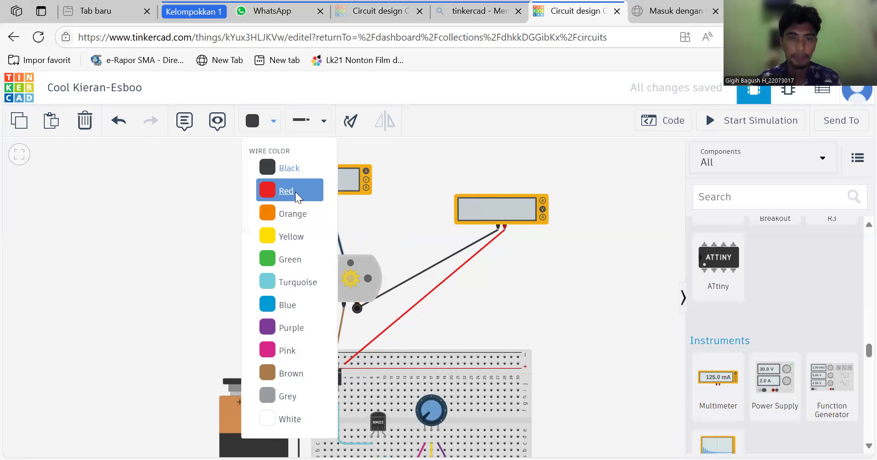
left_click(553, 323)
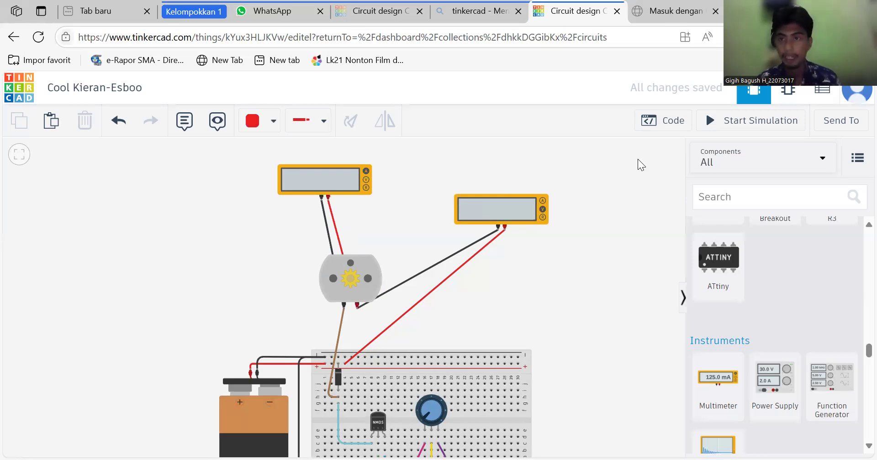
Step: Open the Arduino's code and change the edit mode from Blocks to Text, accepting the loss of the blocks
left_click(654, 125)
left_click(591, 156)
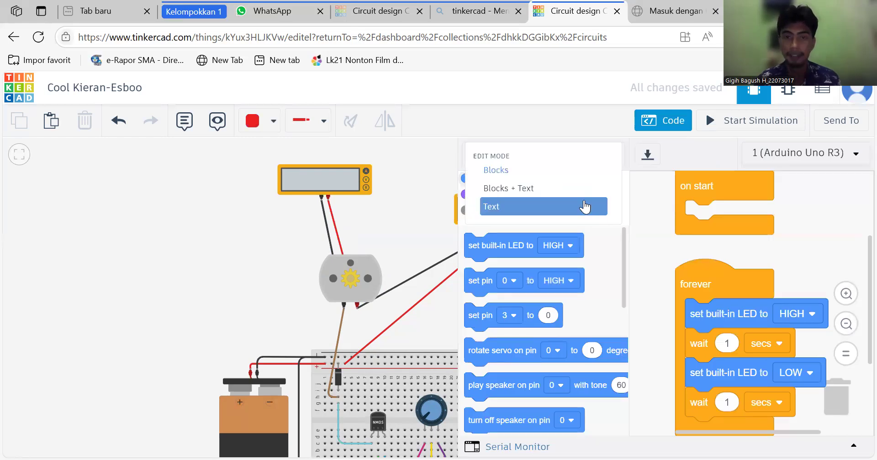
left_click(585, 207)
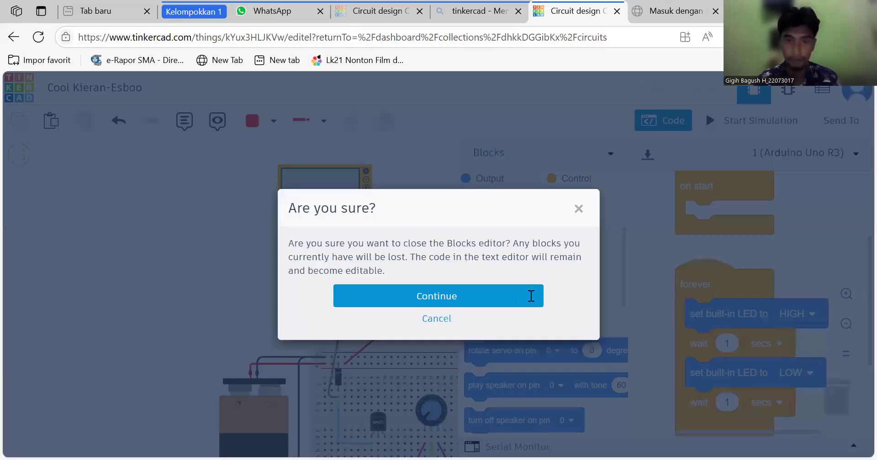
left_click(532, 296)
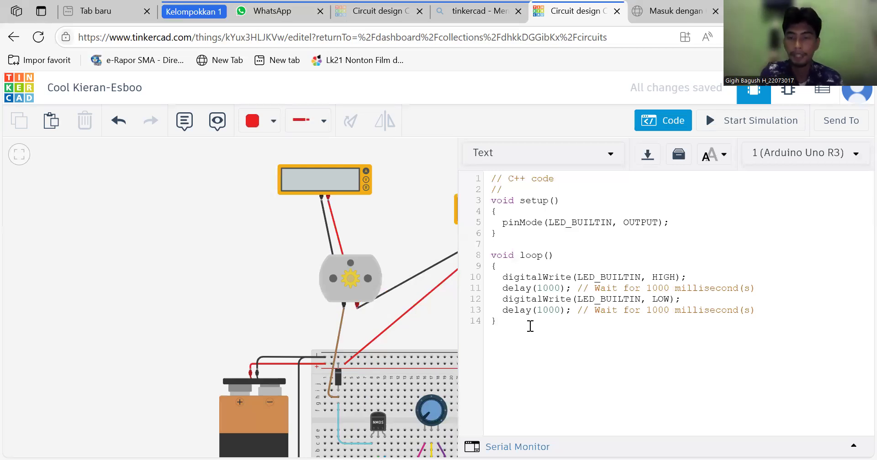
Step: Replace the default code with the sketch that reads A0, maps 0–1023 to 0–255, writes to pin 9, and prints both values every 100 ms
left_click_drag(531, 326, 492, 178)
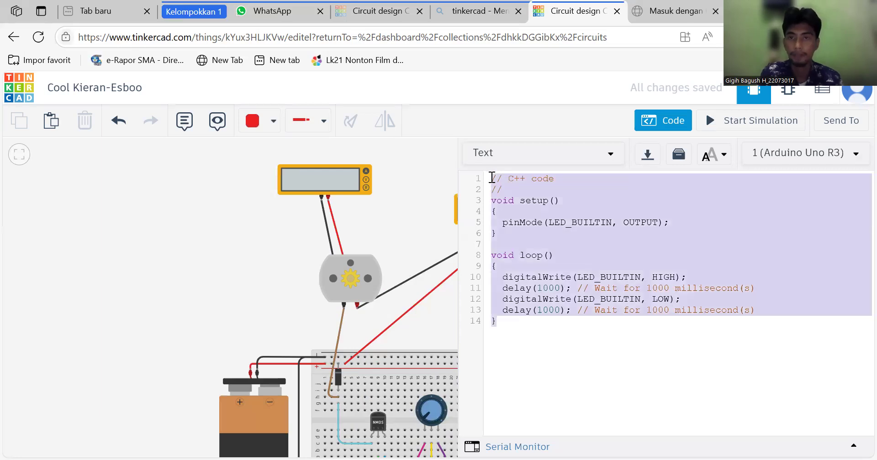
key("BackSpace")
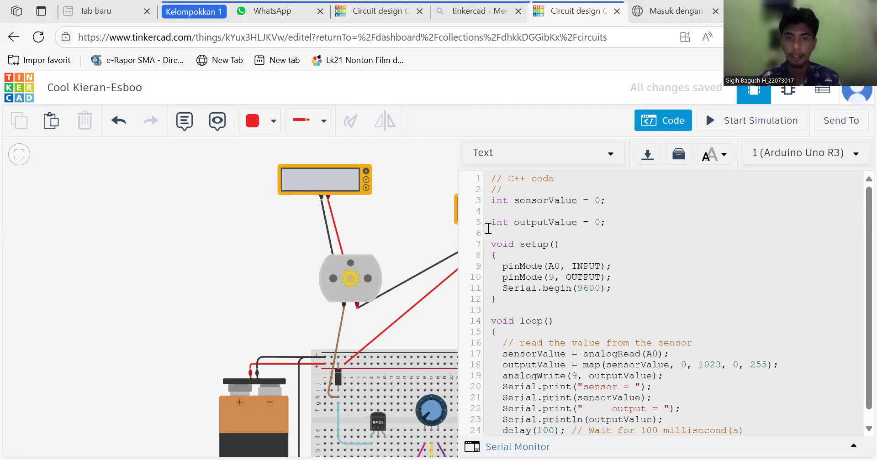
scroll(488, 228, "down", 1)
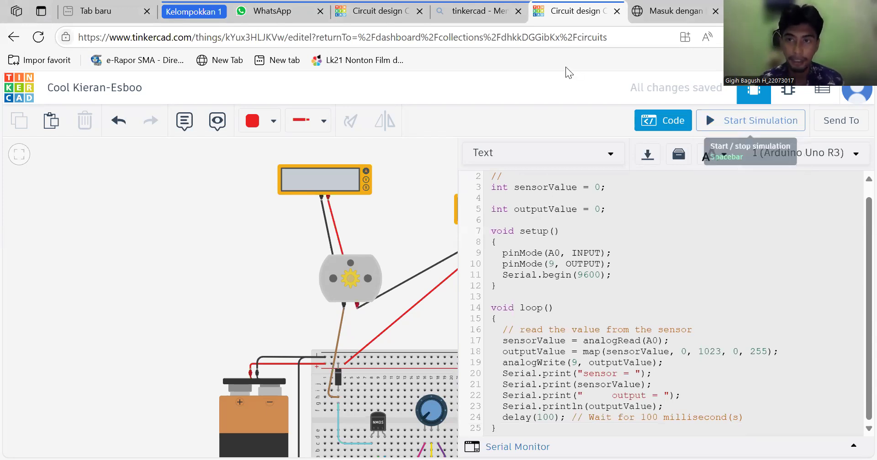
Step: Close the code editor and start the simulation of the Arduino motor circuit
left_click(651, 128)
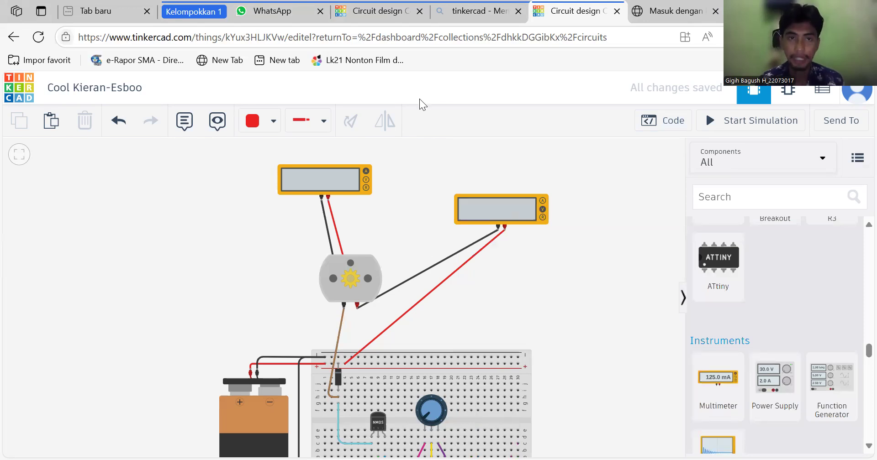
left_click(709, 123)
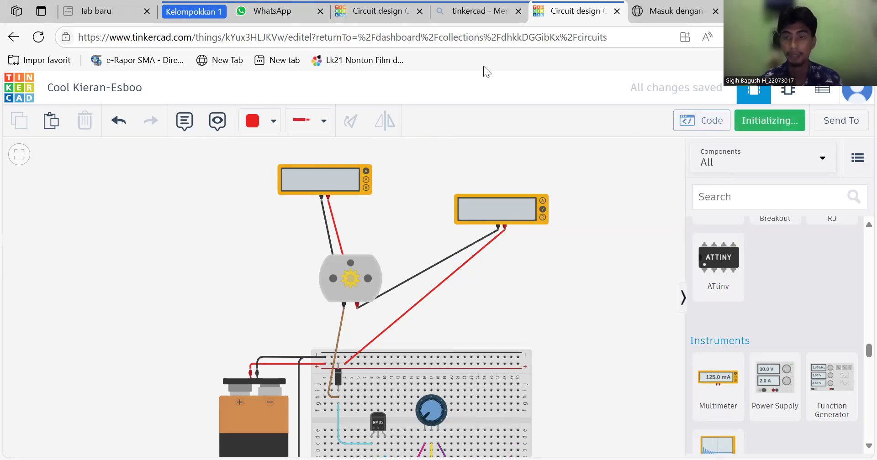
Step: Switch to the Copy of Motor DC design, hide its code editor and start its simulation
left_click(376, 20)
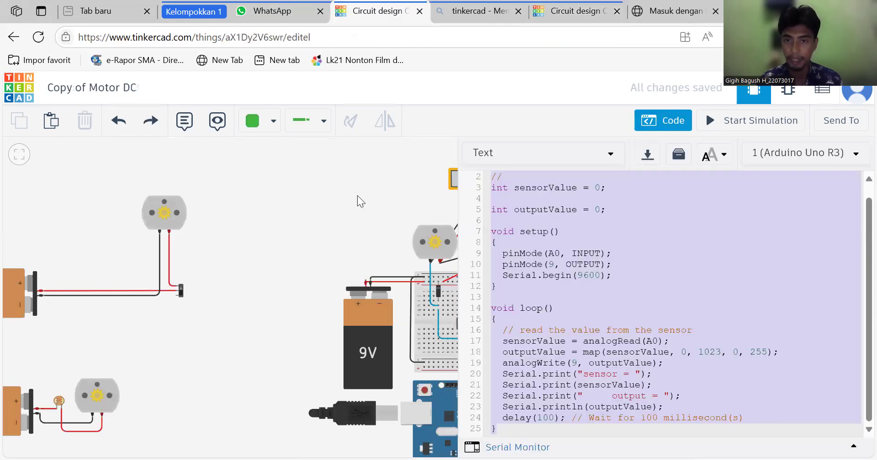
left_click(358, 195)
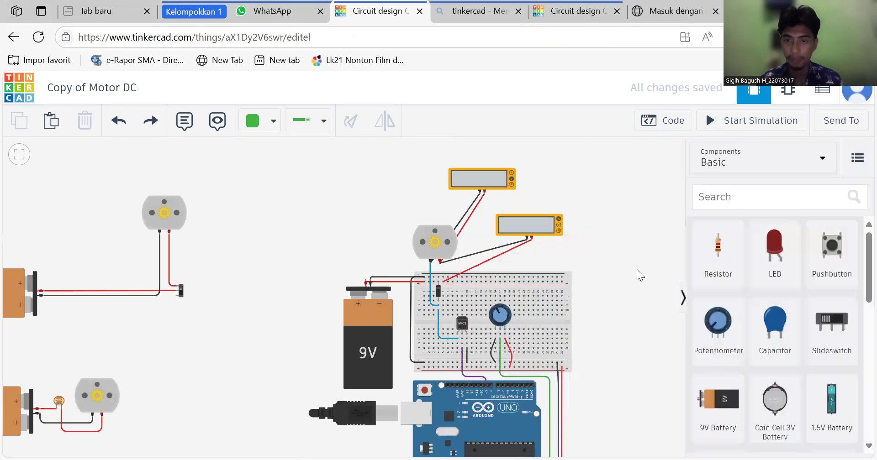
left_click(718, 129)
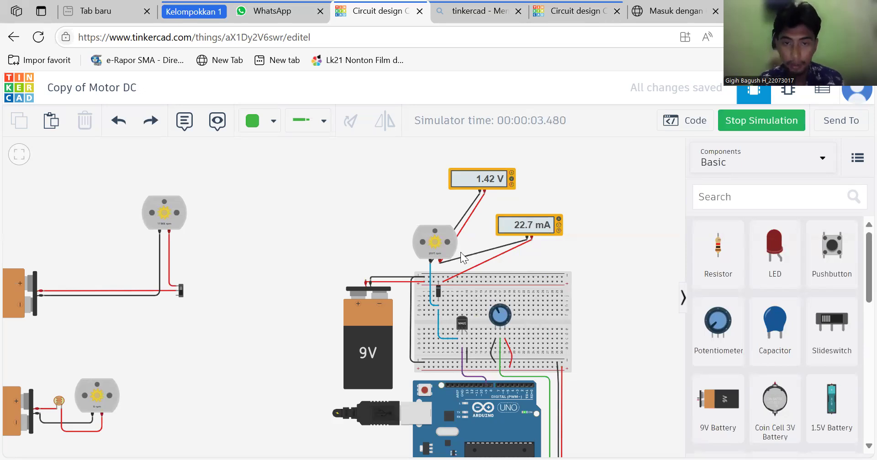
Step: Examine the multimeter readings of the Arduino circuit and the motor speeds in the photoresistor and slideswitch circuits while the simulation runs
scroll(460, 252, "up", 2)
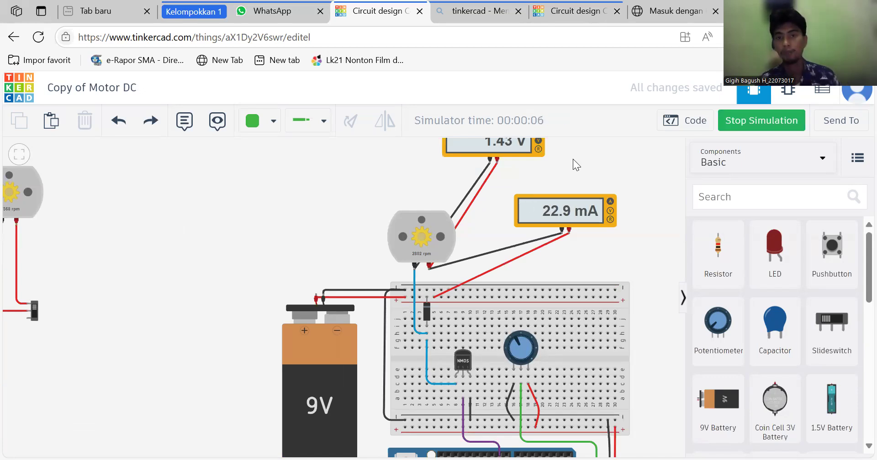
left_click_drag(570, 171, 558, 187)
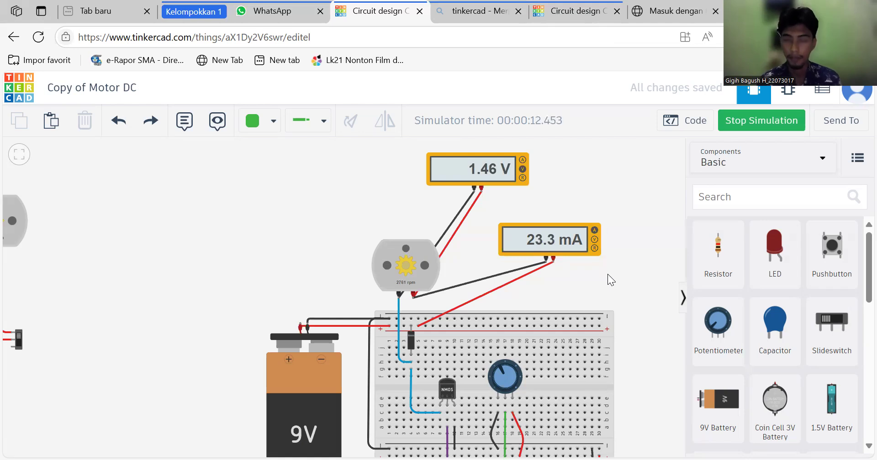
scroll(607, 274, "down", 2)
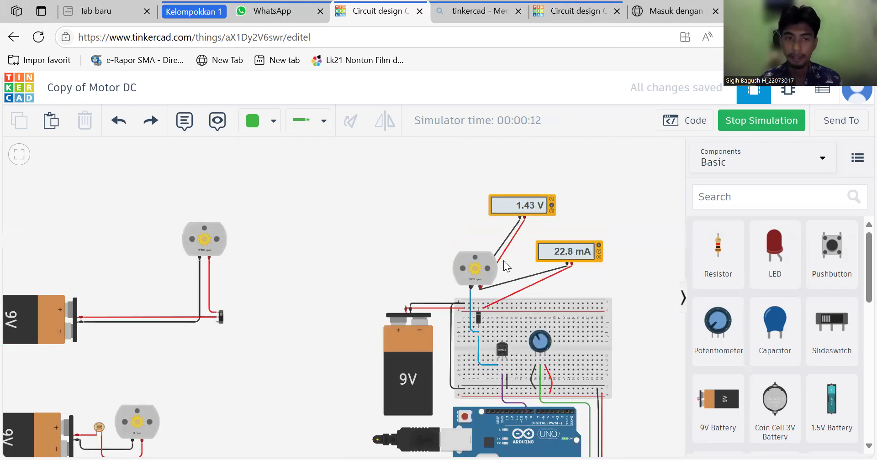
left_click_drag(391, 256, 484, 204)
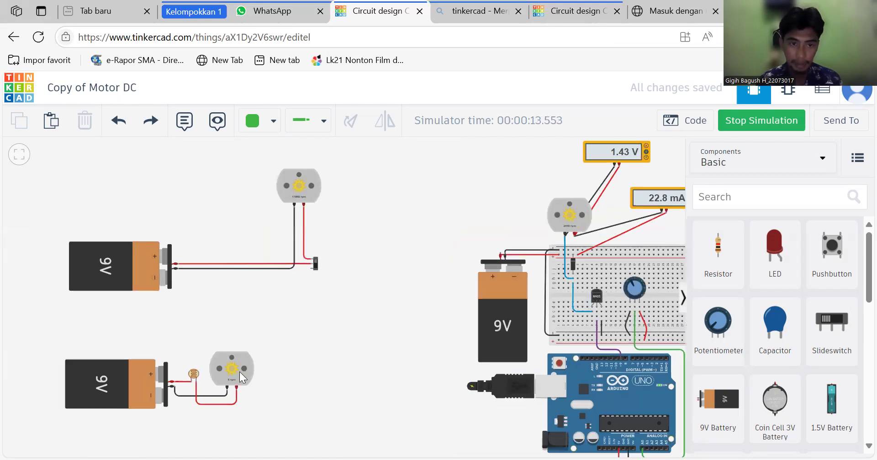
scroll(236, 379, "up", 2)
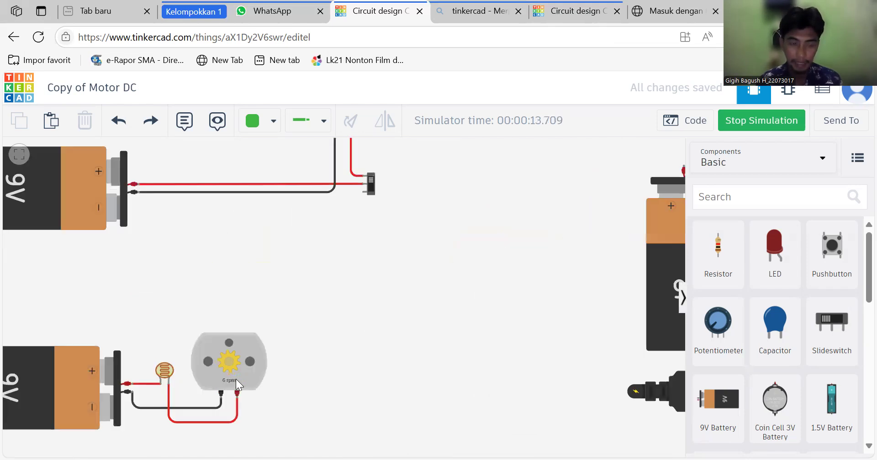
scroll(315, 310, "down", 2)
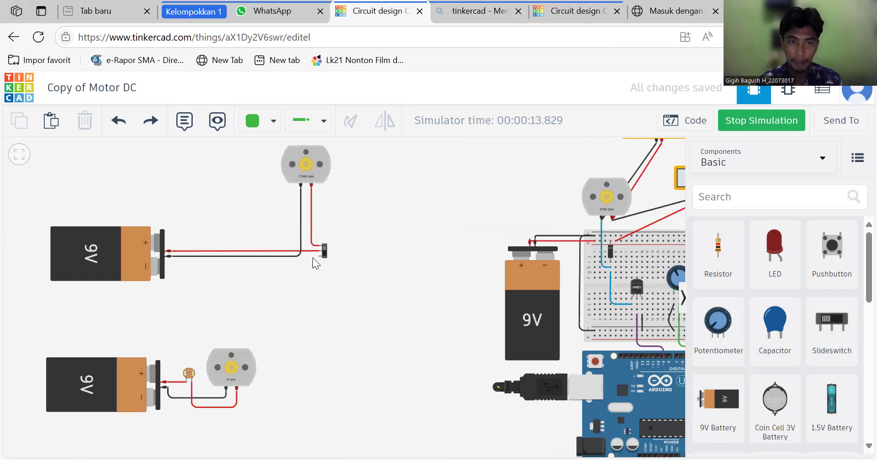
left_click_drag(329, 180, 315, 259)
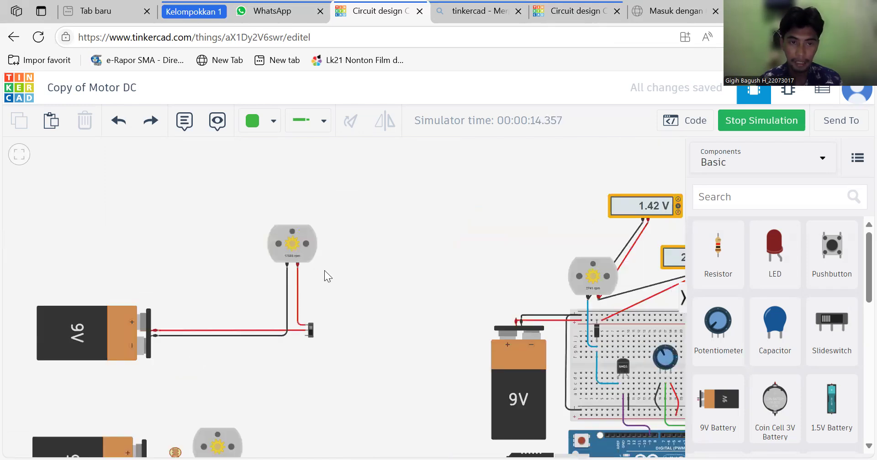
scroll(325, 270, "up", 1)
scroll(324, 271, "up", 1)
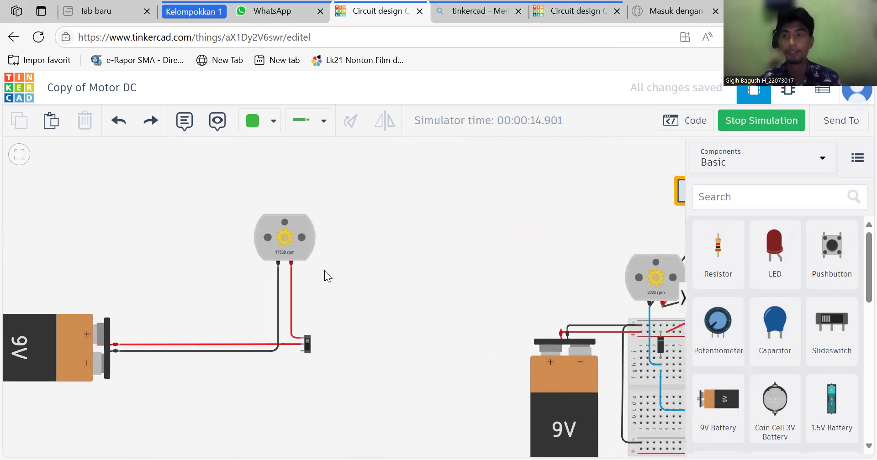
scroll(325, 271, "down", 3)
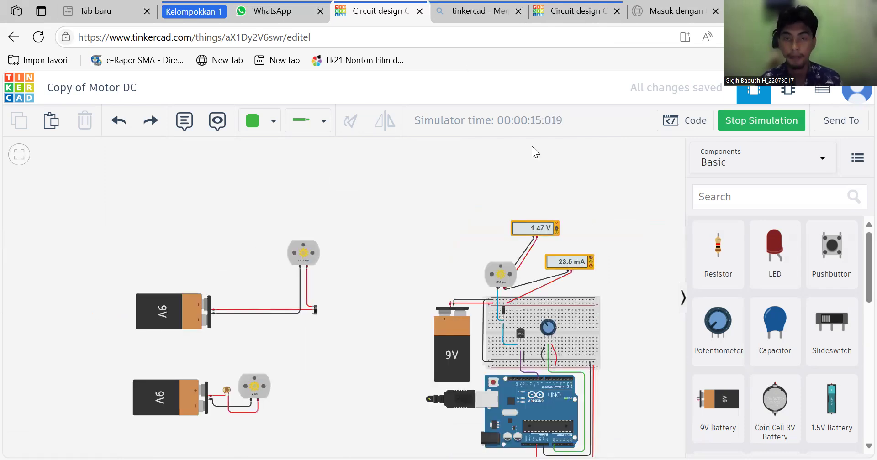